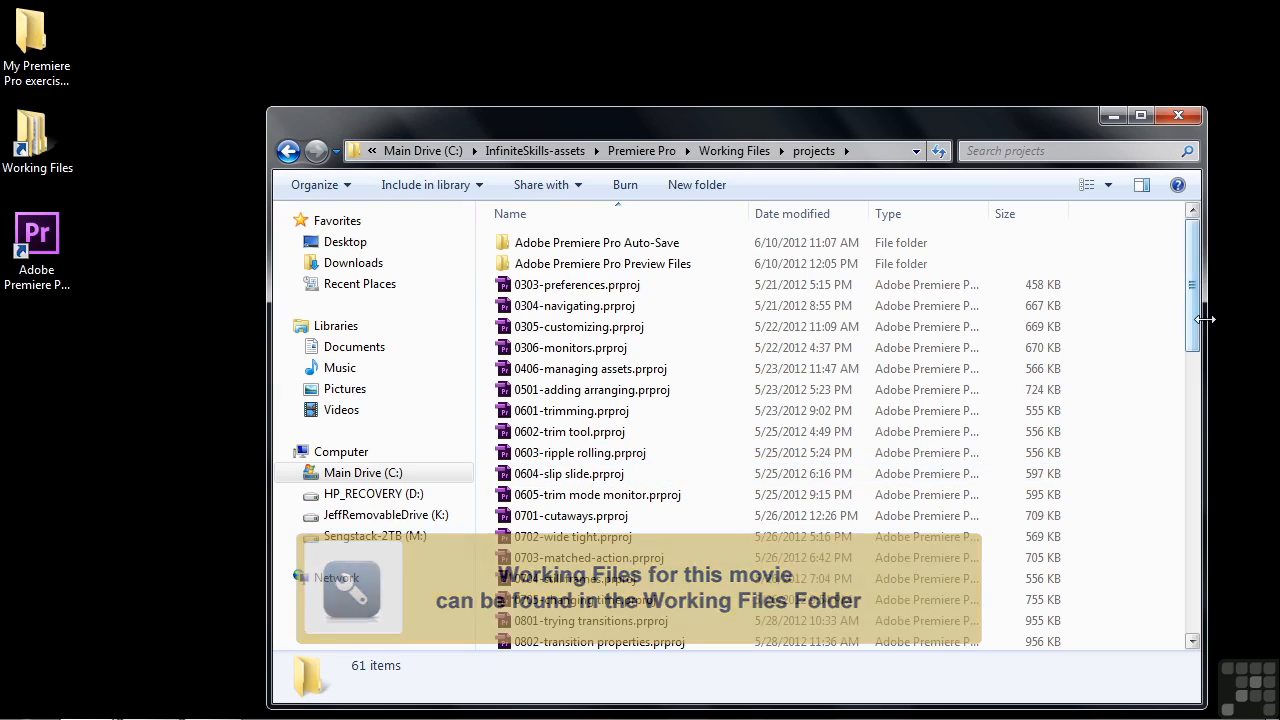
# Step: Scroll to the bottom of the projects folder and open 1602-templates.prproj in Premiere Pro
pyautogui.moveTo(1192, 290); pyautogui.dragTo(1188, 641)
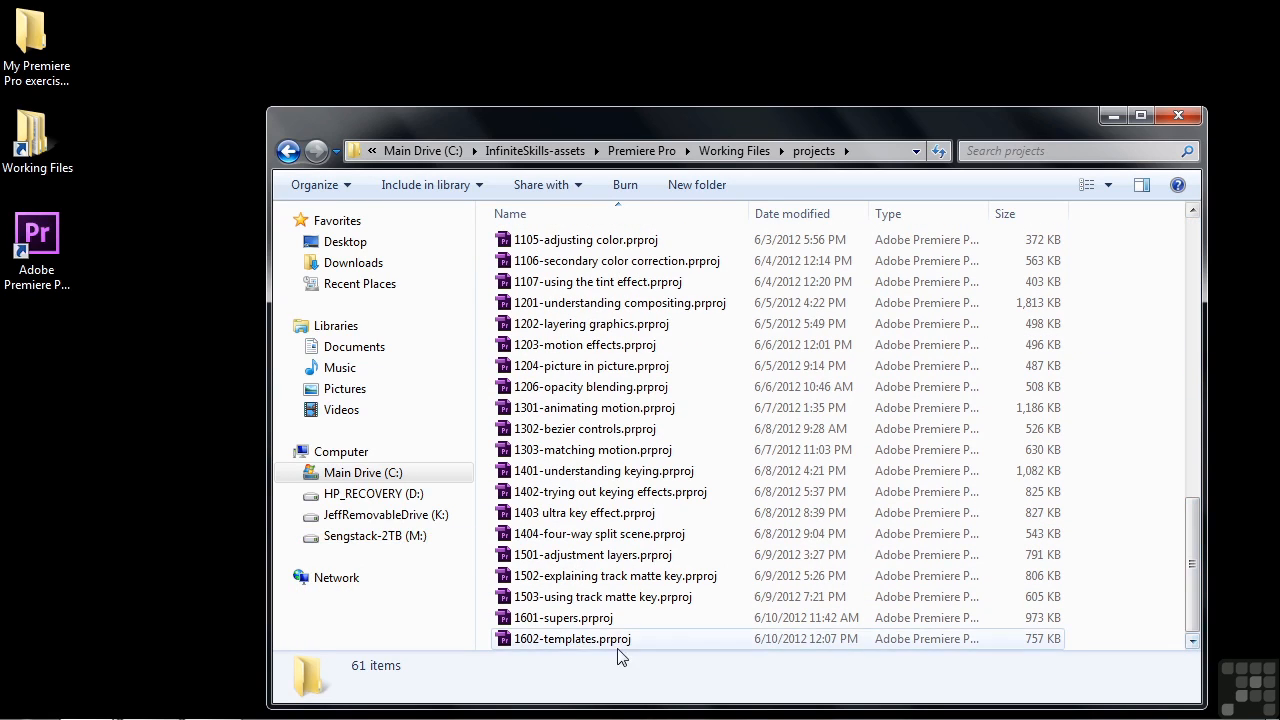
pyautogui.doubleClick(565, 639)
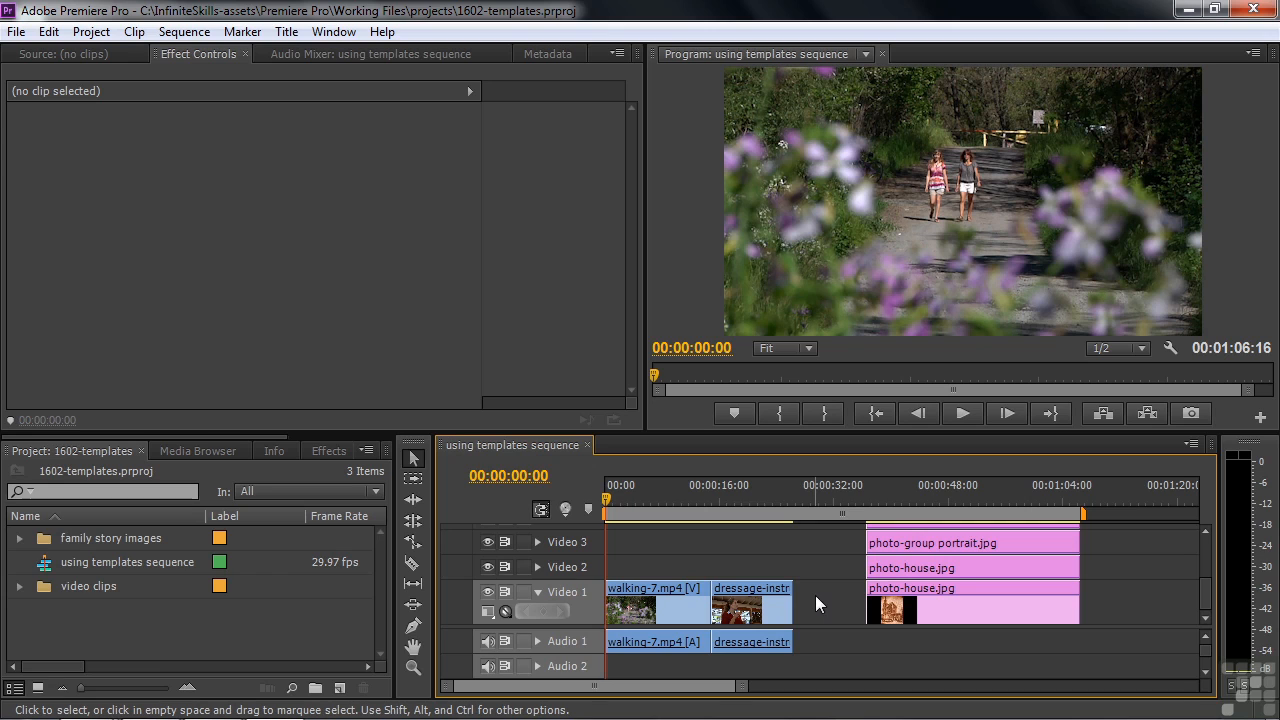
pyautogui.moveTo(670, 591)
pyautogui.hotkey('shift', '2')
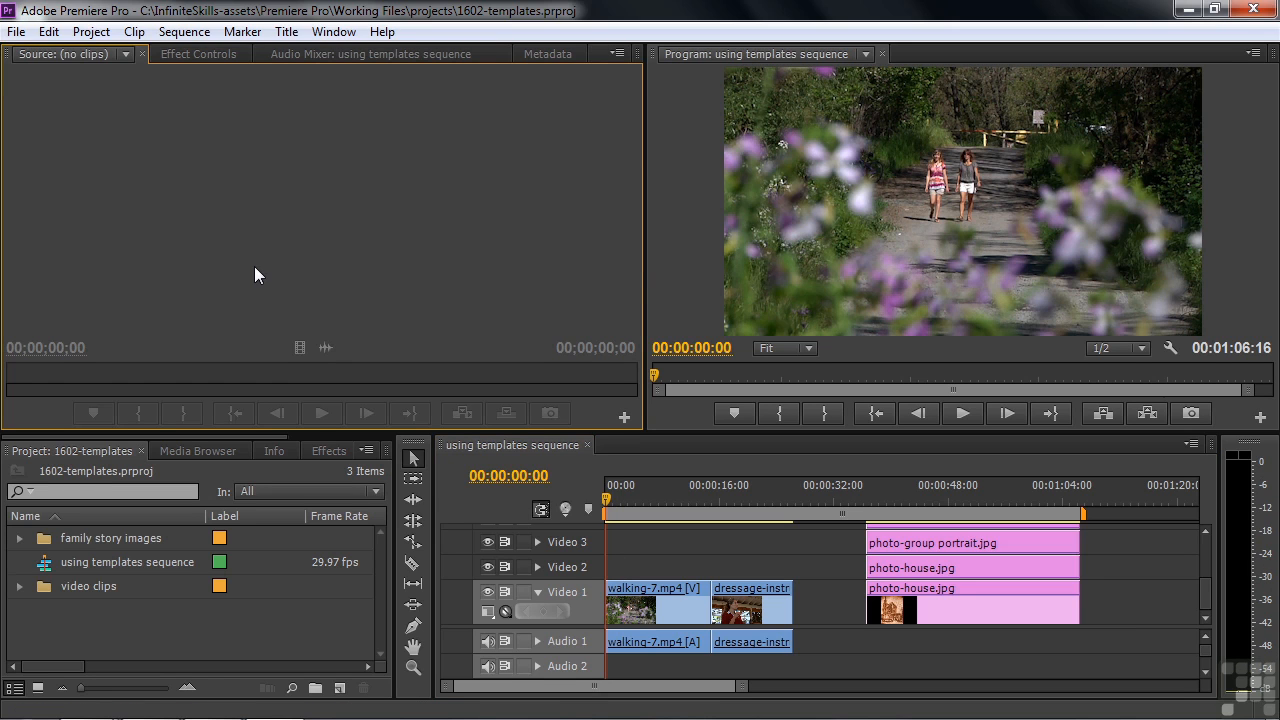
pyautogui.click(16, 31)
pyautogui.moveTo(17, 55)
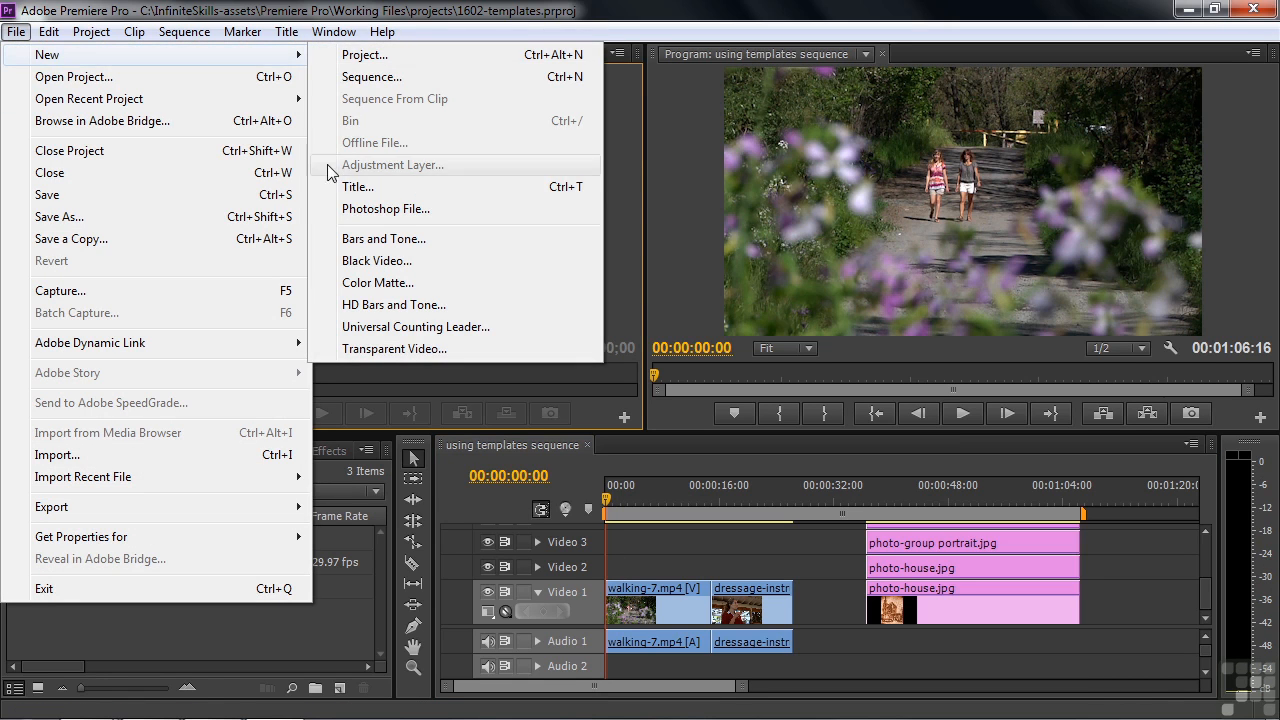
pyautogui.click(356, 188)
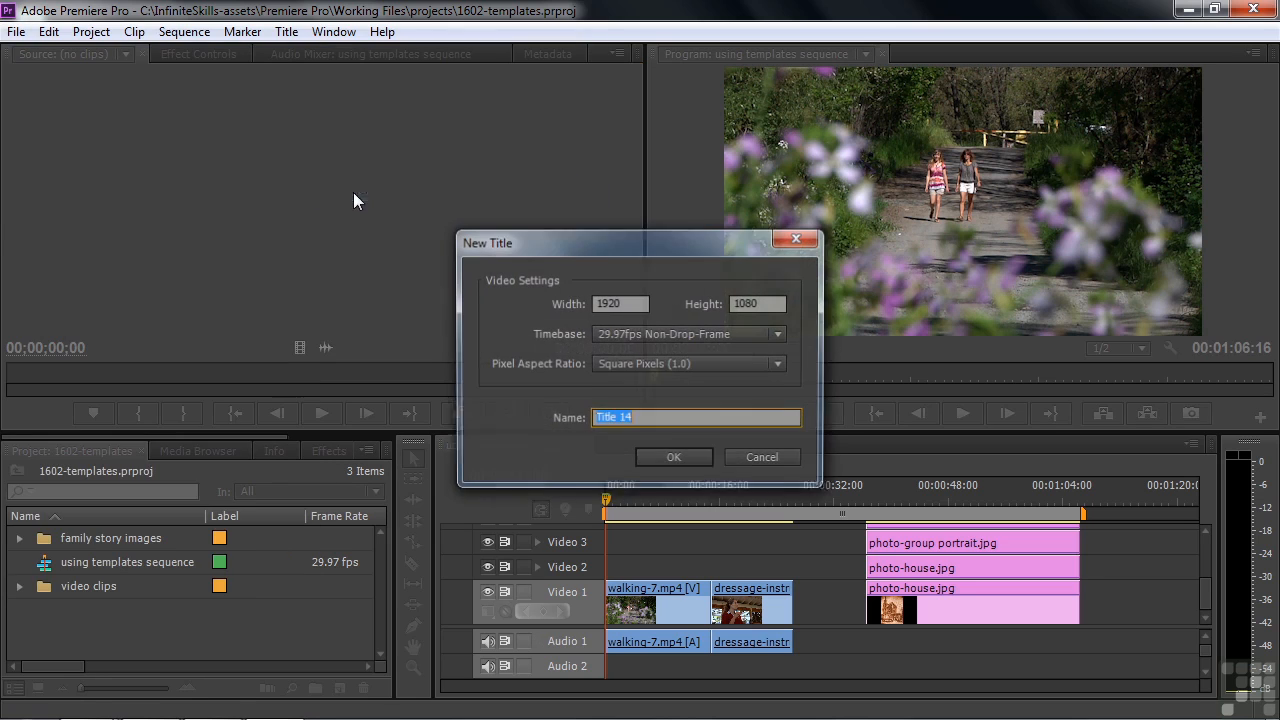
pyautogui.click(766, 460)
pyautogui.click(286, 31)
pyautogui.moveTo(313, 60)
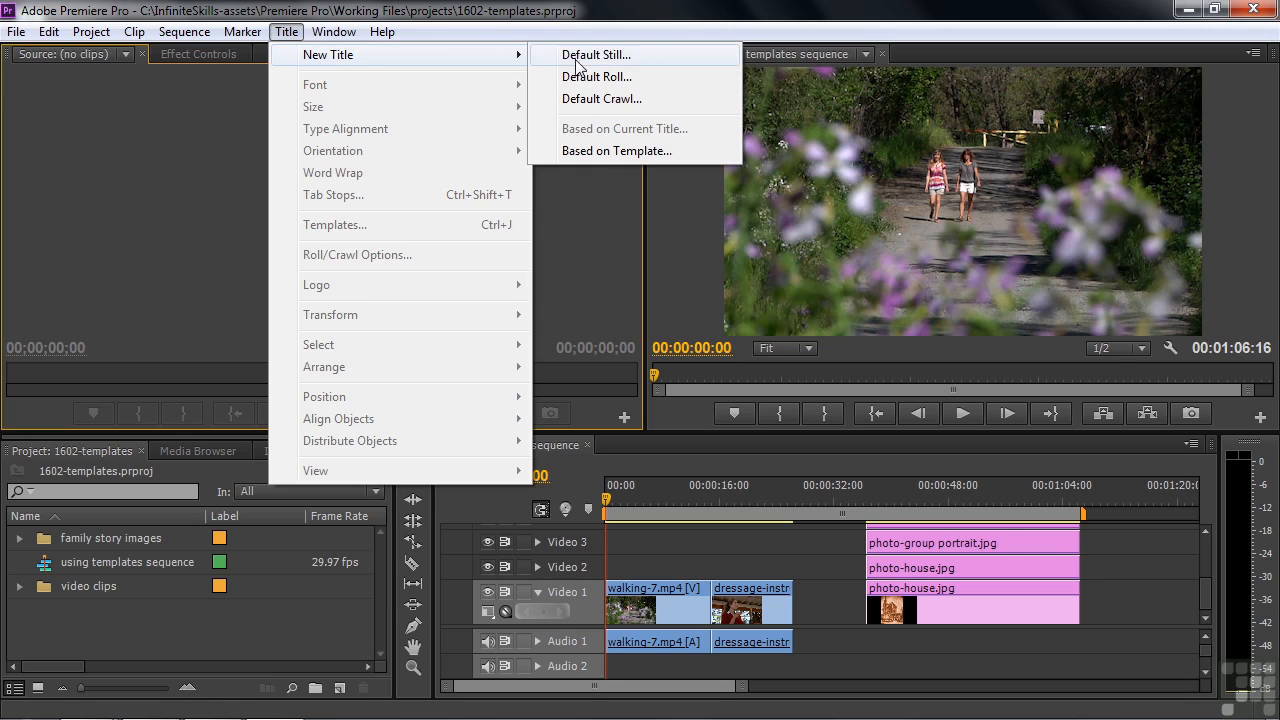
pyautogui.click(596, 152)
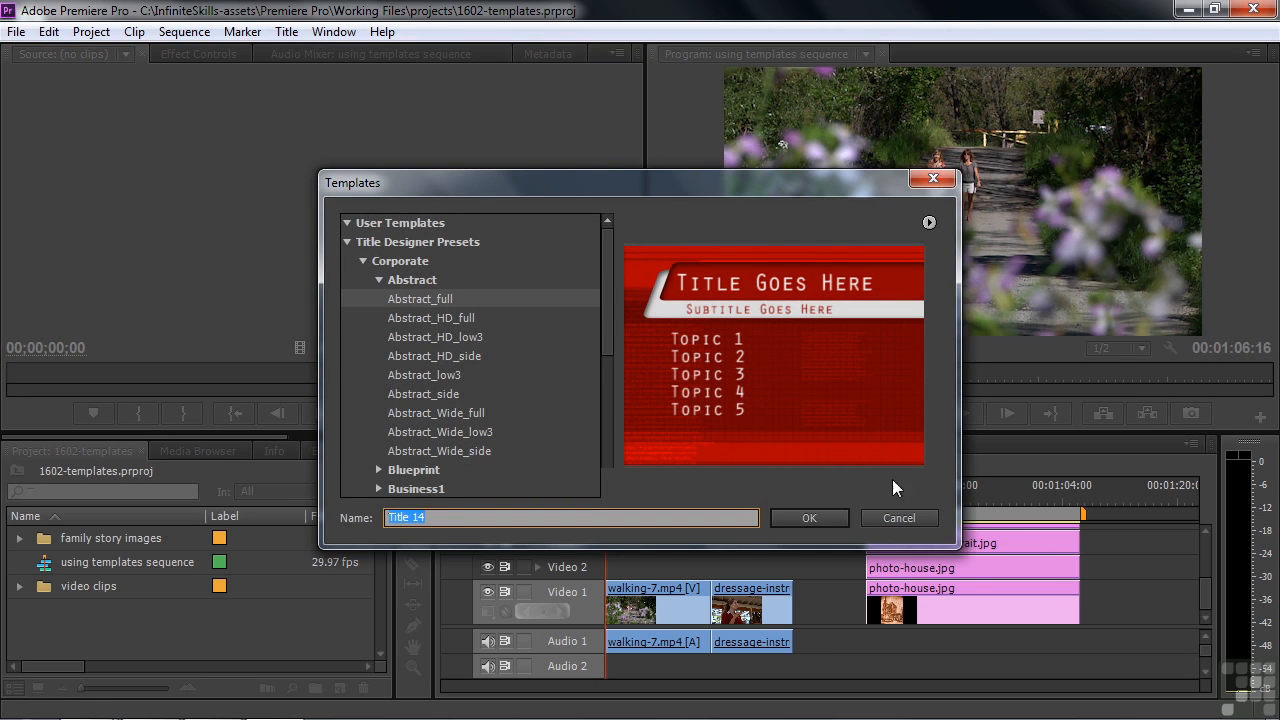
pyautogui.click(900, 518)
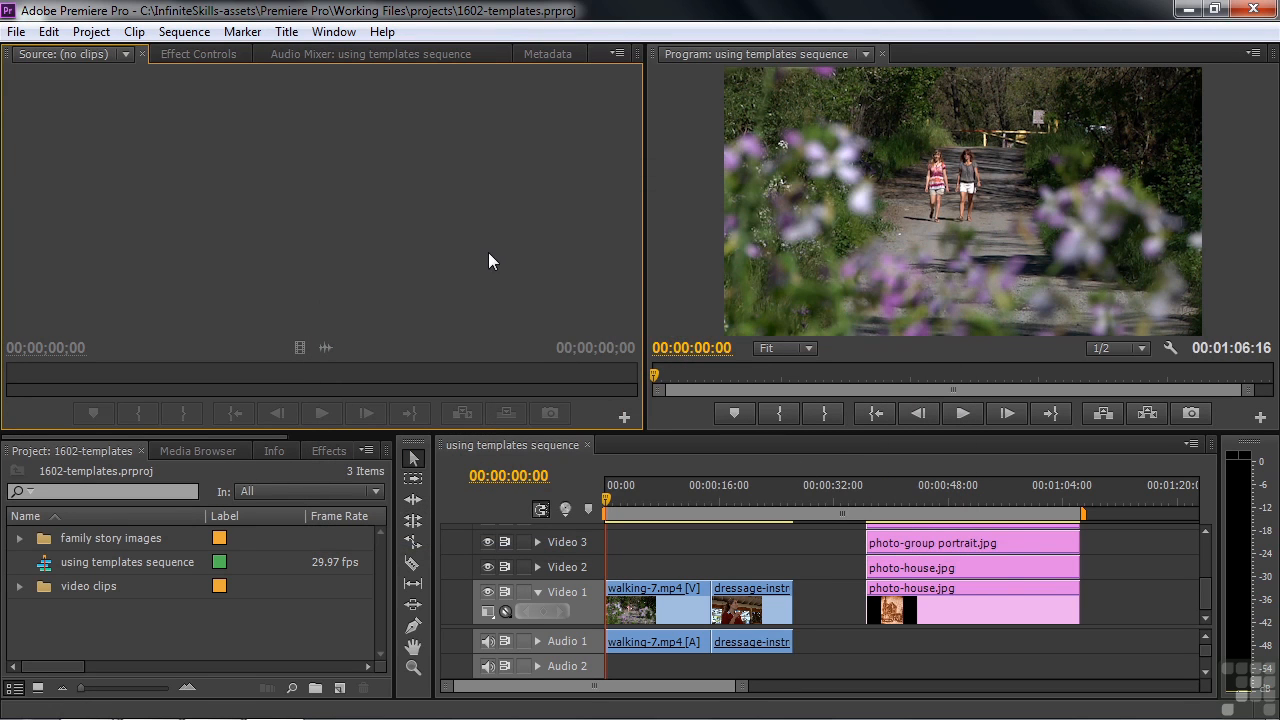
# Step: Create a new title named 'Location super'
pyautogui.click(339, 689)
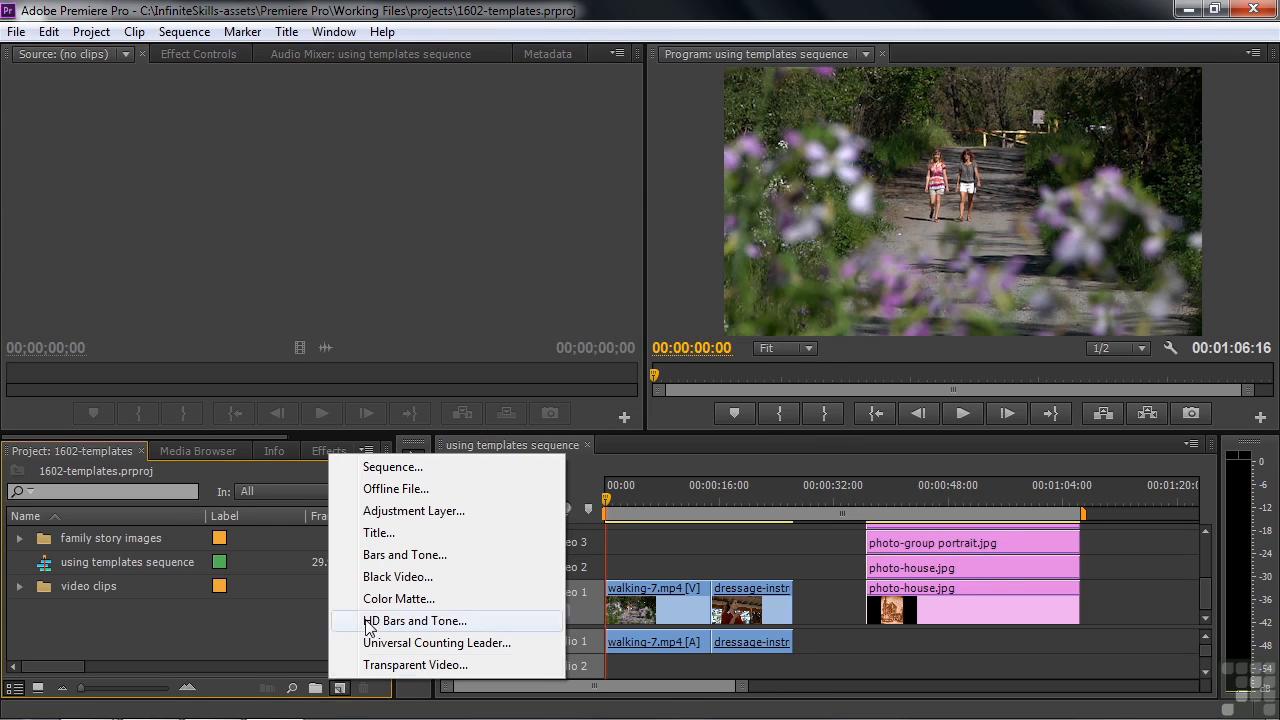
pyautogui.click(383, 532)
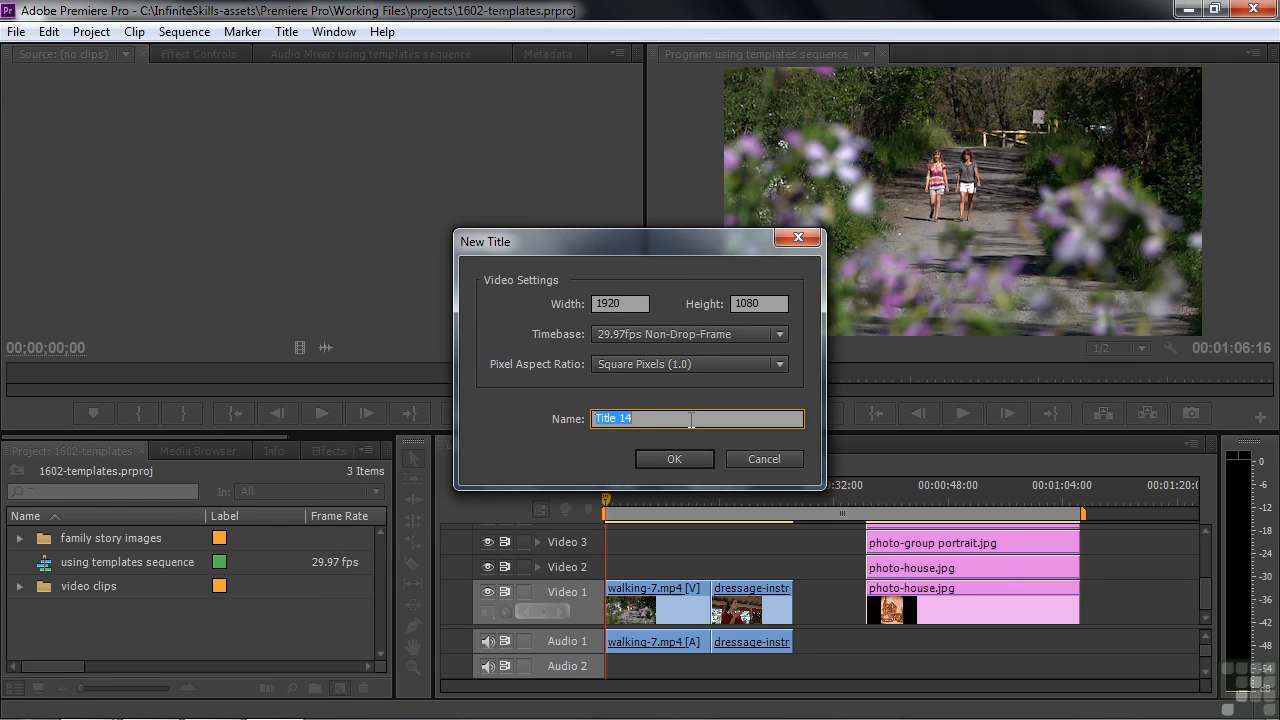
pyautogui.write('Location super')
pyautogui.click(689, 460)
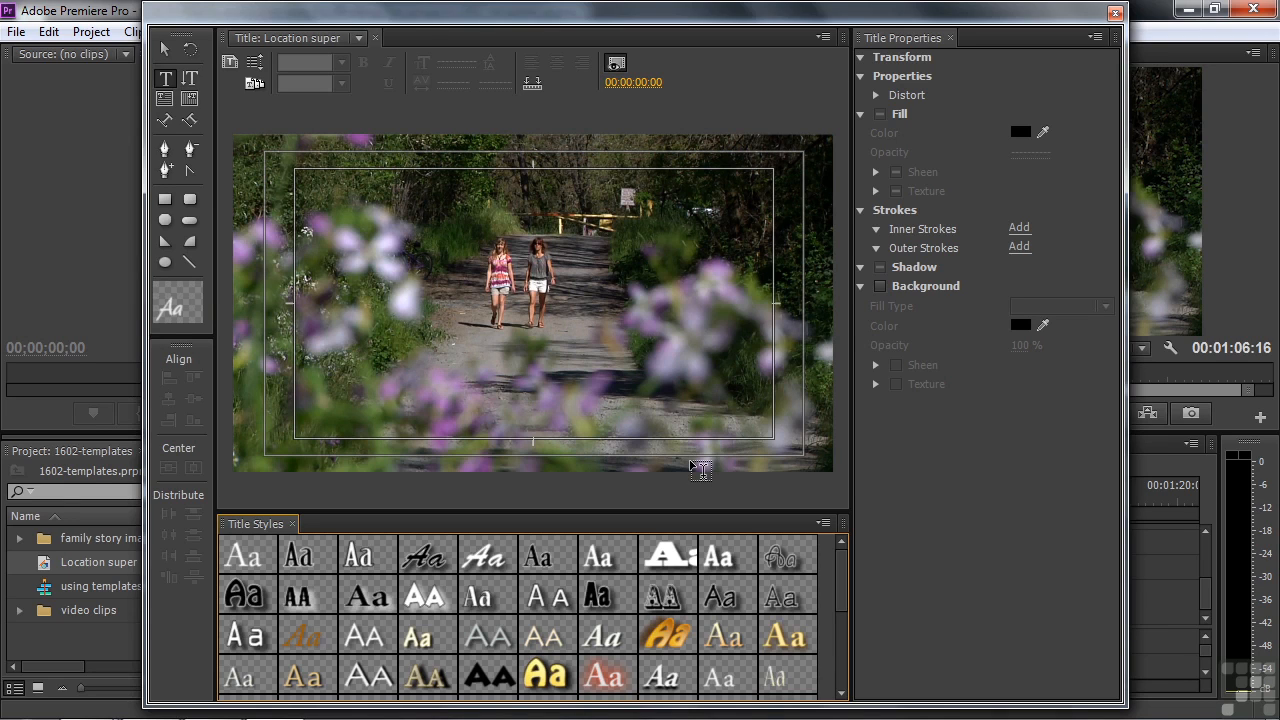
# Step: Compare the Upper Thirds templates and apply Upper Third 1002 to the title
pyautogui.click(252, 85)
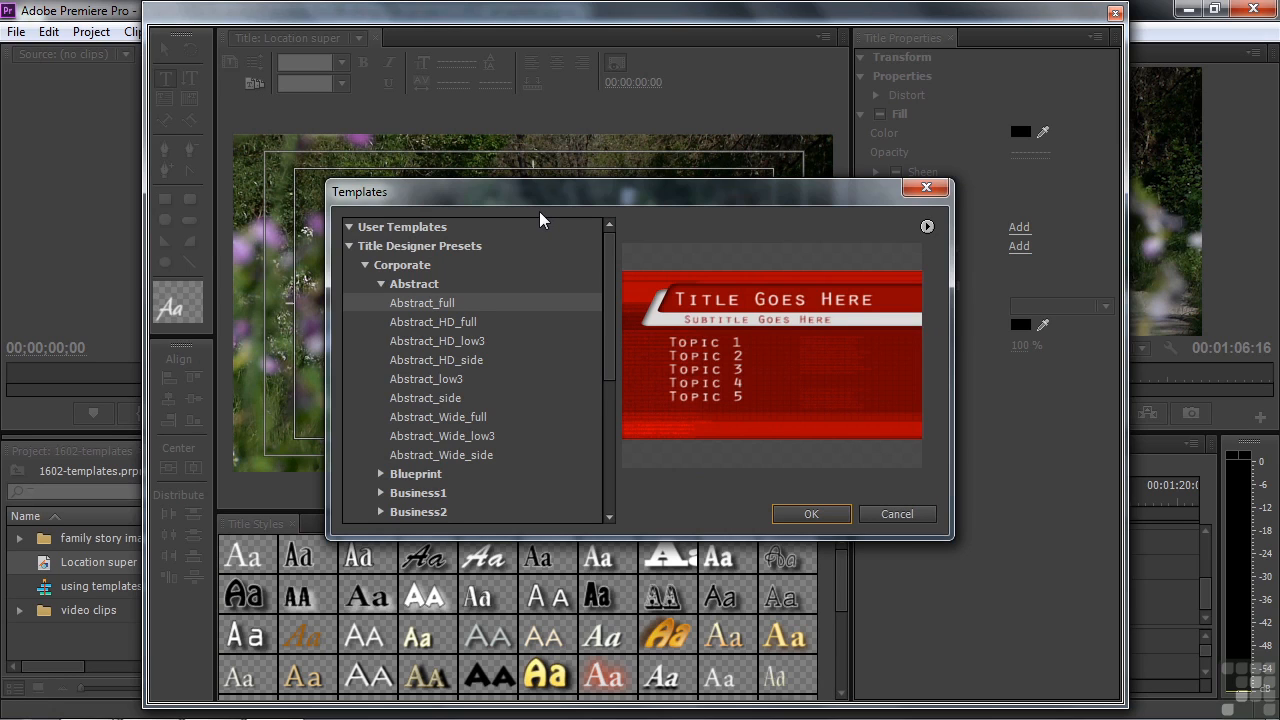
pyautogui.click(364, 265)
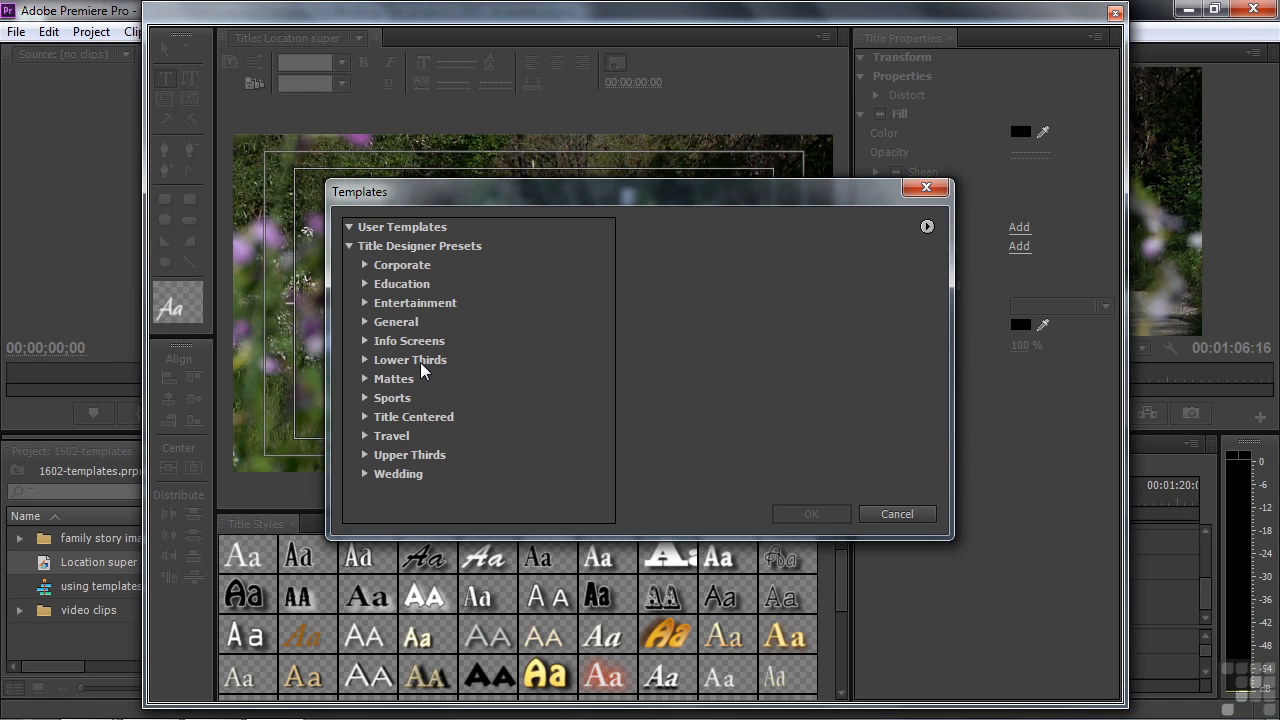
pyautogui.click(366, 456)
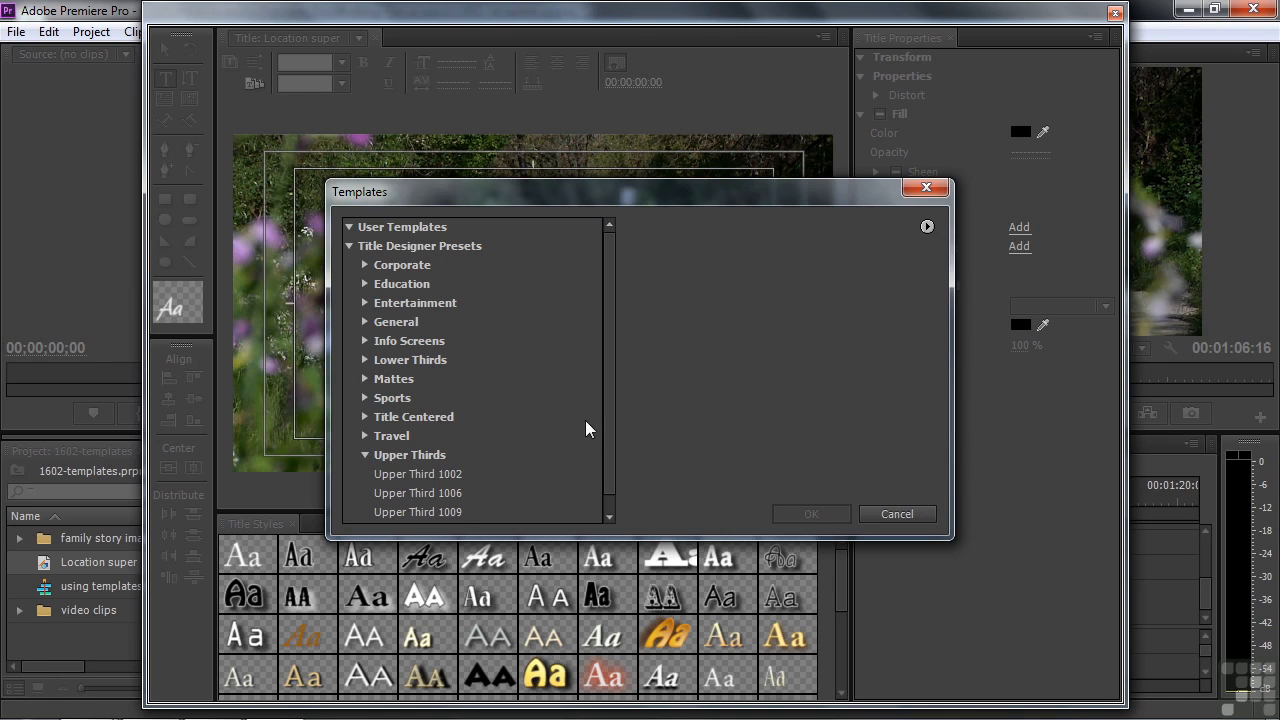
pyautogui.moveTo(606, 423); pyautogui.dragTo(606, 480)
pyautogui.click(407, 458)
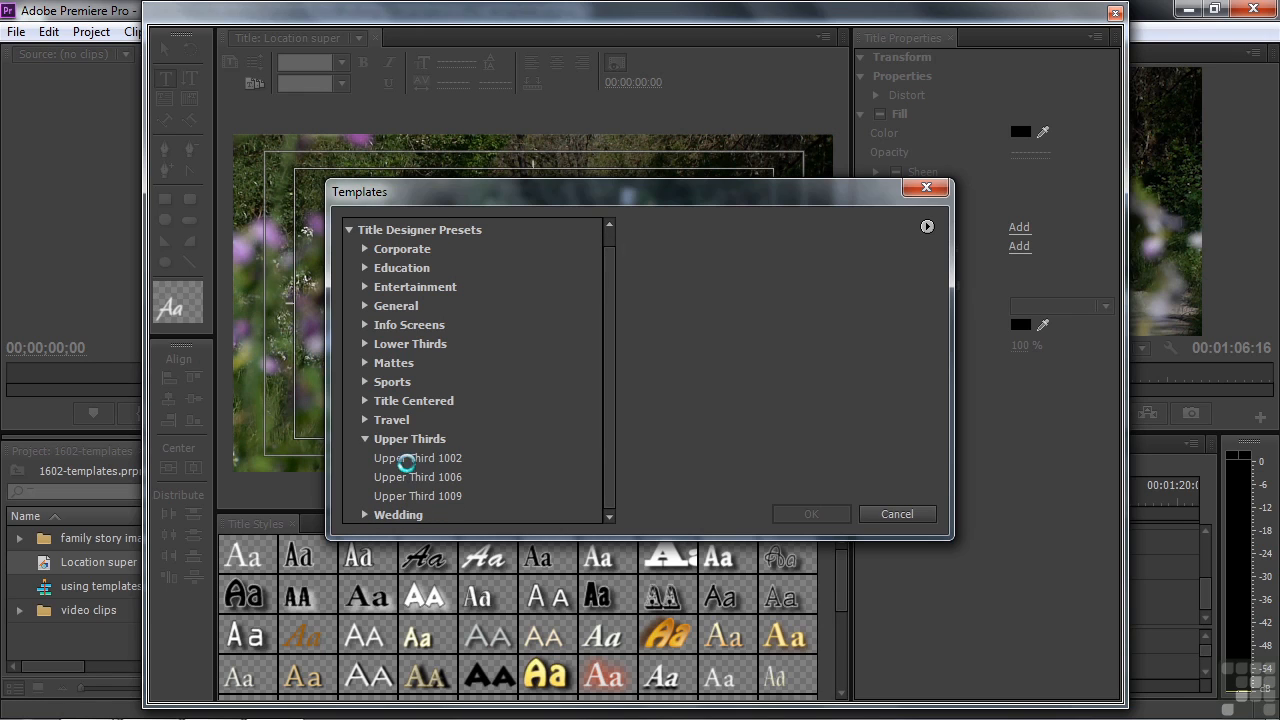
pyautogui.click(408, 478)
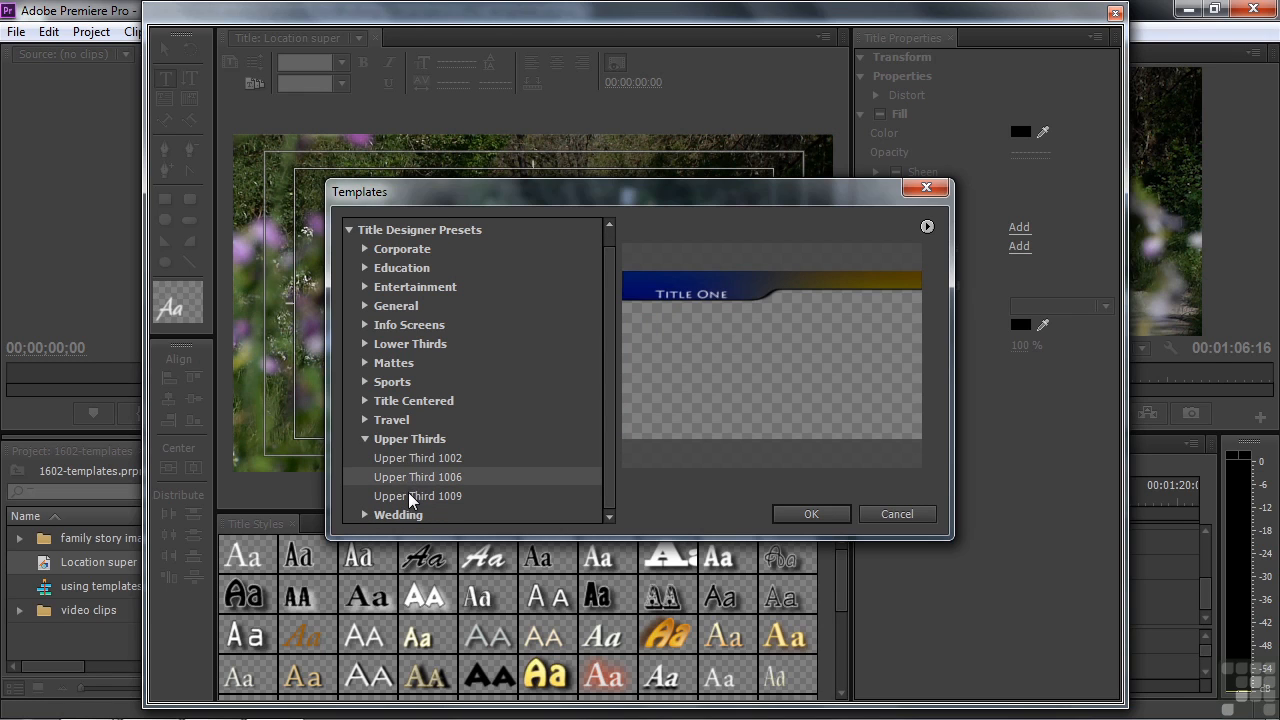
pyautogui.click(408, 492)
pyautogui.click(403, 459)
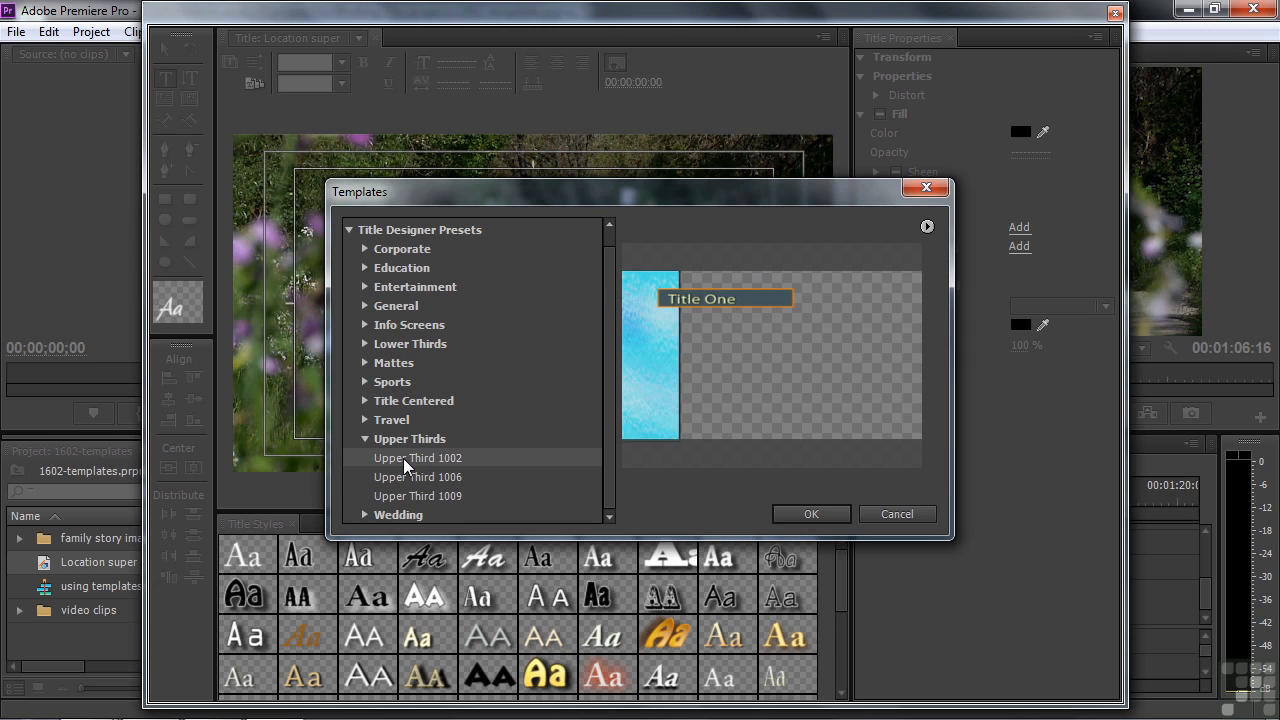
pyautogui.click(803, 512)
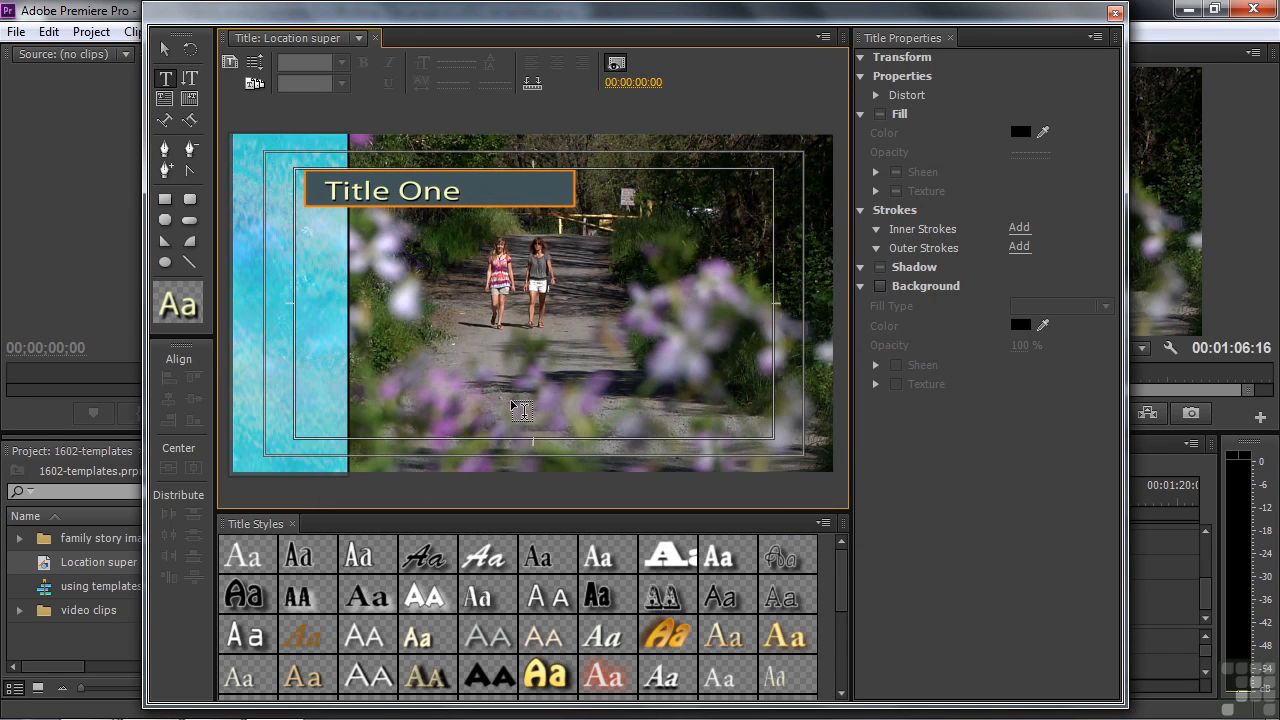
# Step: Replace the Title One placeholder with 'Sonoma County, CA' and select the backing box
pyautogui.click(167, 79)
pyautogui.click(388, 187)
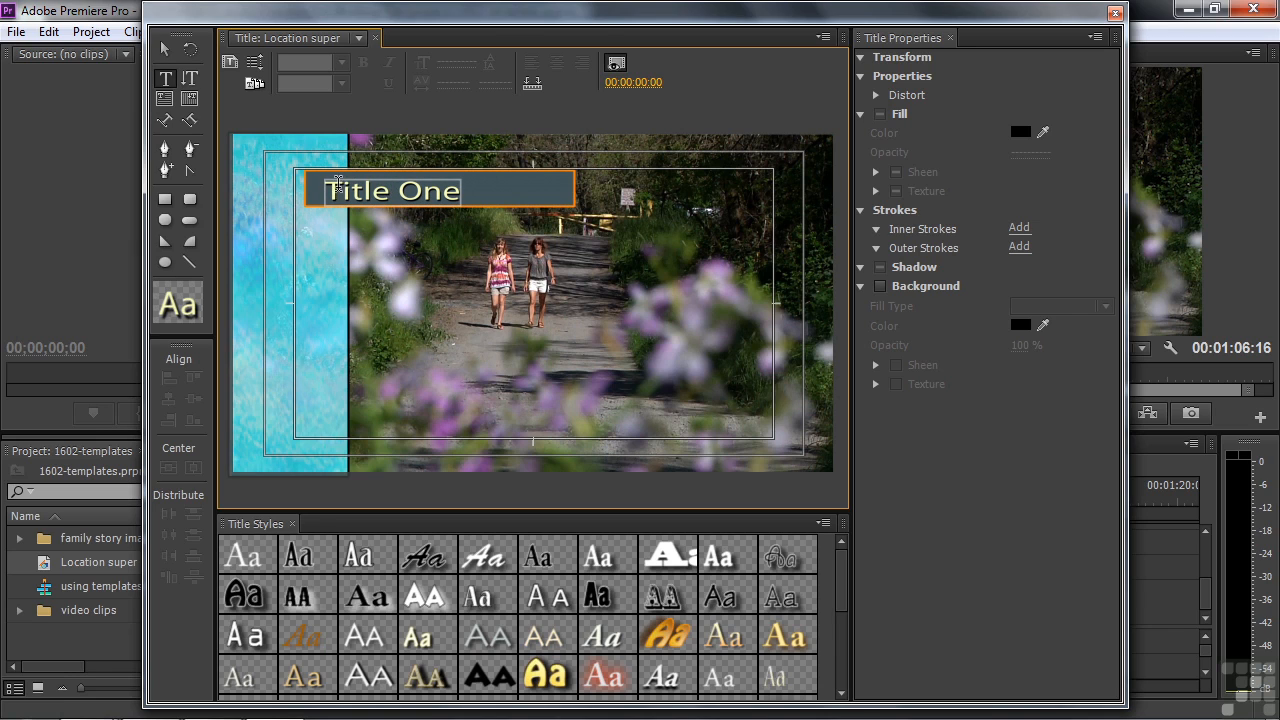
pyautogui.click(340, 188)
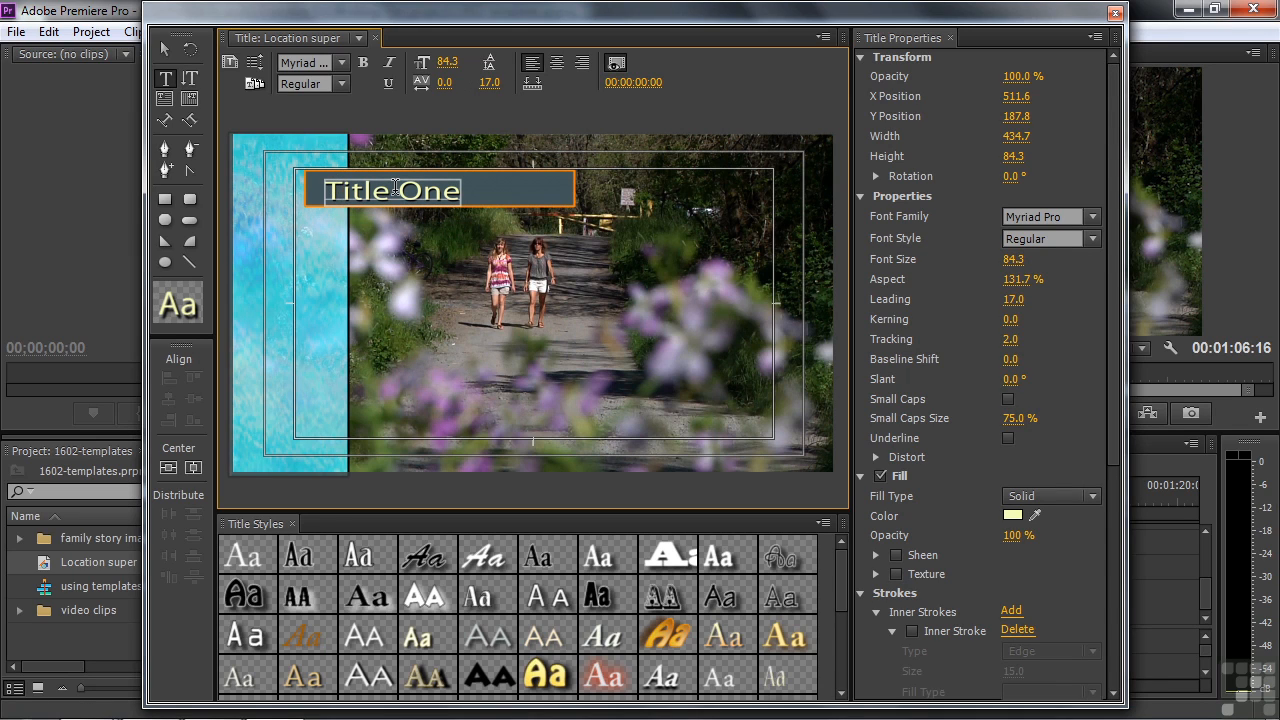
pyautogui.press('Left')
pyautogui.press('Right')
pyautogui.press('Right')
pyautogui.press('Right')
pyautogui.press('Right')
pyautogui.press('Right')
pyautogui.doubleClick(355, 188)
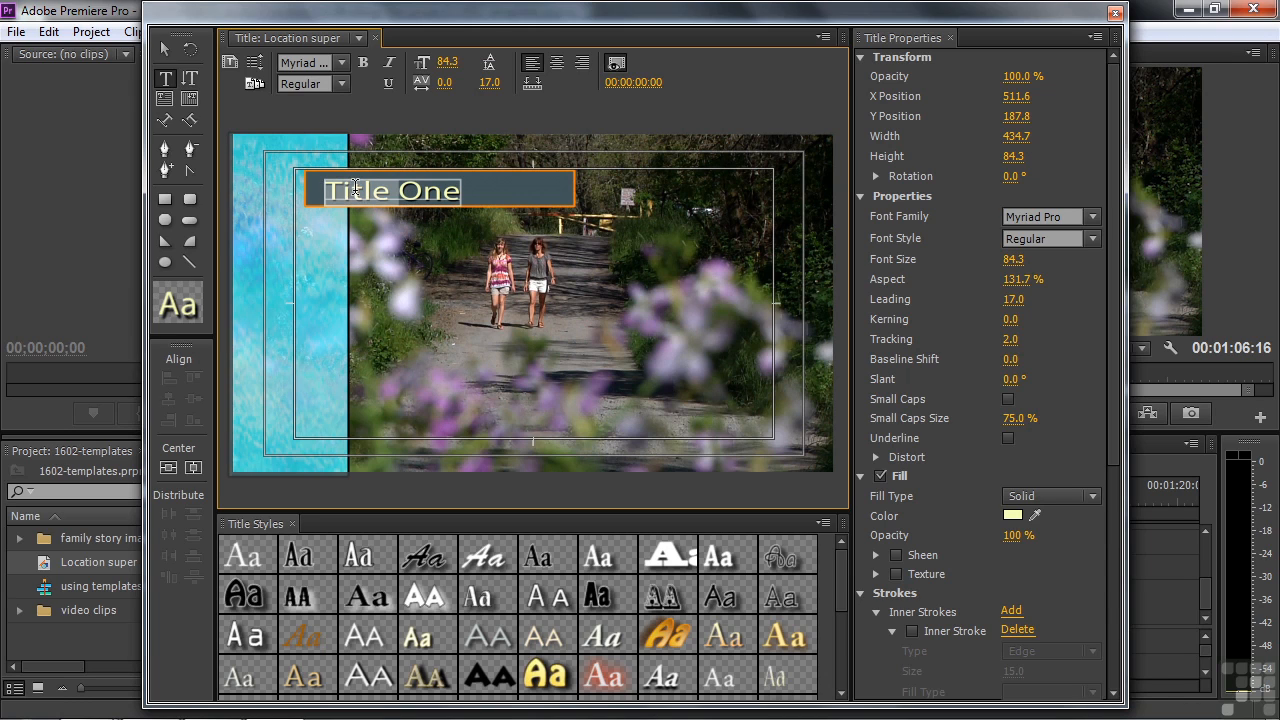
pyautogui.click(342, 189)
pyautogui.moveTo(325, 191); pyautogui.dragTo(458, 193)
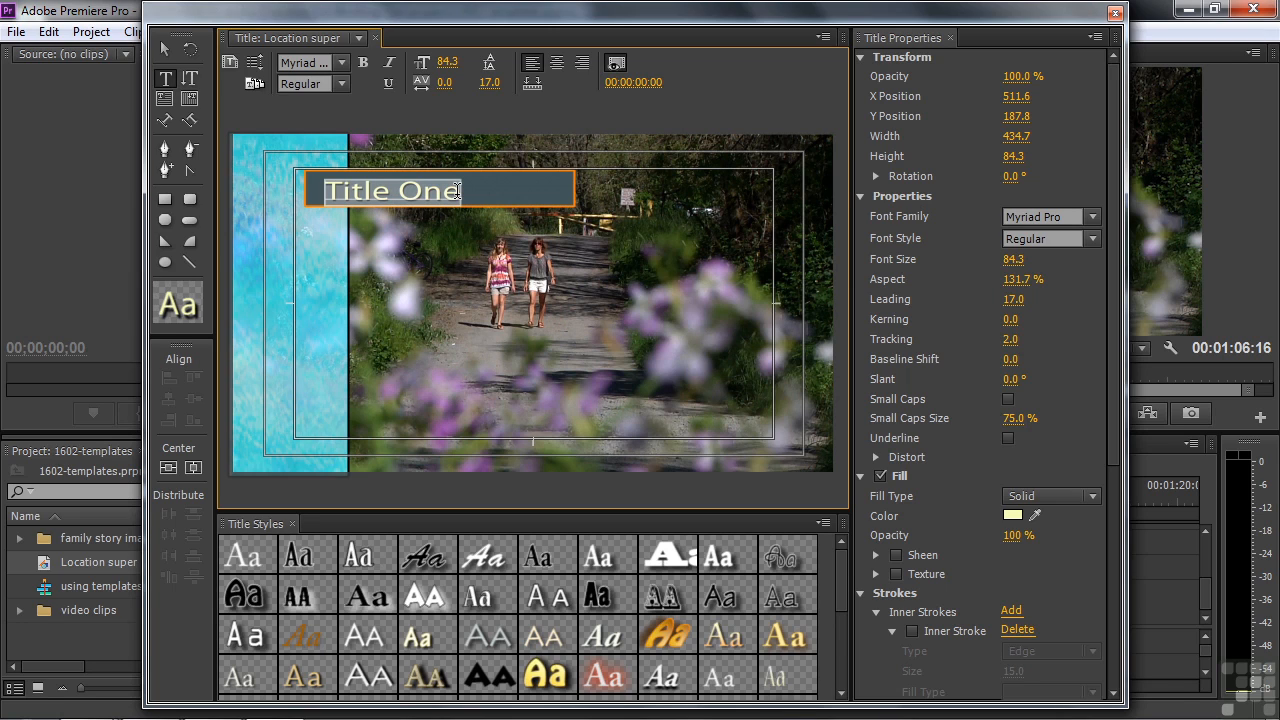
pyautogui.write('Son')
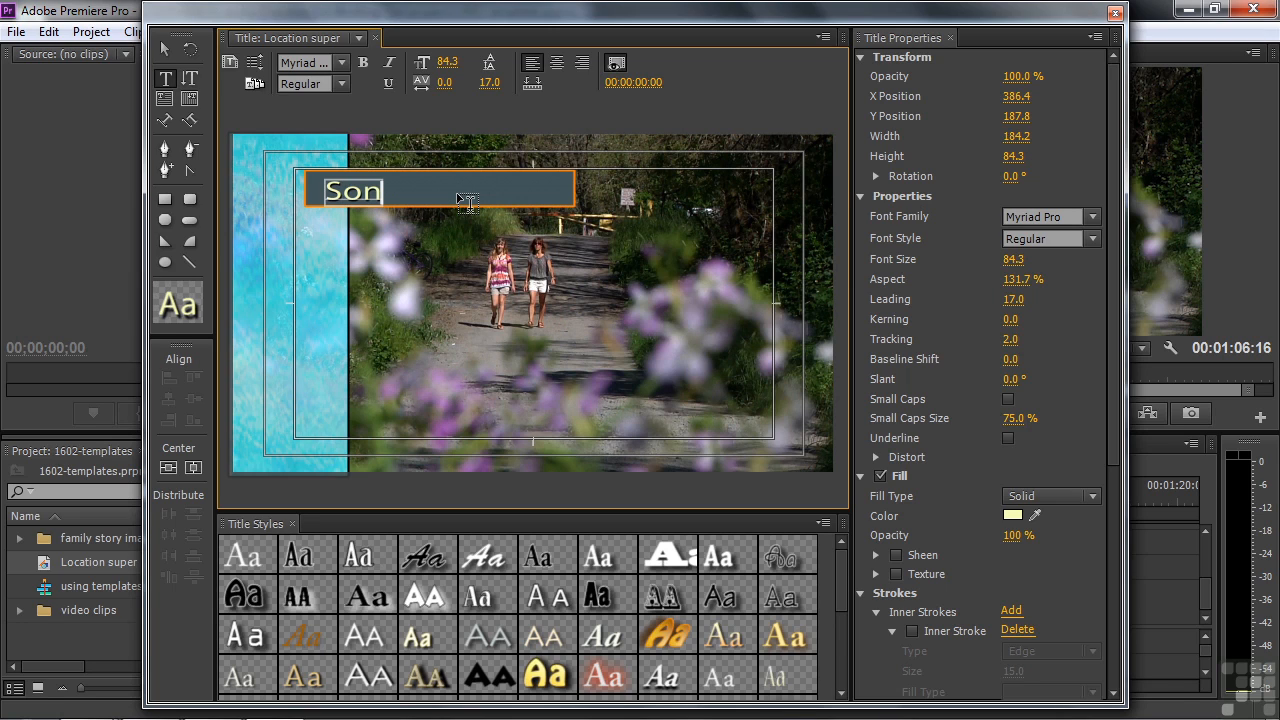
pyautogui.write('oma County, CA')
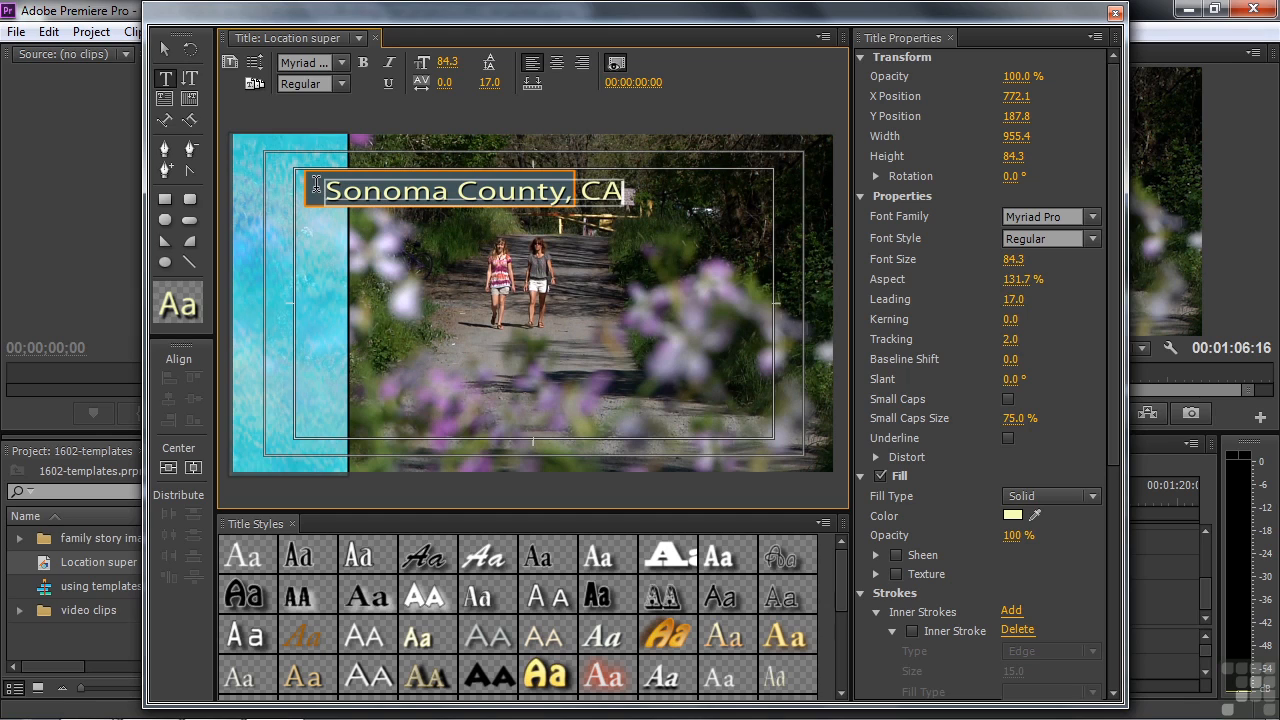
pyautogui.click(164, 46)
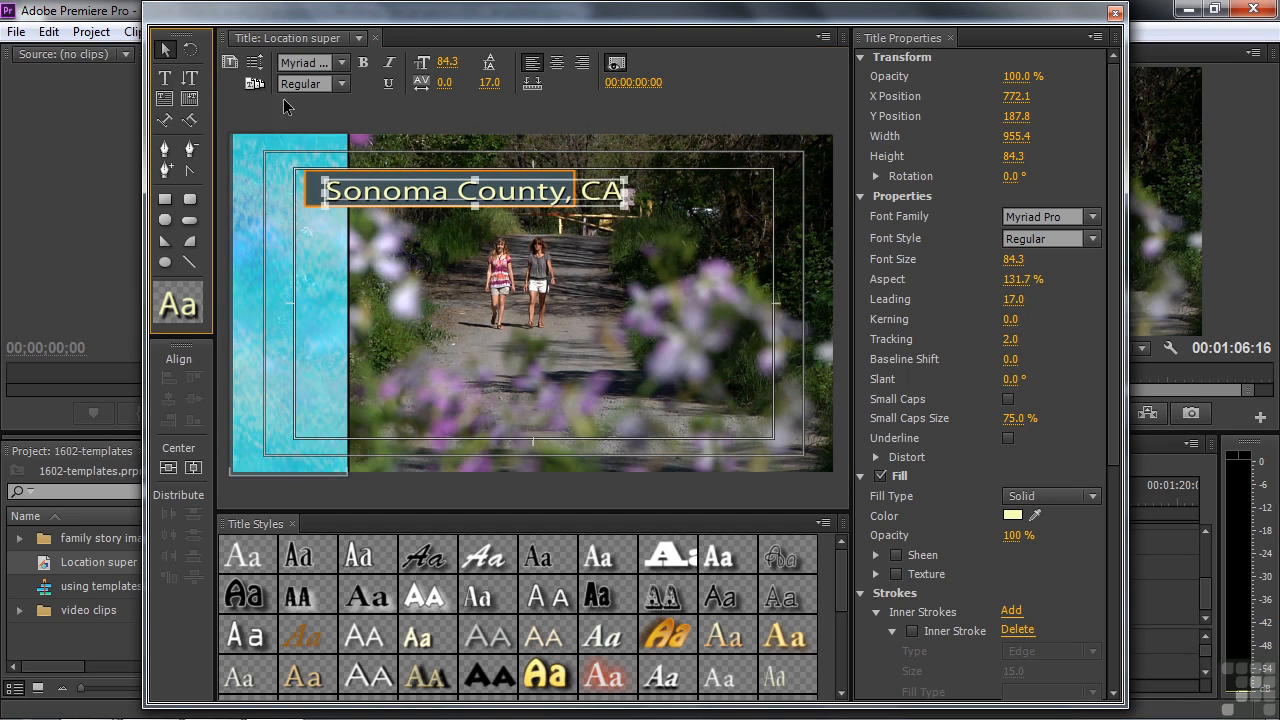
pyautogui.click(309, 190)
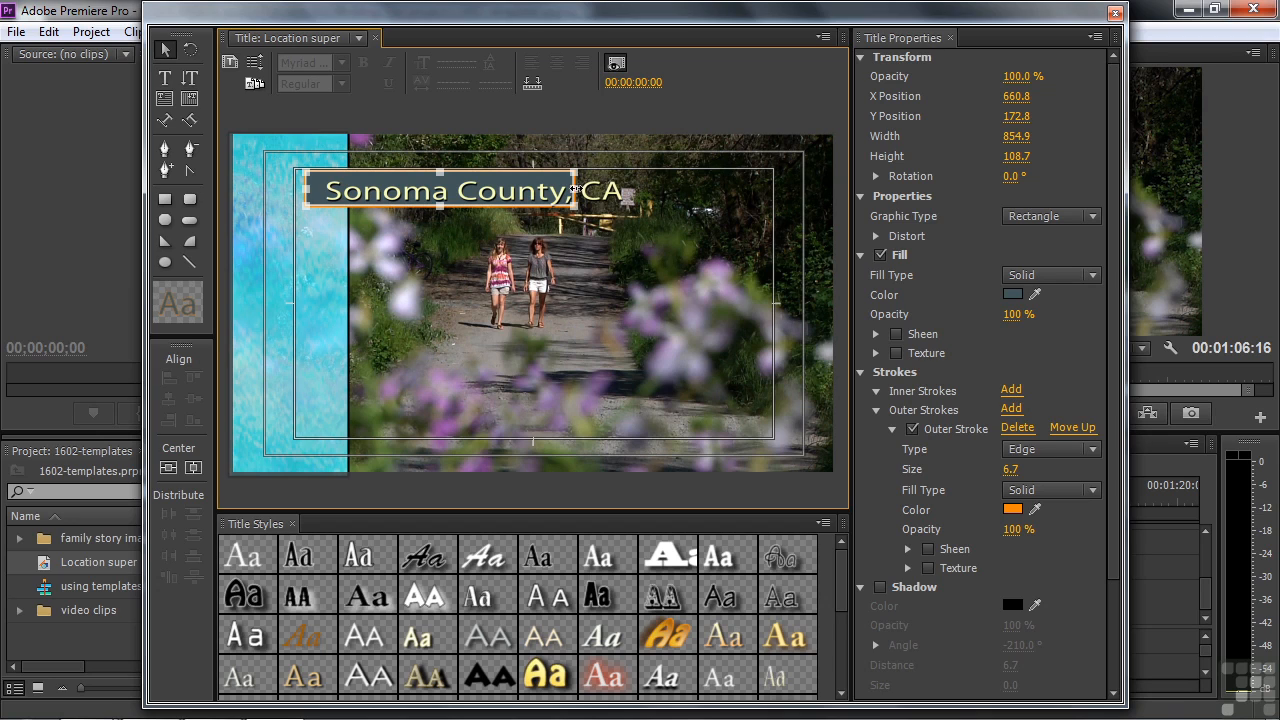
# Step: Stretch the backing box's right edge to fit Sonoma County, CA and close the Titler
pyautogui.moveTo(573, 190); pyautogui.dragTo(635, 198)
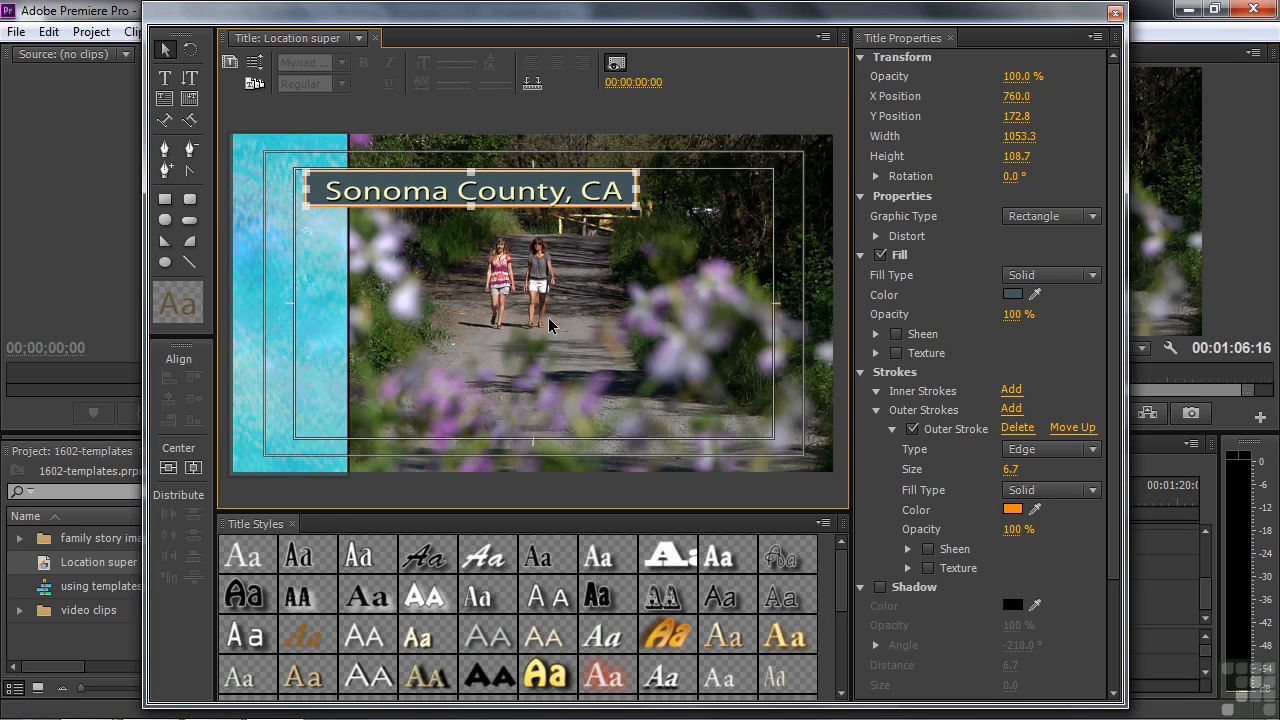
pyautogui.click(1115, 13)
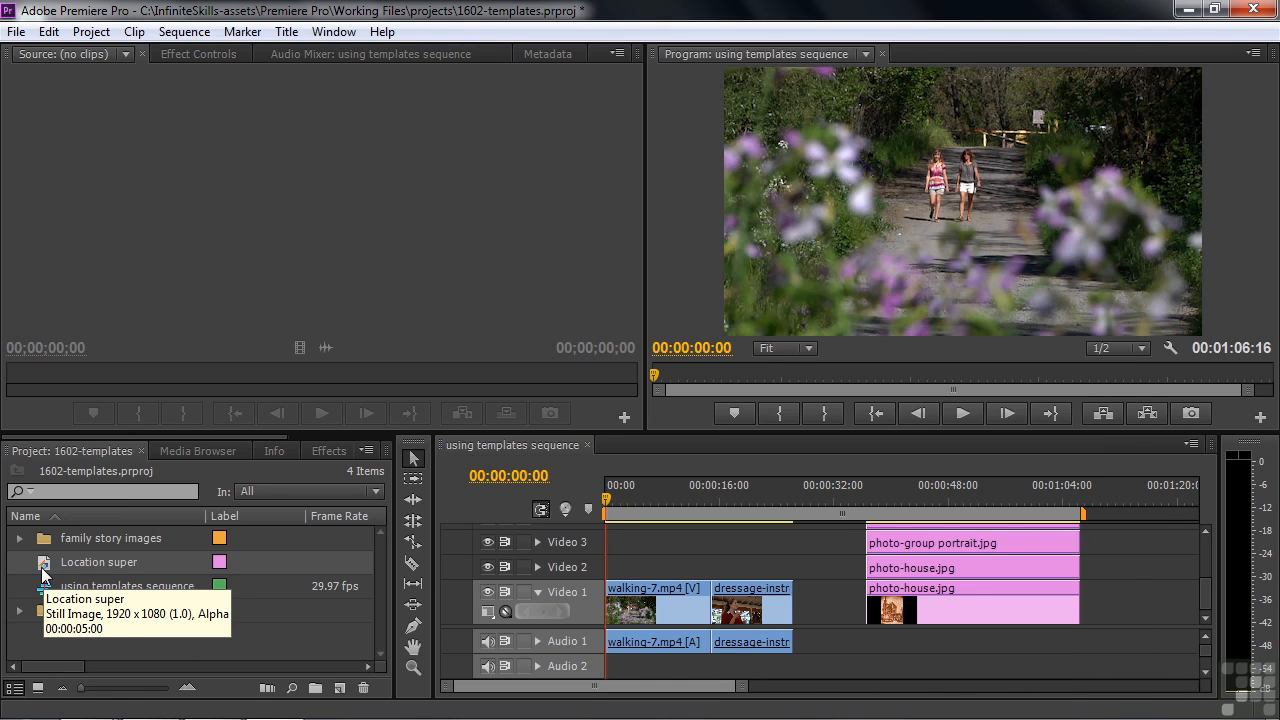
# Step: Place Location super on Video 2 at the sequence start above walking-7.mp4
pyautogui.moveTo(41, 567); pyautogui.dragTo(621, 567)
pyautogui.moveTo(605, 498); pyautogui.dragTo(612, 498)
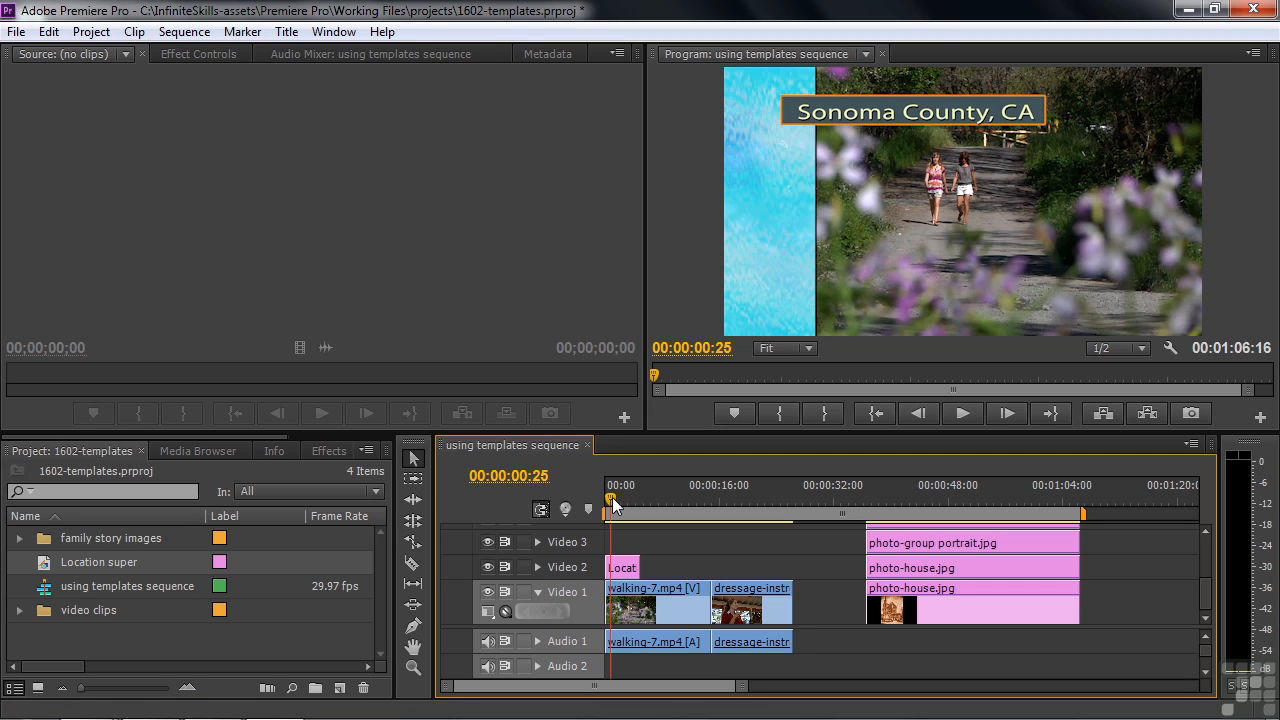
pyautogui.click(316, 449)
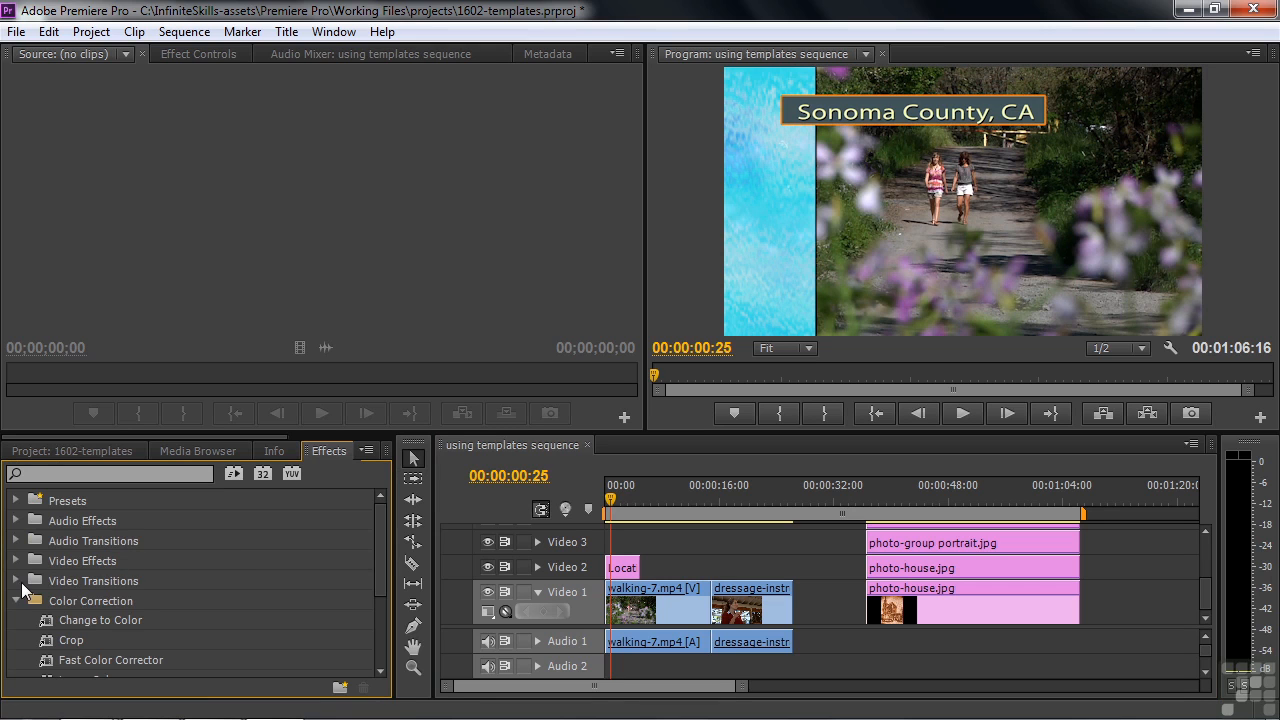
pyautogui.click(606, 500)
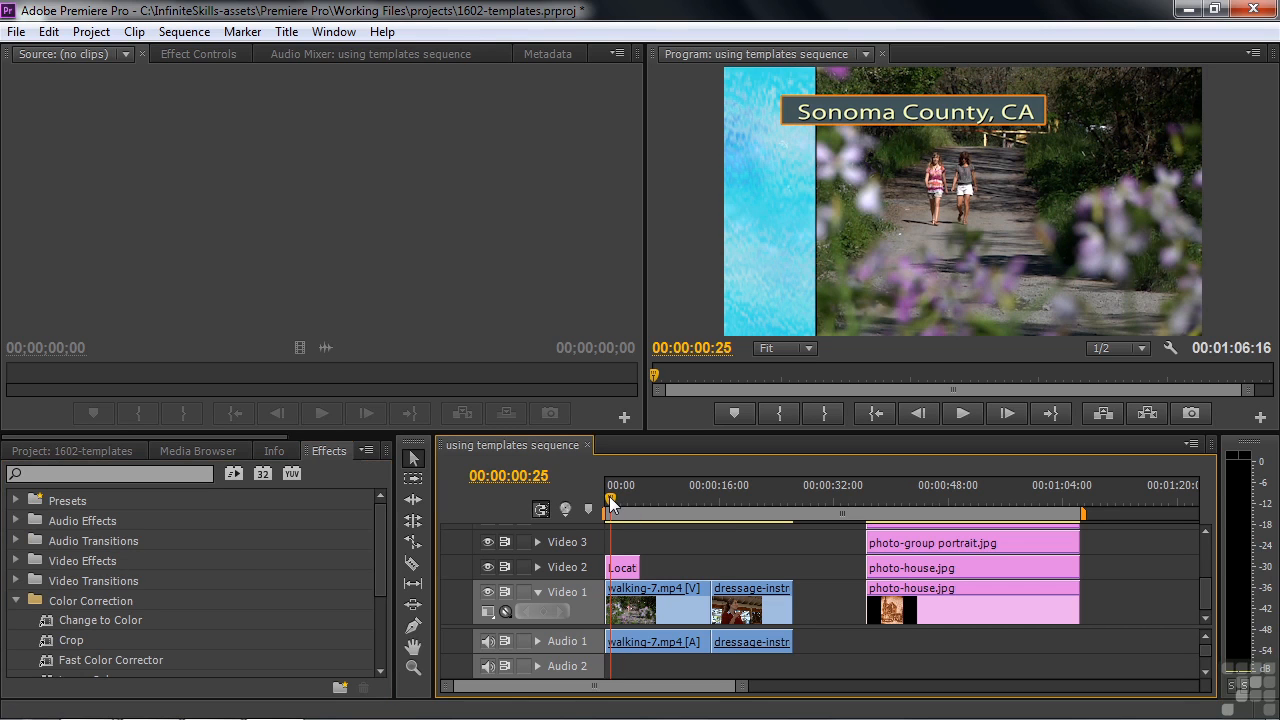
# Step: Add the default transition to the title's start on Video 2 and play back the fade-in
pyautogui.click(594, 570)
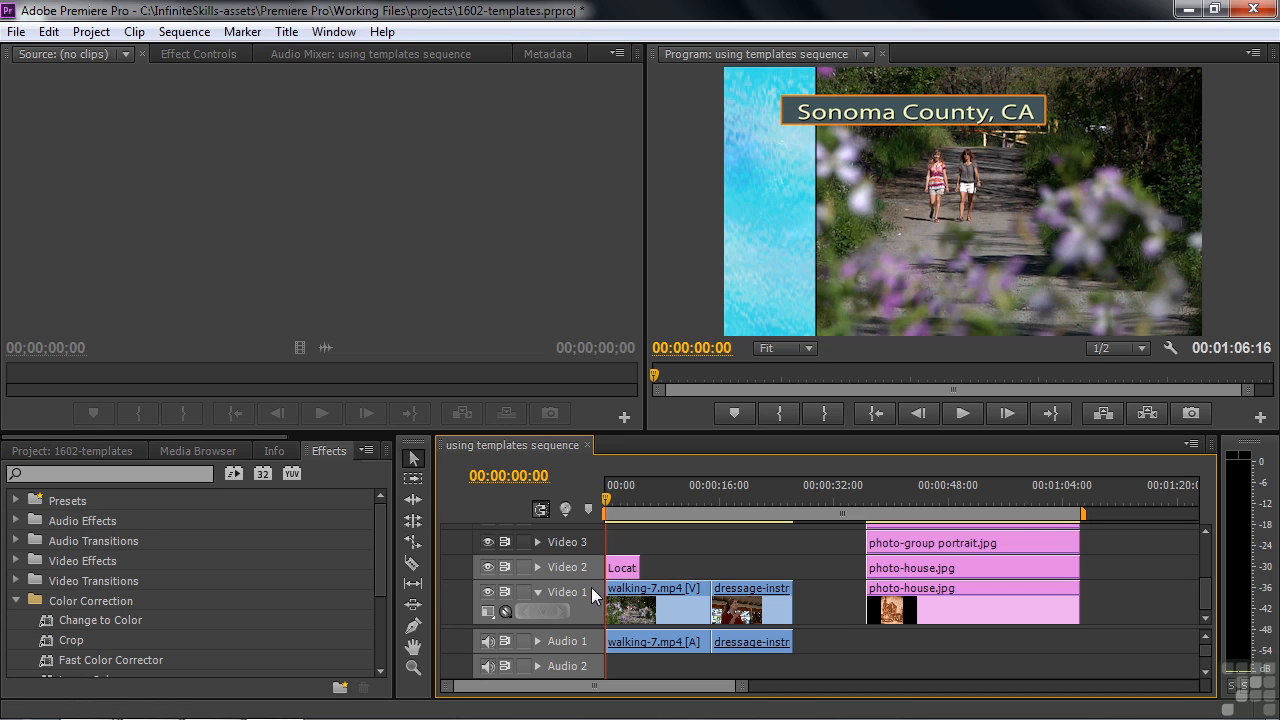
pyautogui.hotkey('ctrl', 'd')
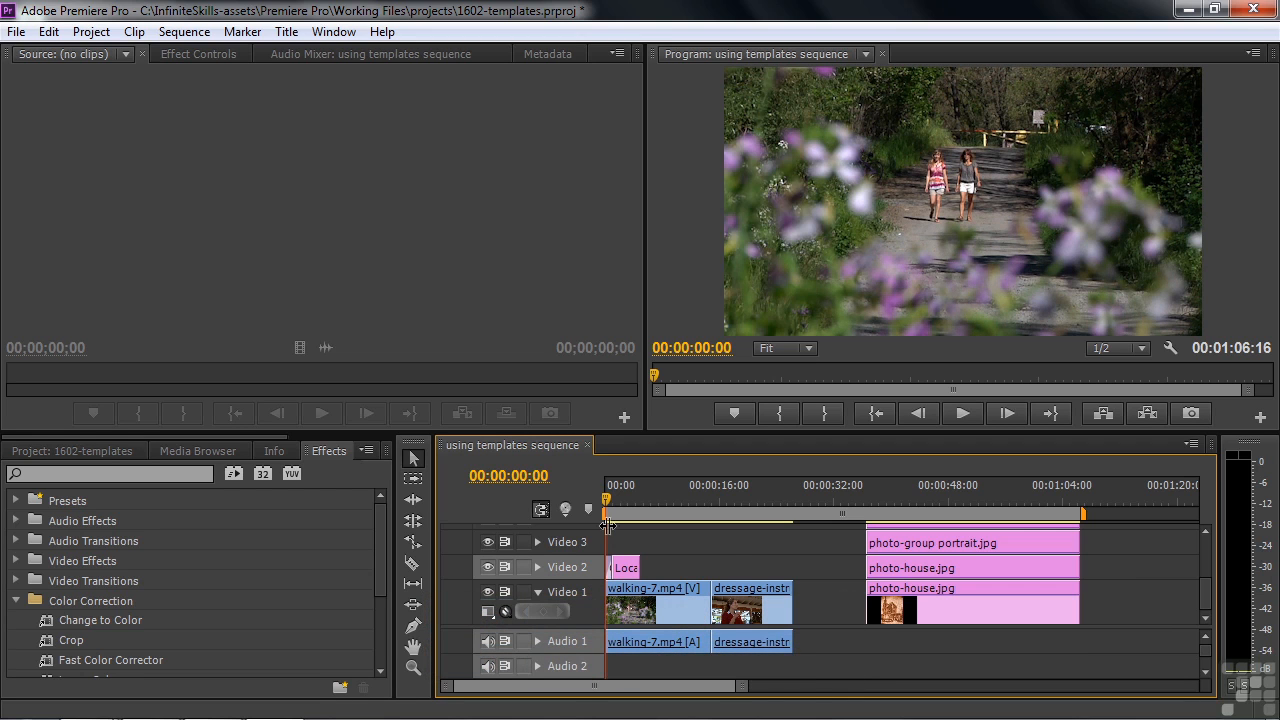
pyautogui.moveTo(606, 495); pyautogui.dragTo(612, 501)
pyautogui.press('space')
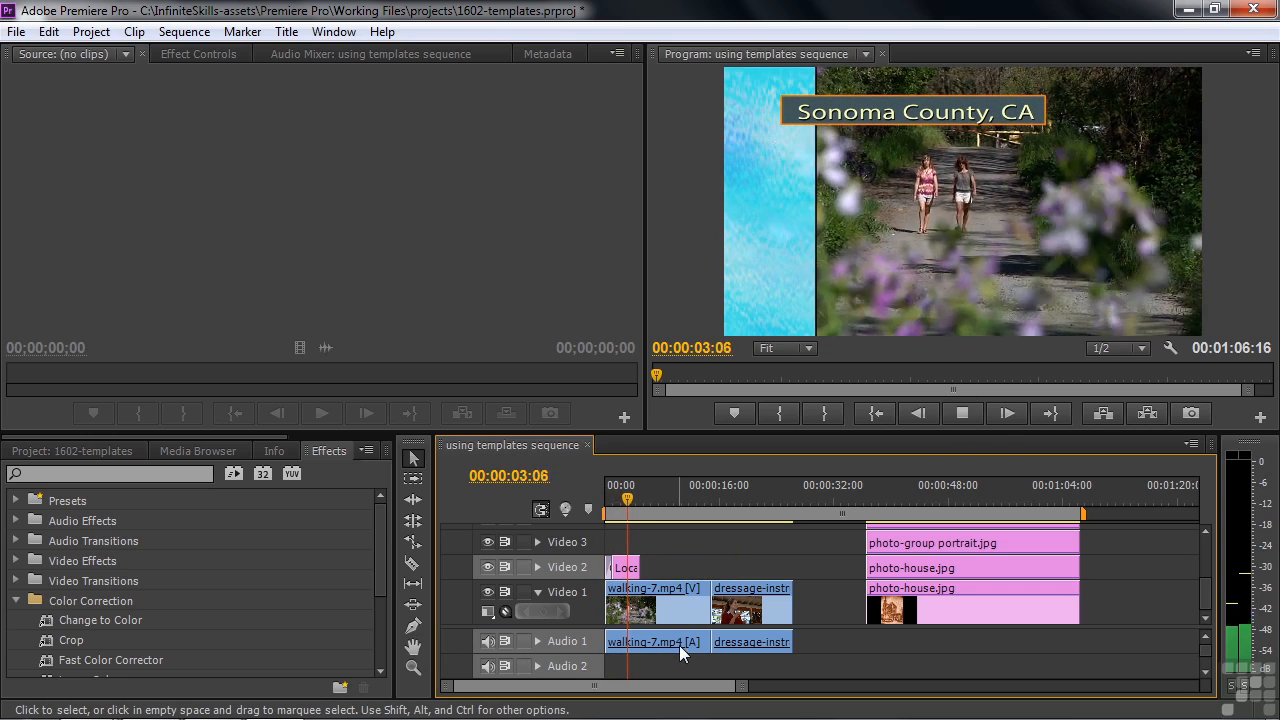
pyautogui.press('space')
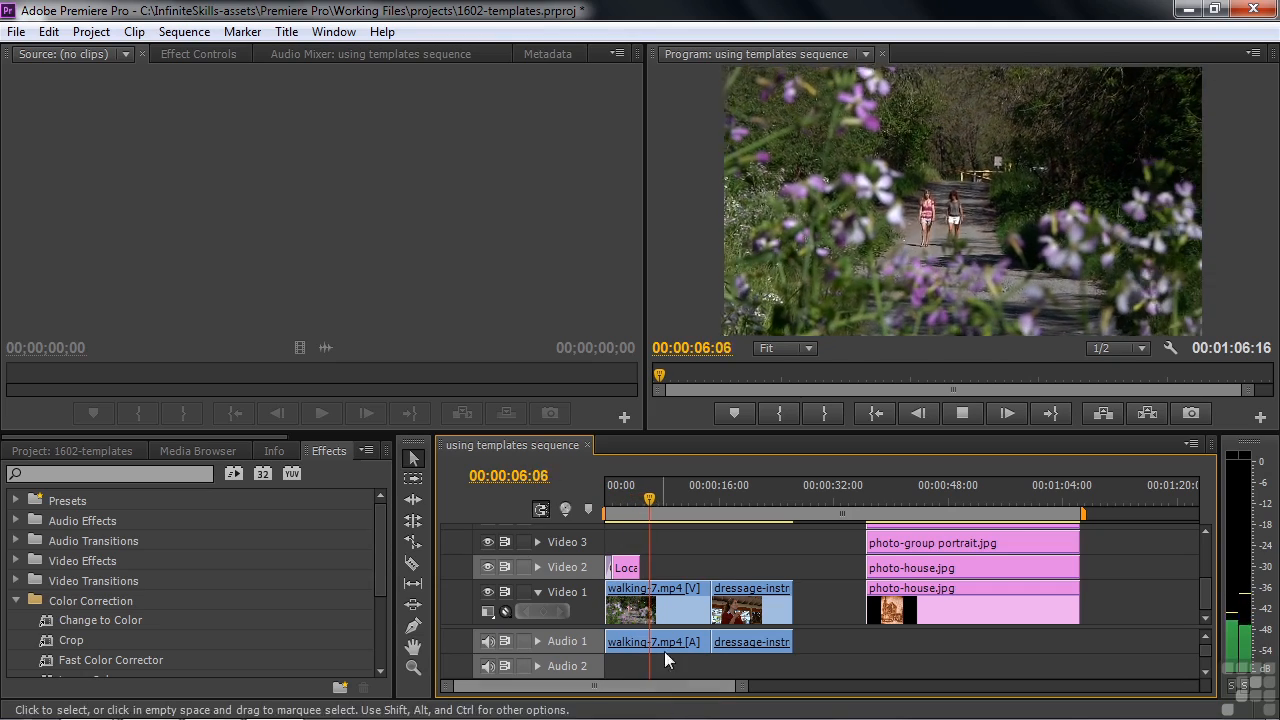
pyautogui.press('space')
# Step: Add the default transition to the title's end and play the fade in and out
pyautogui.moveTo(649, 499)
pyautogui.mouseDown()
pyautogui.moveTo(630, 500)
pyautogui.moveTo(643, 520)
pyautogui.mouseUp()
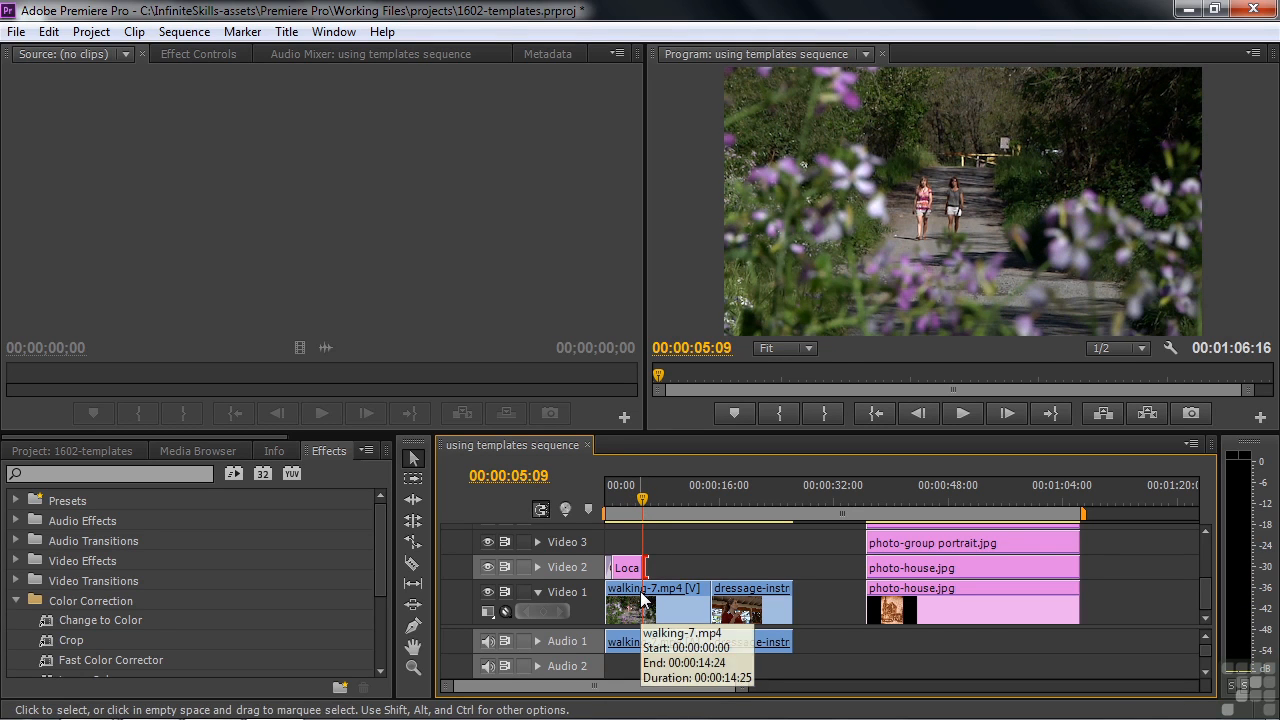
pyautogui.hotkey('ctrl', 'd')
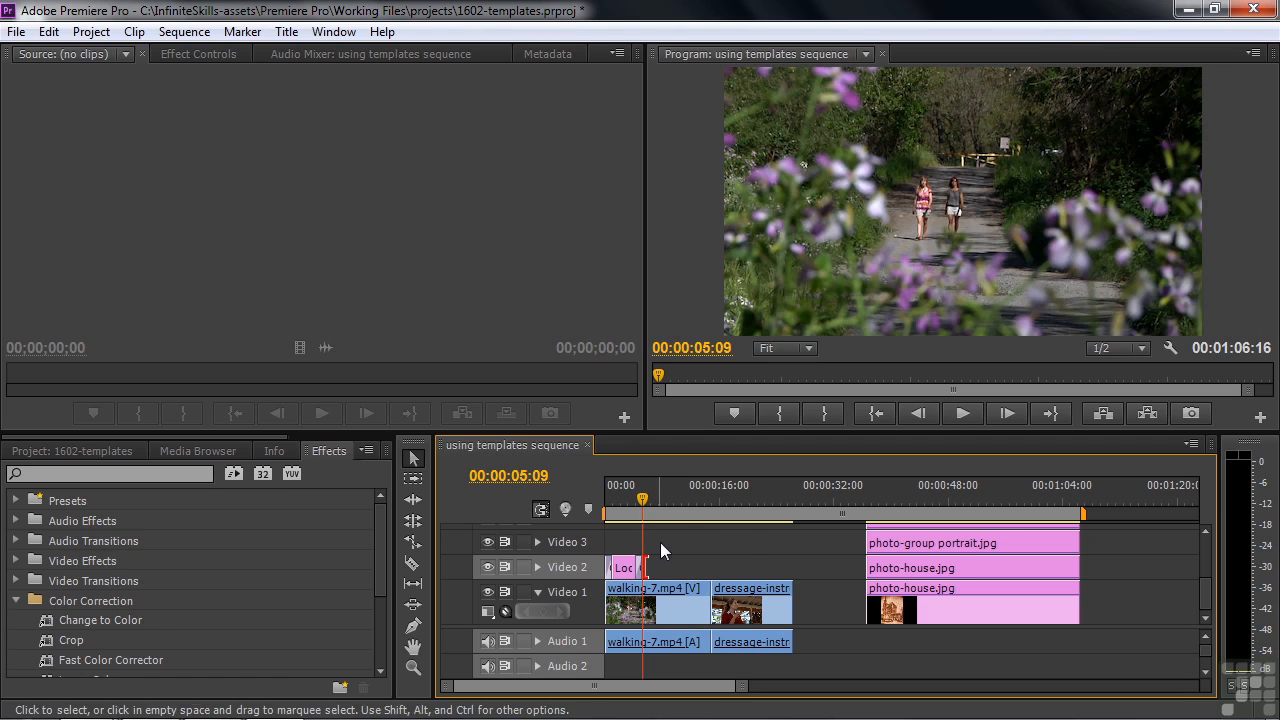
pyautogui.moveTo(642, 500); pyautogui.dragTo(607, 503)
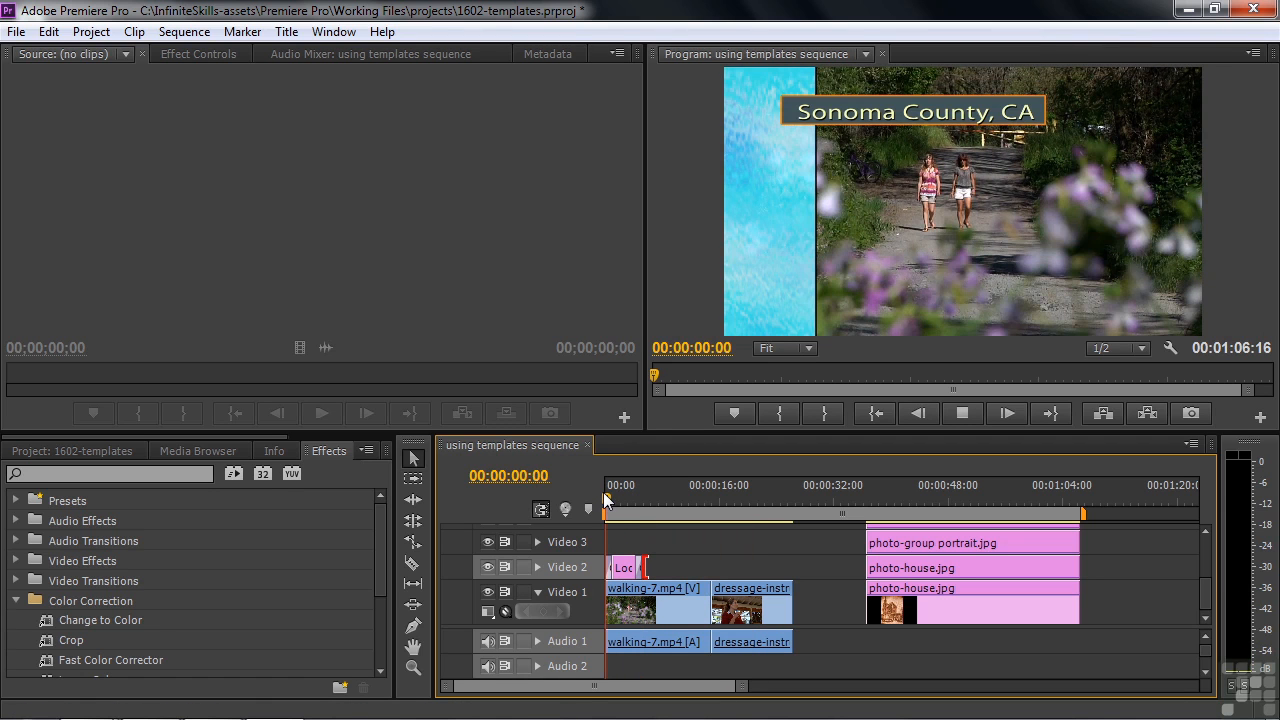
pyautogui.press('space')
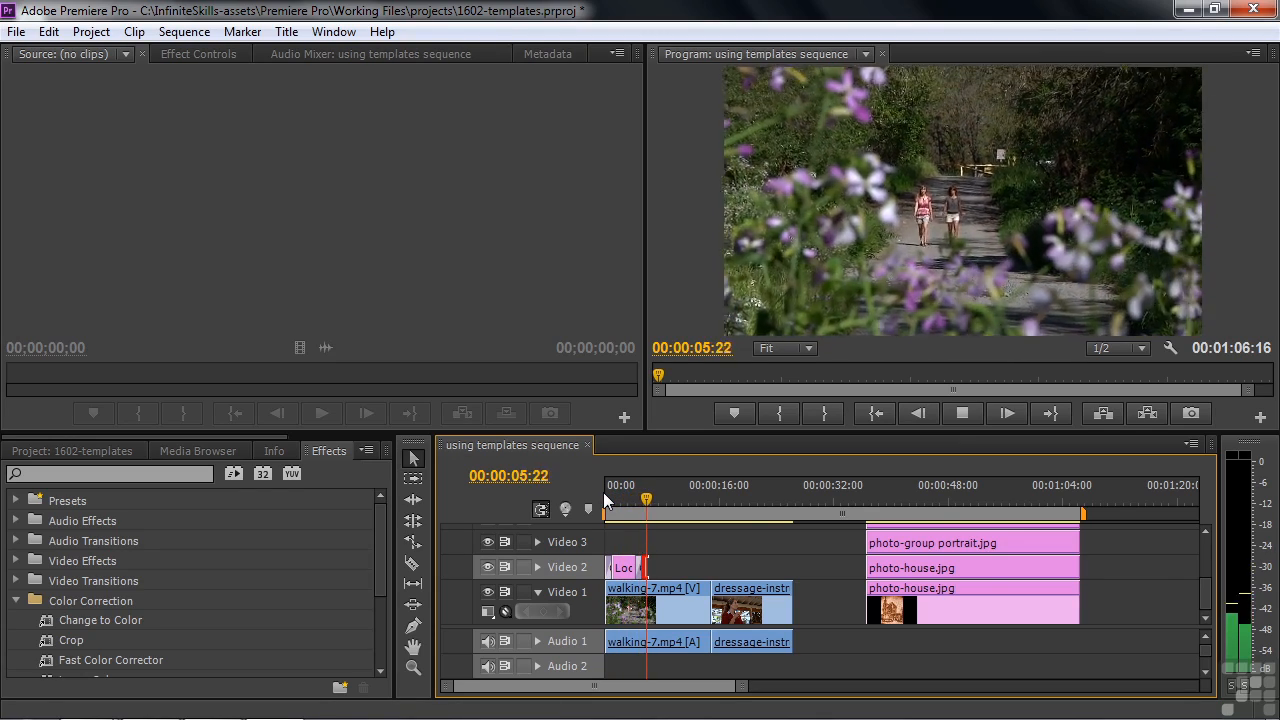
pyautogui.click(325, 670)
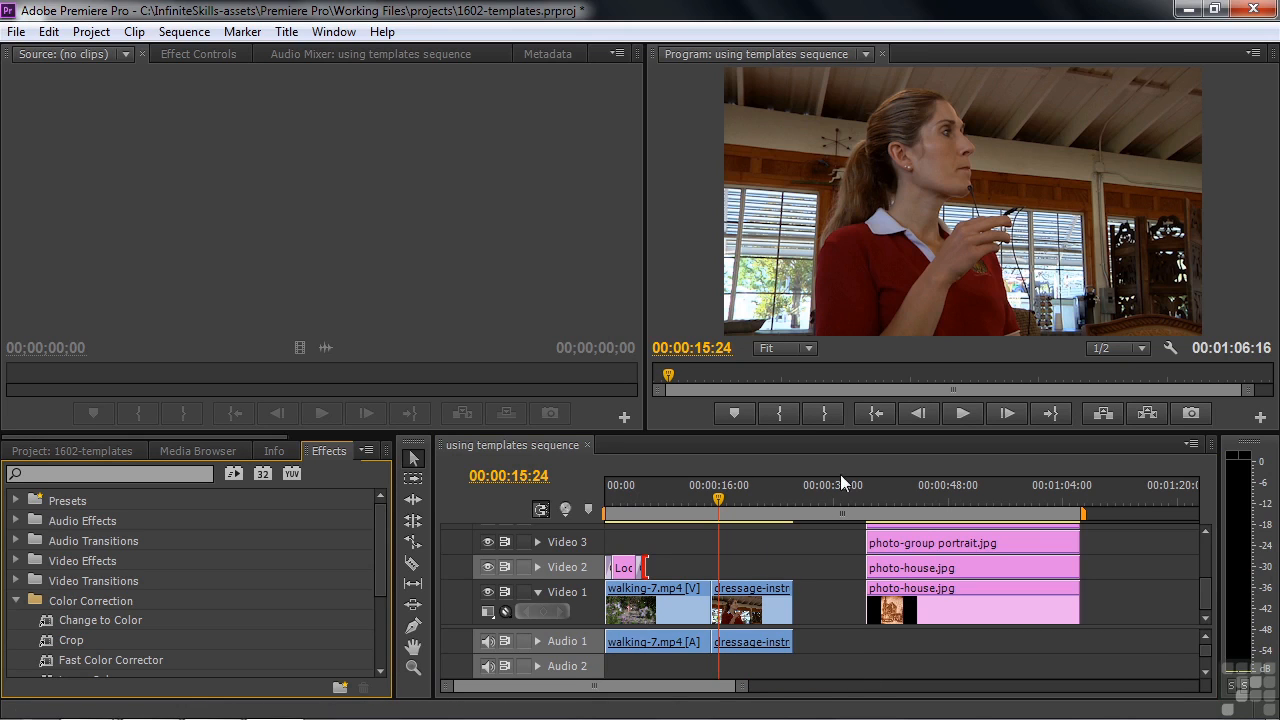
# Step: Create a new title named 'Individual super'
pyautogui.click(72, 451)
pyautogui.click(339, 689)
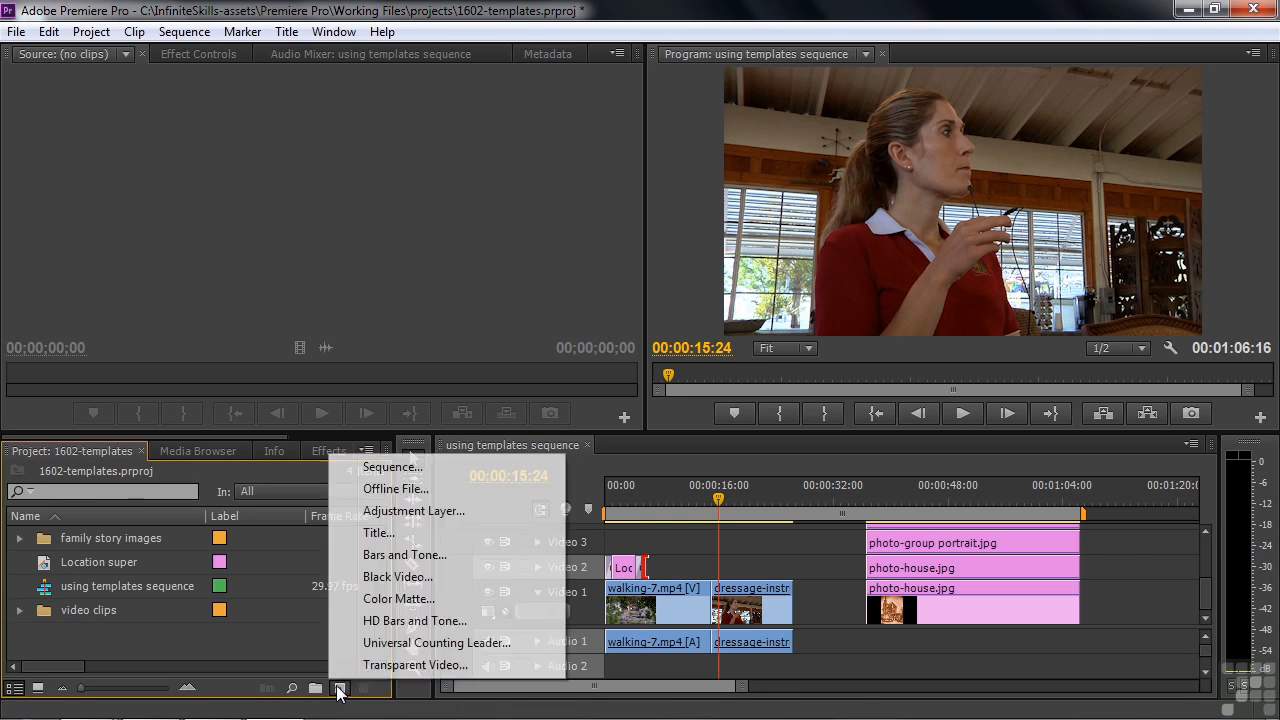
pyautogui.click(378, 532)
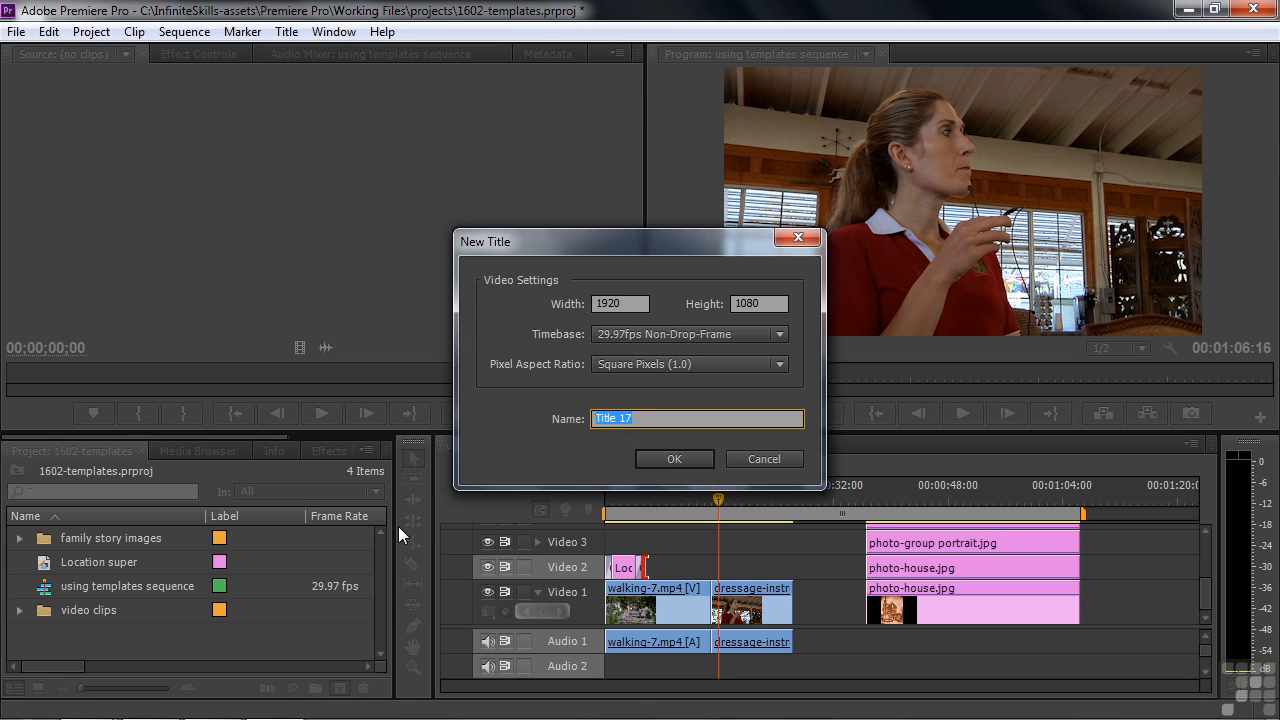
pyautogui.write('Individual super')
pyautogui.click(681, 455)
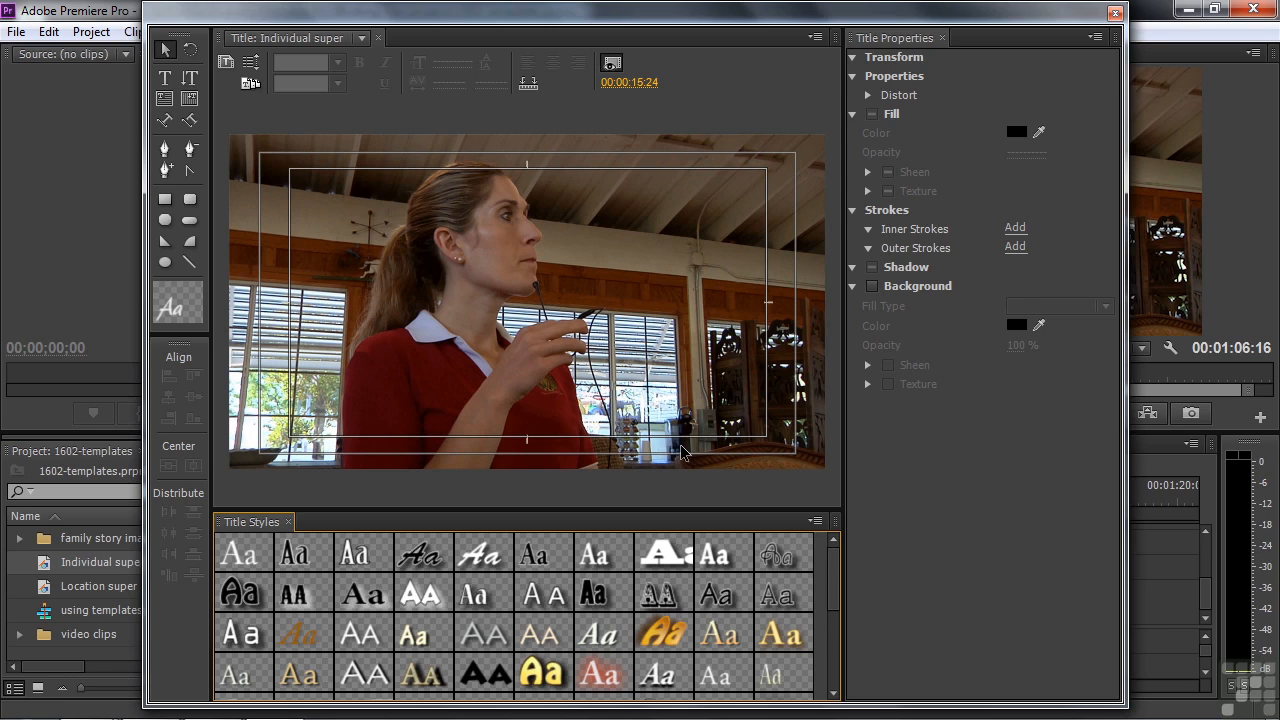
# Step: Browse the Lower Thirds templates and apply Lower Third 1107 to the title
pyautogui.click(250, 85)
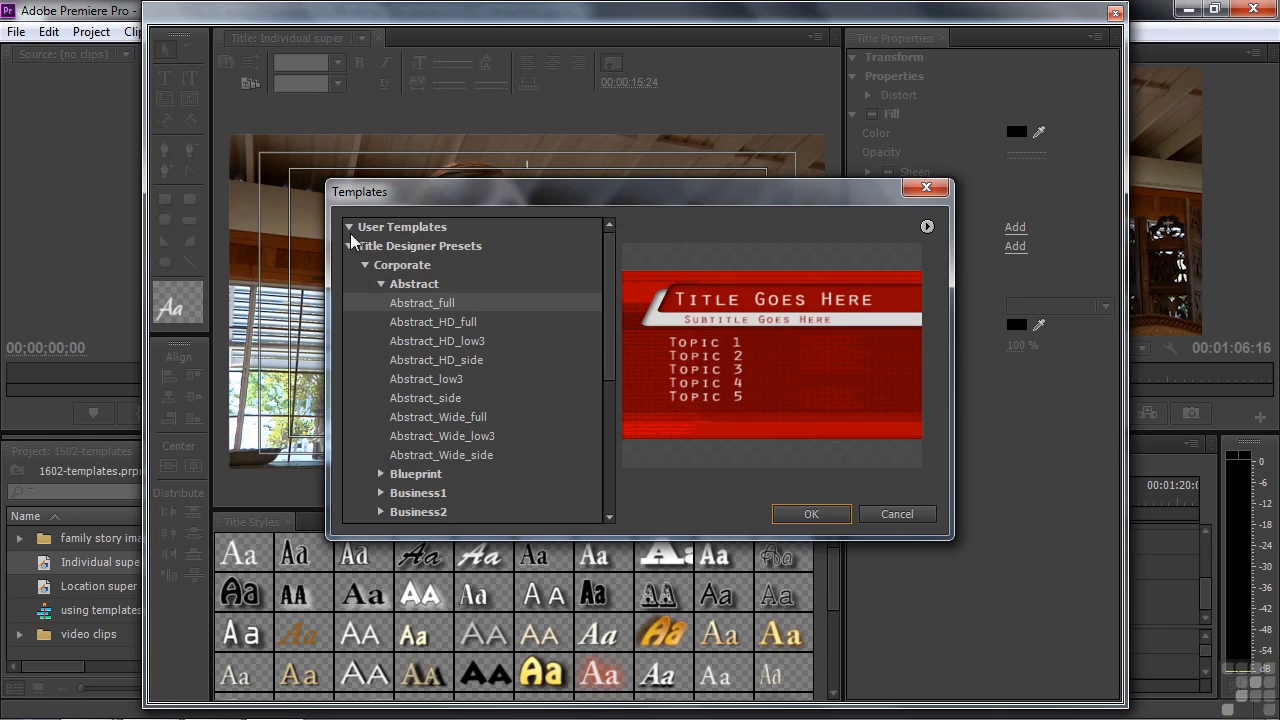
pyautogui.click(362, 264)
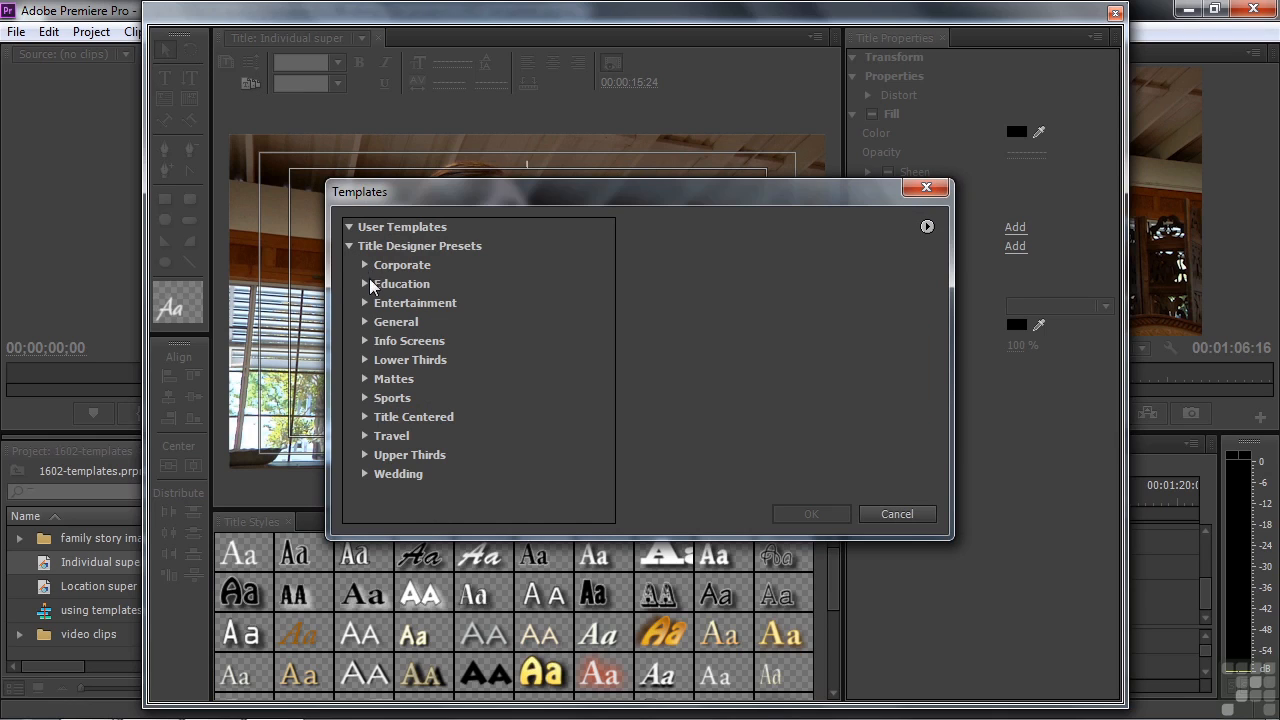
pyautogui.click(365, 359)
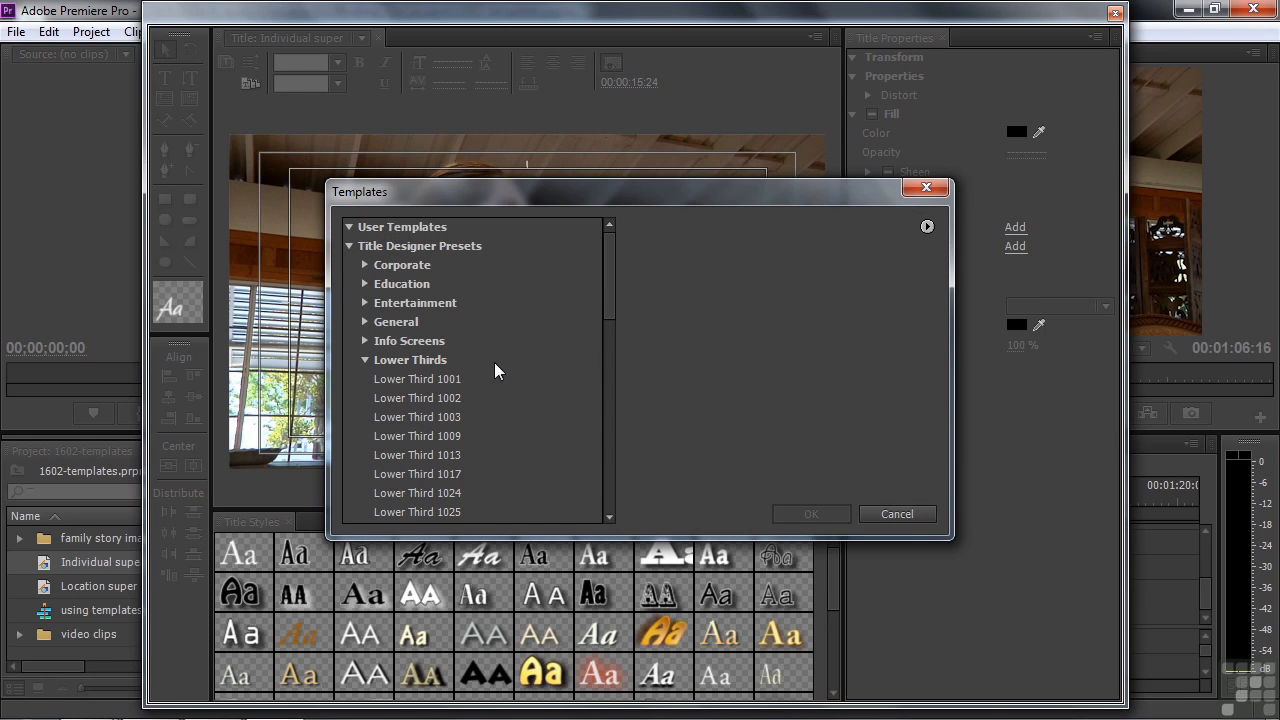
pyautogui.click(404, 379)
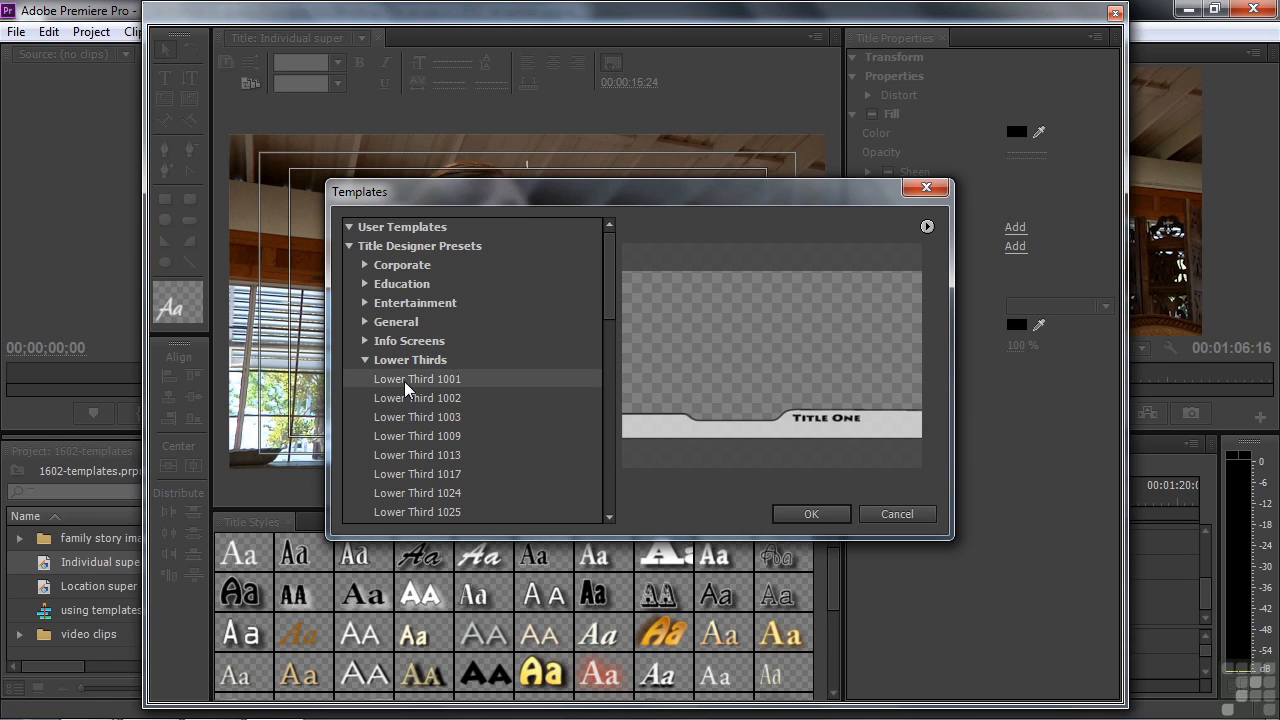
pyautogui.press('Down')
pyautogui.press('Down')
pyautogui.press('Down')
pyautogui.press('Down')
pyautogui.press('Down')
pyautogui.press('Down')
pyautogui.press('Down')
pyautogui.press('Down')
pyautogui.press('Down')
pyautogui.press('Down')
pyautogui.press('Down')
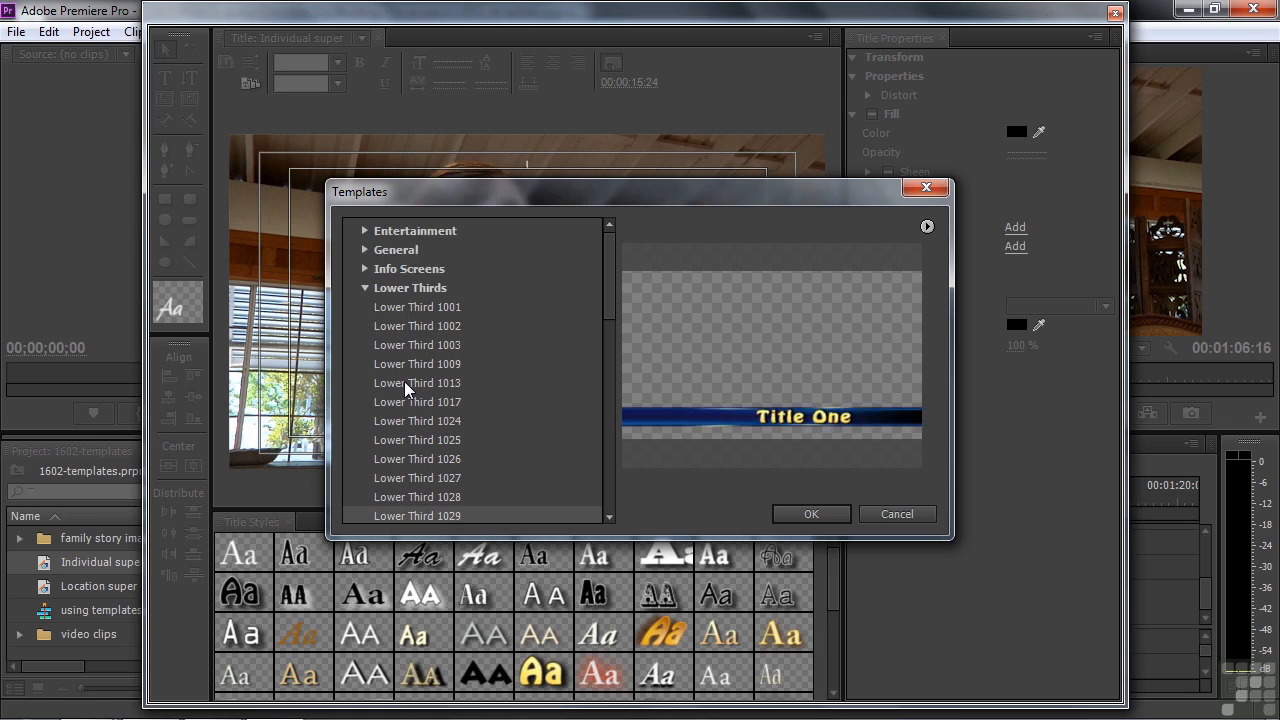
pyautogui.press('Down')
pyautogui.press('Down')
pyautogui.press('Down')
pyautogui.press('Down')
pyautogui.press('Down')
pyautogui.press('Down')
pyautogui.press('Down')
pyautogui.press('Down')
pyautogui.press('Down')
pyautogui.press('Down')
pyautogui.press('Down')
pyautogui.press('Down')
pyautogui.press('Down')
pyautogui.press('Down')
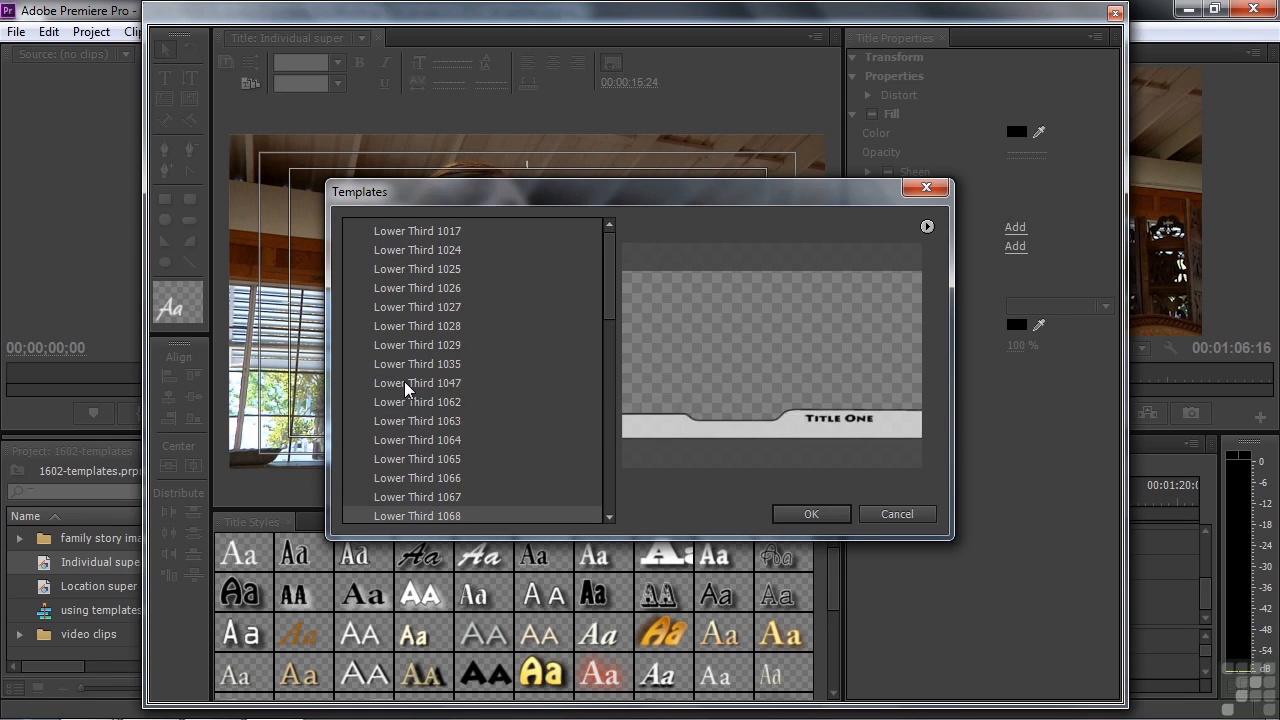
pyautogui.press('Down')
pyautogui.press('Down')
pyautogui.press('Down')
pyautogui.press('Down')
pyautogui.press('Down')
pyautogui.press('Down')
pyautogui.press('Down')
pyautogui.press('Down')
pyautogui.press('Down')
pyautogui.press('Down')
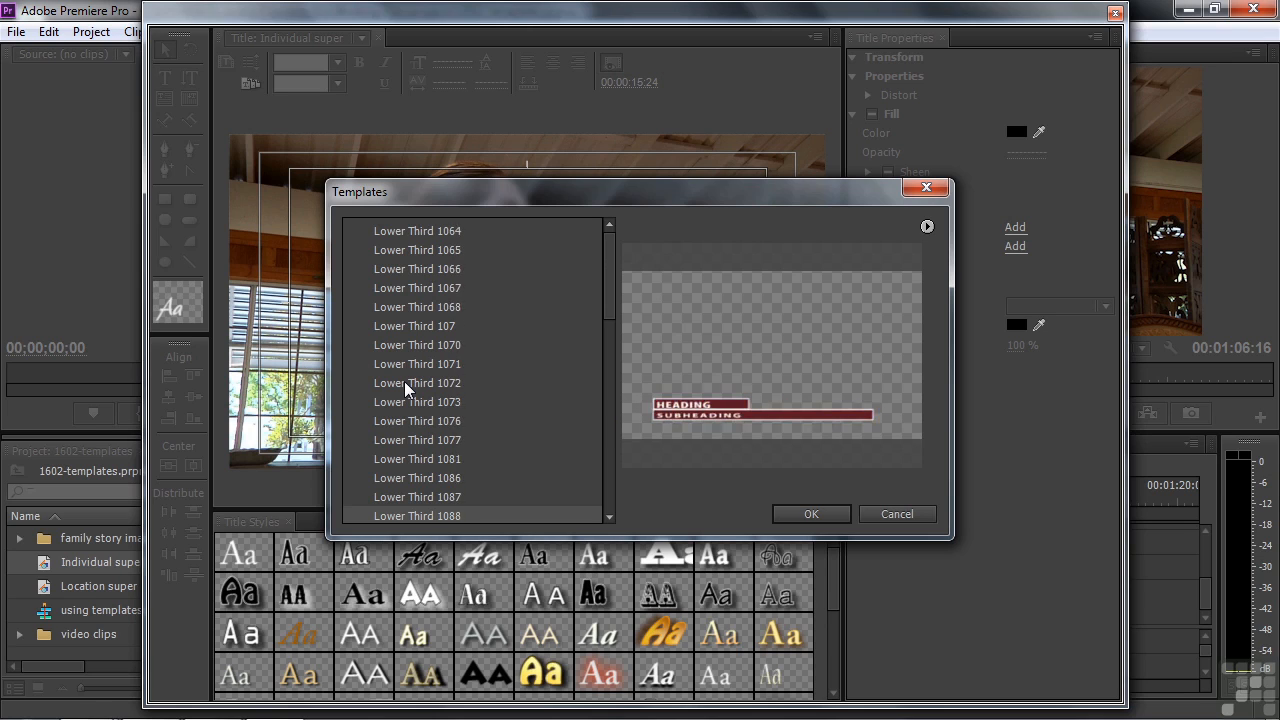
pyautogui.press('Up')
pyautogui.press('Up')
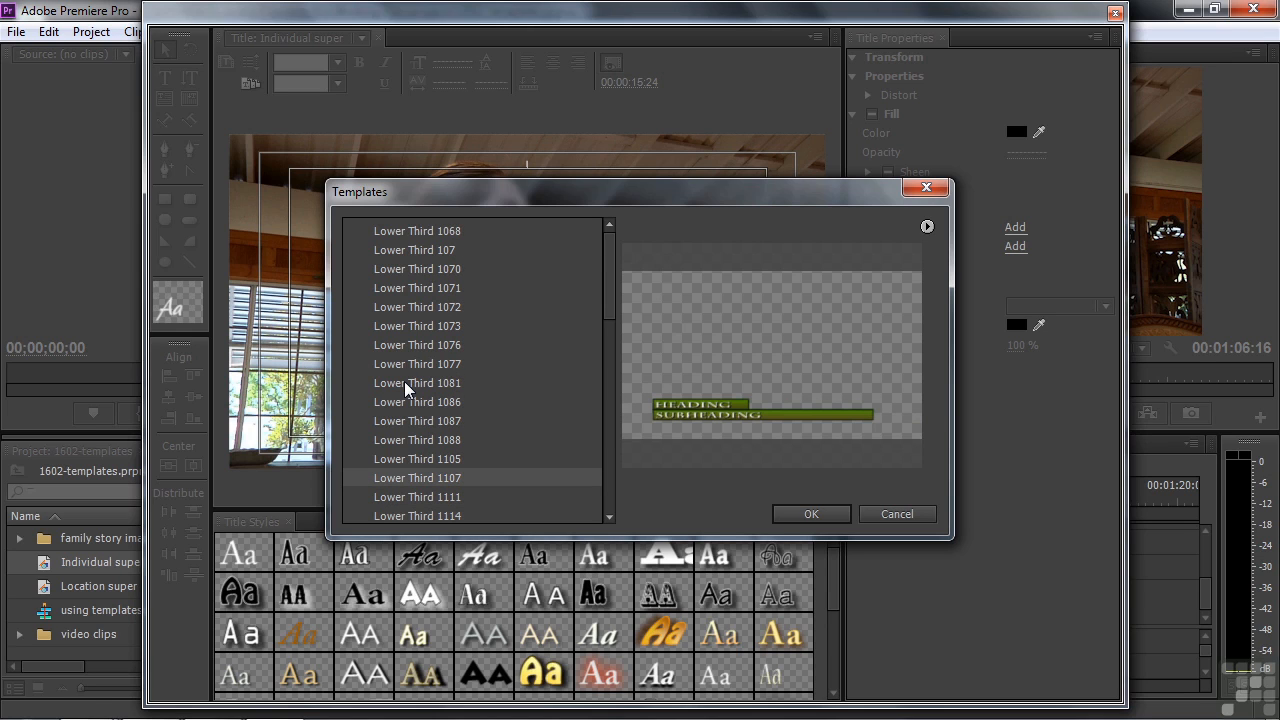
pyautogui.click(812, 510)
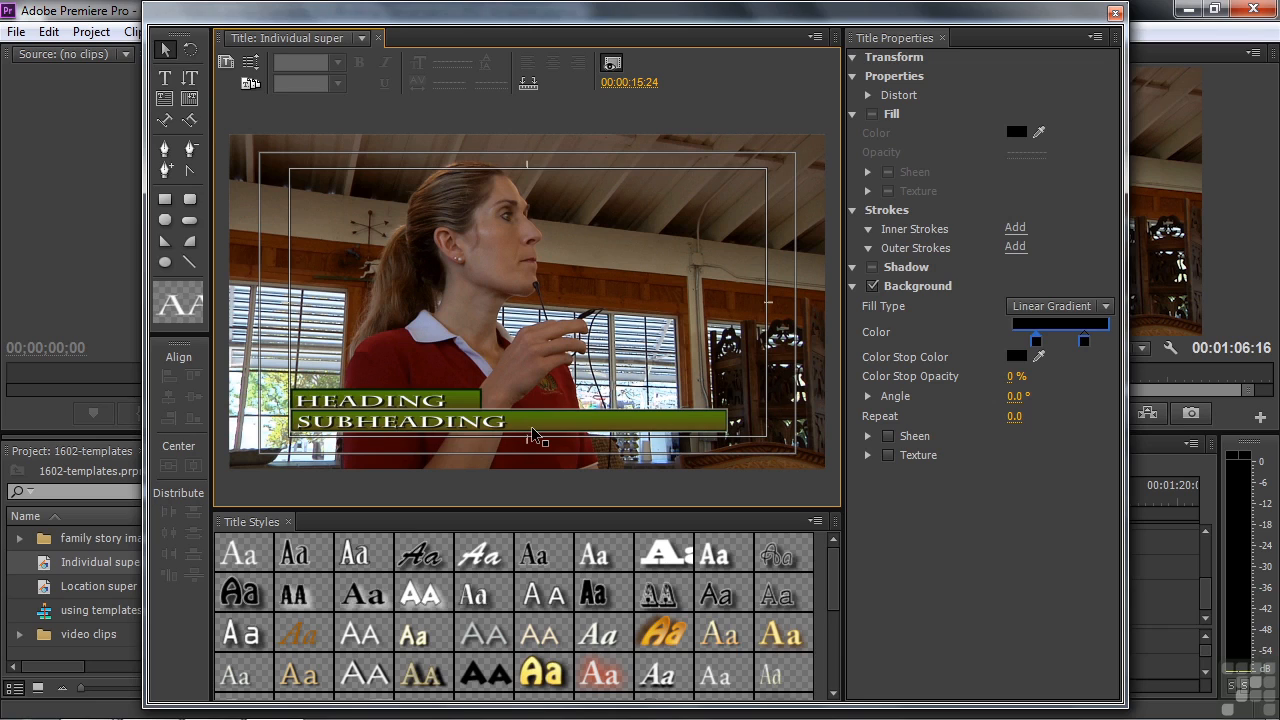
# Step: Replace the HEADING placeholder with the instructor's full name
pyautogui.click(362, 428)
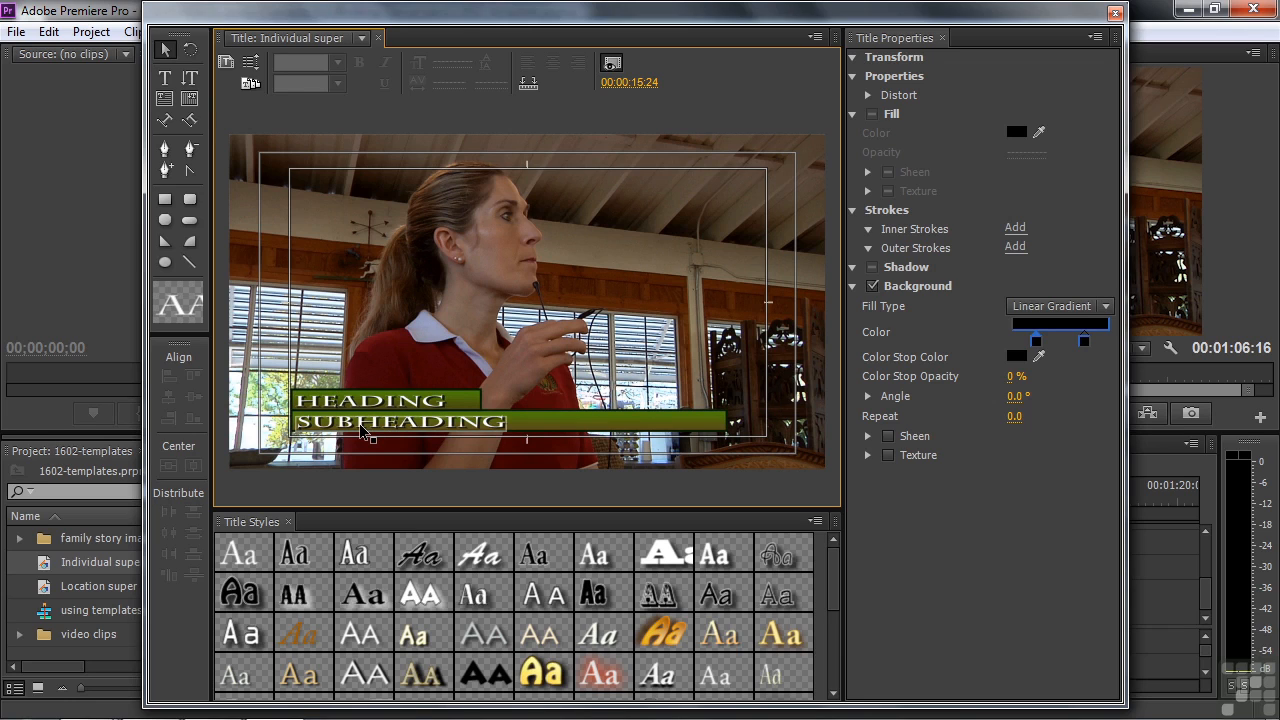
pyautogui.click(270, 327)
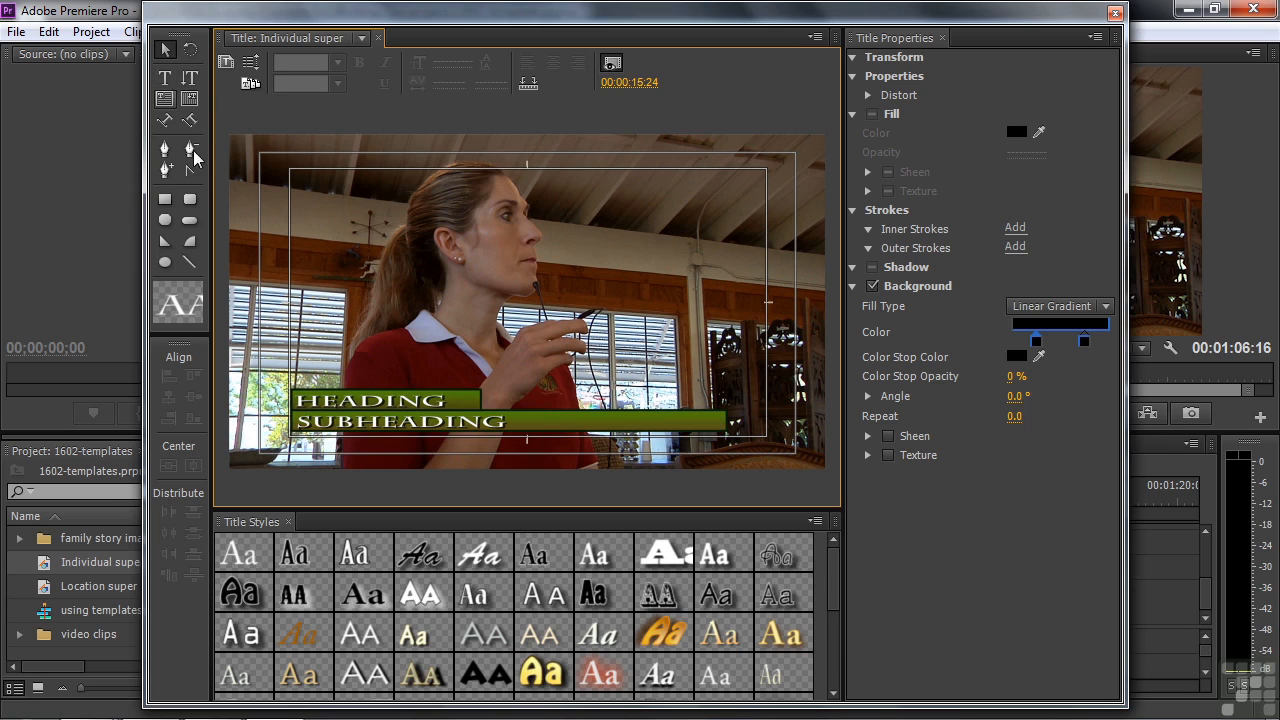
pyautogui.click(330, 405)
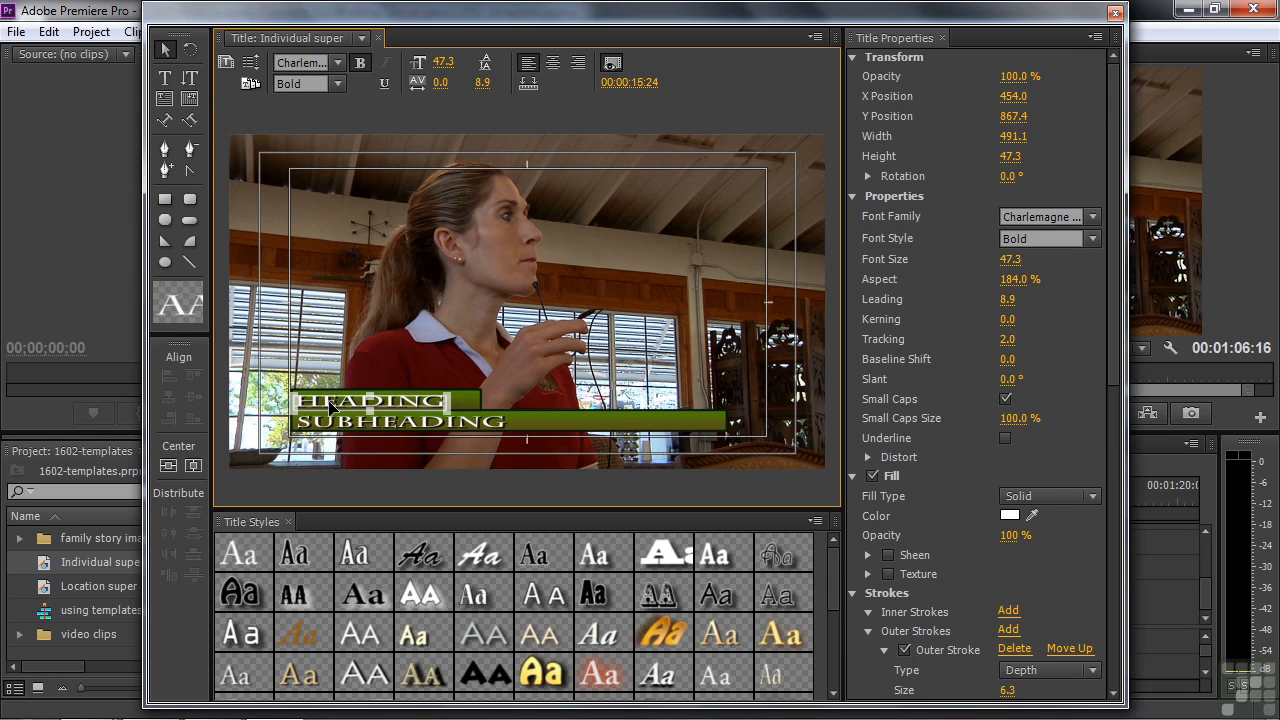
pyautogui.doubleClick(330, 405)
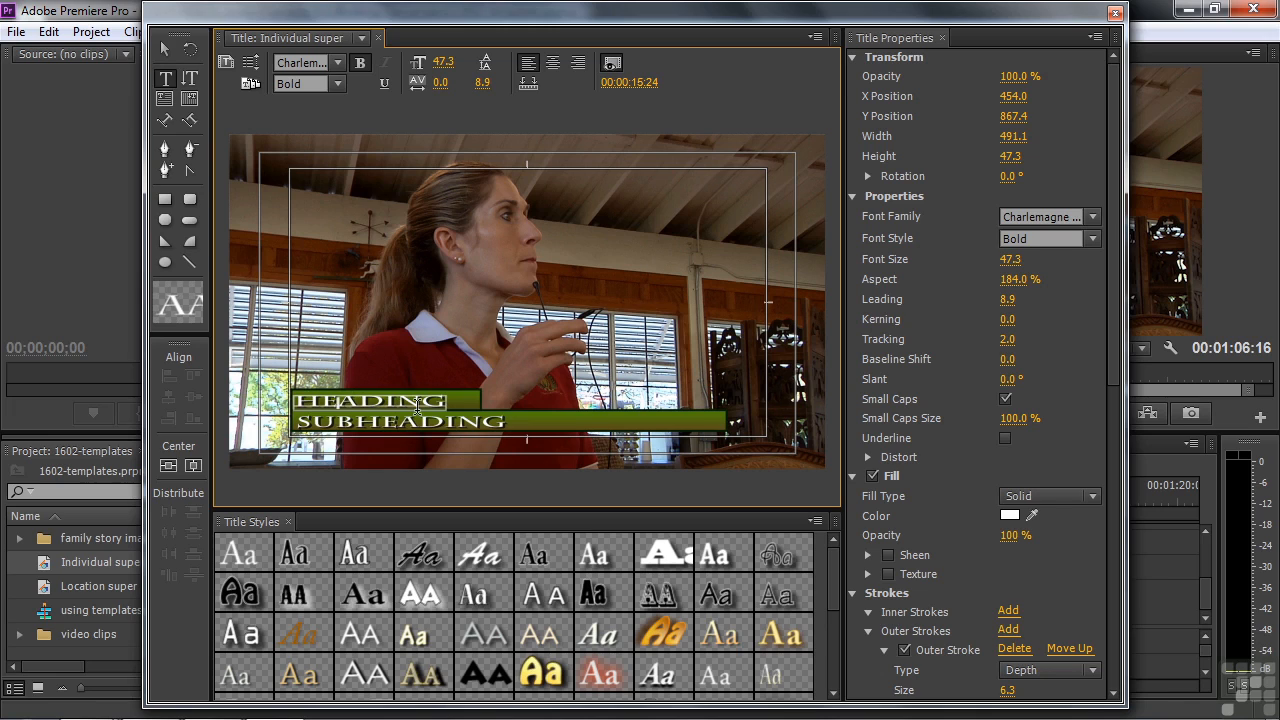
pyautogui.moveTo(294, 403); pyautogui.dragTo(430, 398)
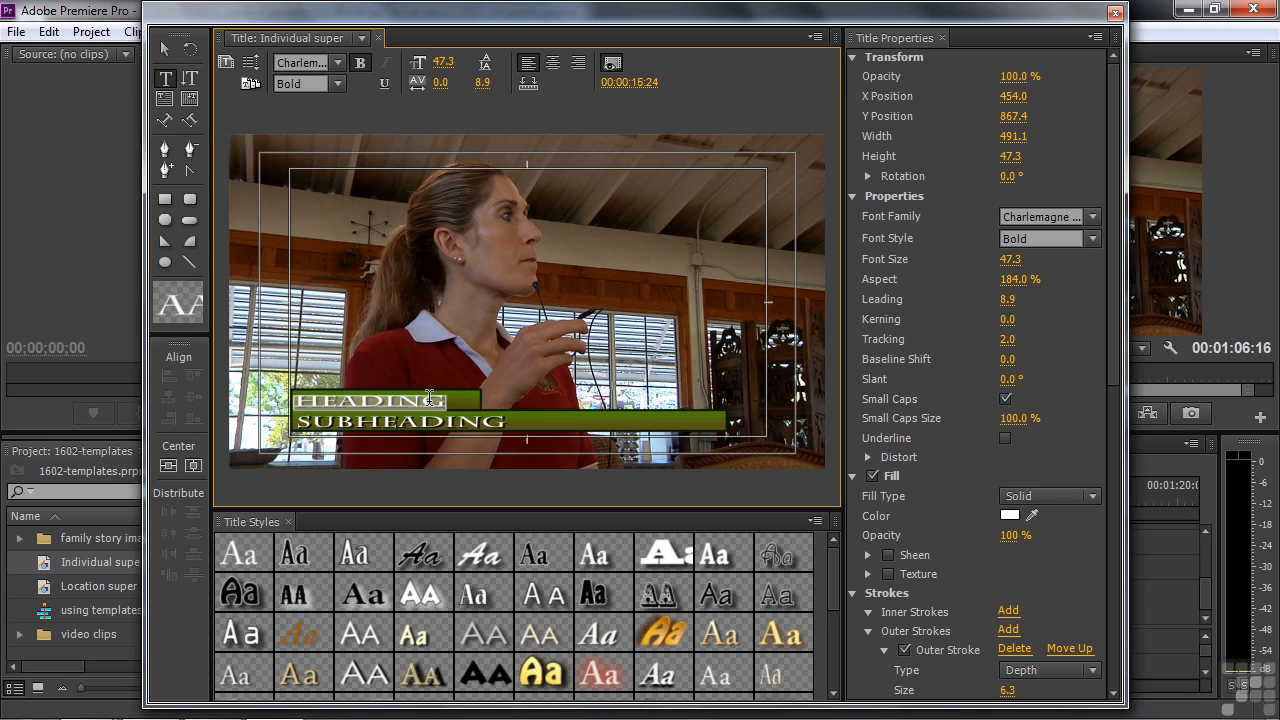
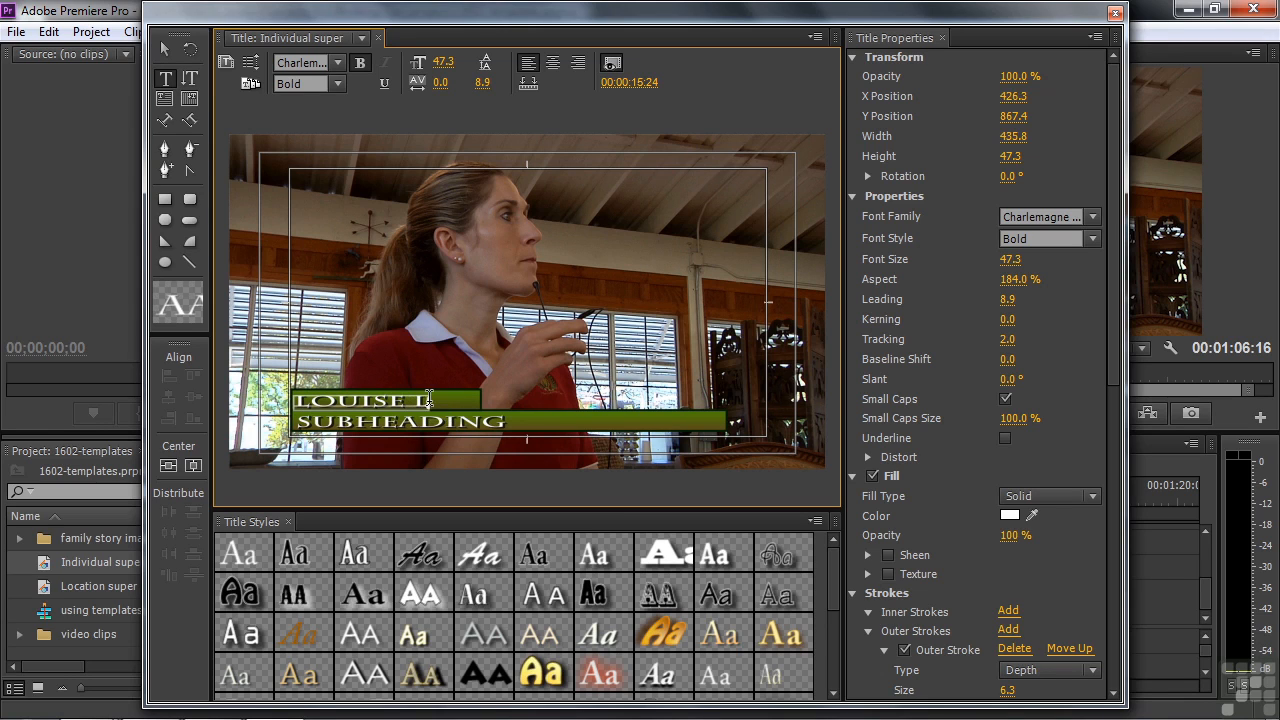
# Step: Replace the SUBHEADING placeholder with 'INSTRUCTOR'
pyautogui.click(345, 415)
pyautogui.doubleClick(320, 419)
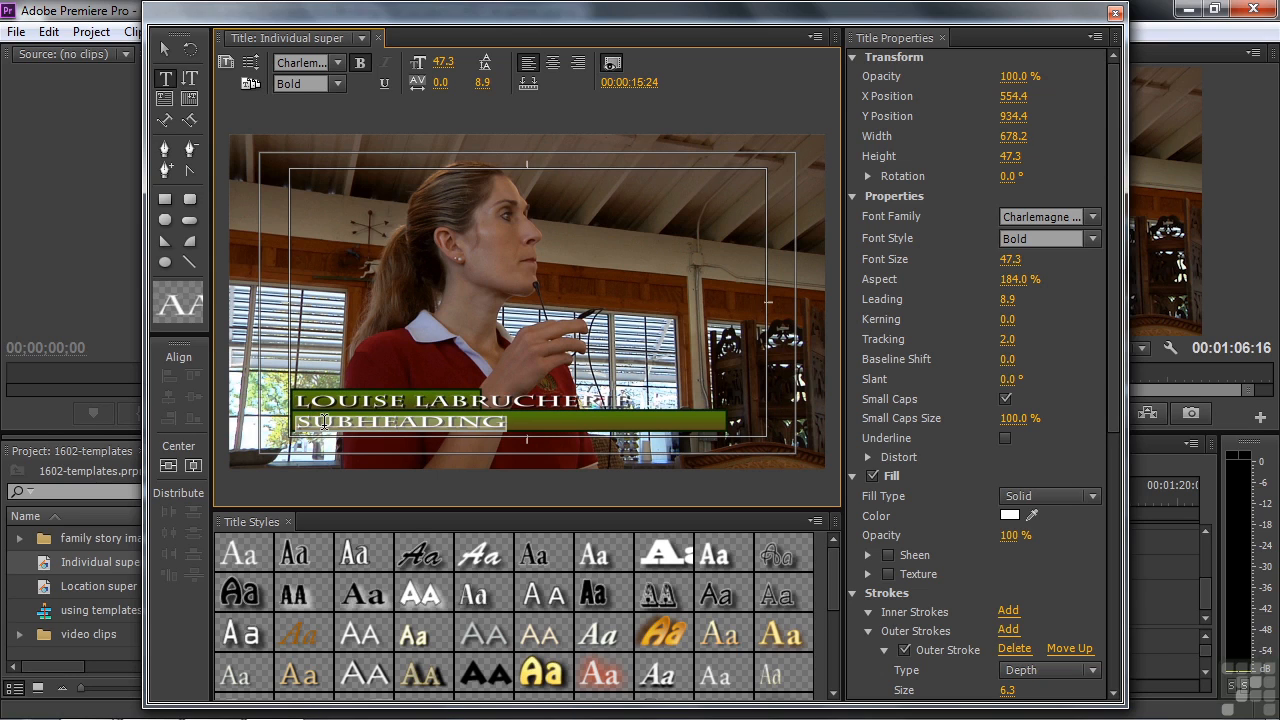
pyautogui.write('INSTRUCTOR')
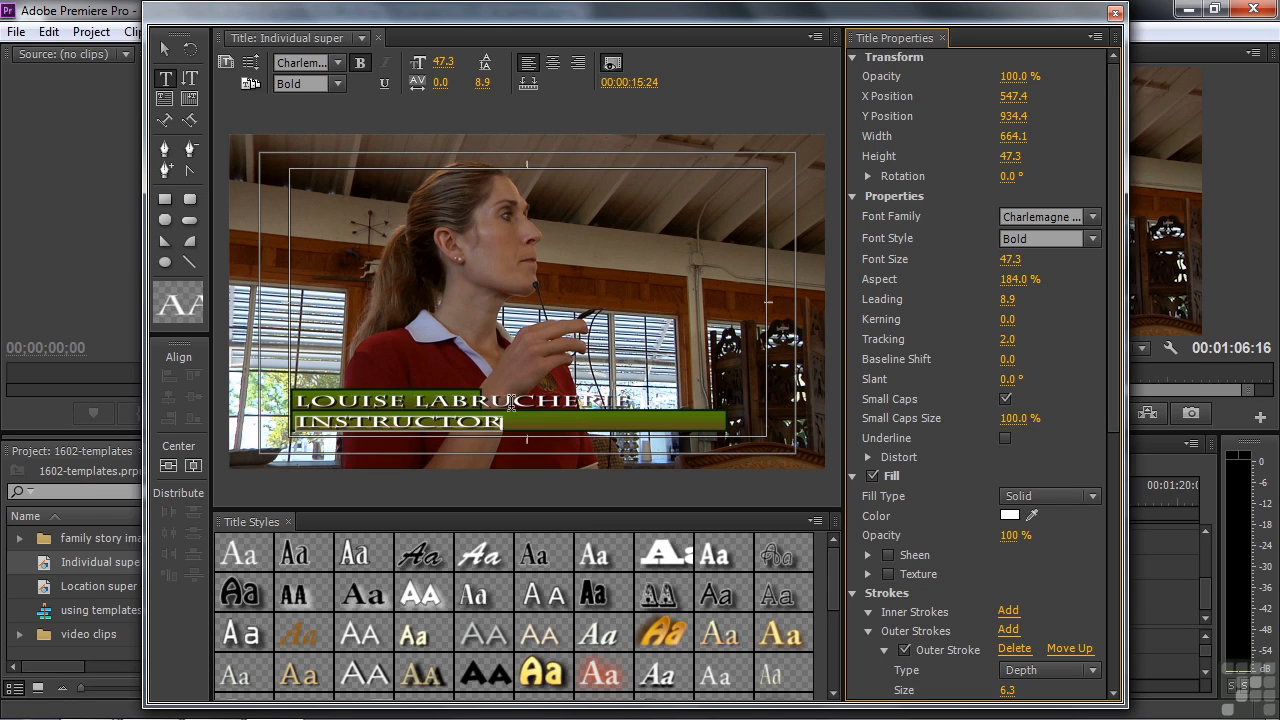
pyautogui.click(164, 44)
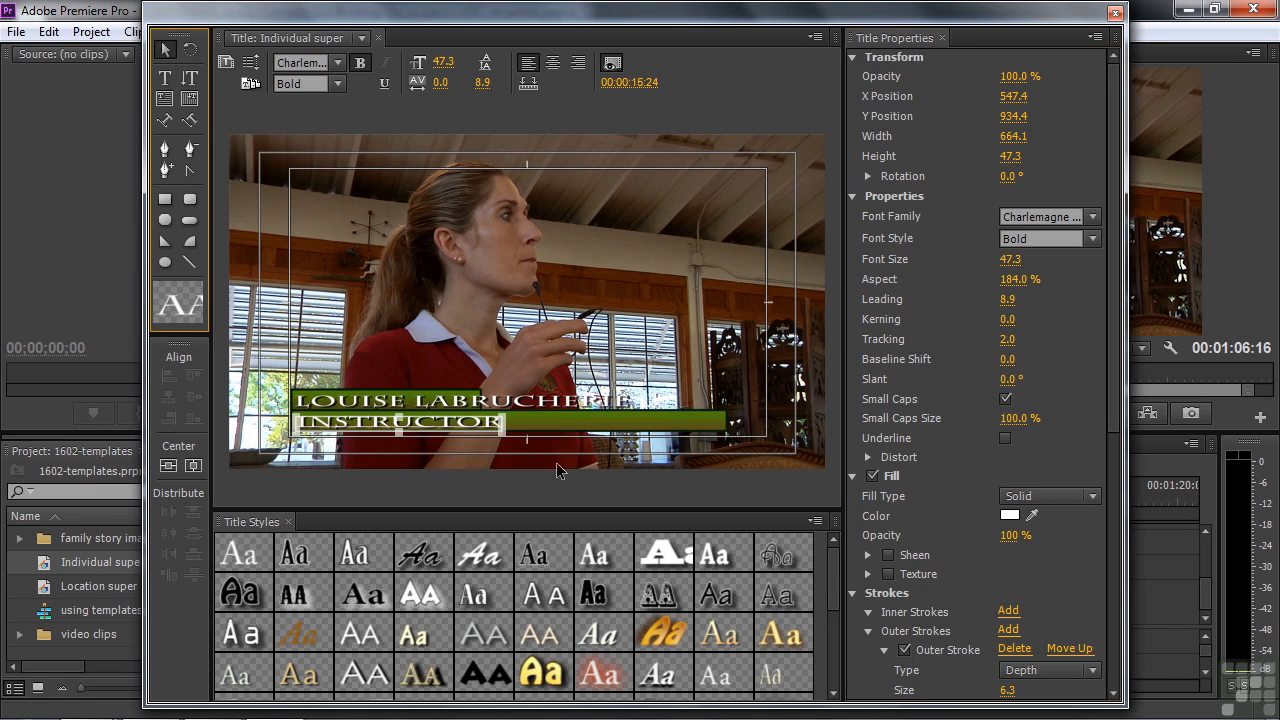
# Step: Make the lower green bar taller and narrow it to fit INSTRUCTOR
pyautogui.click(555, 426)
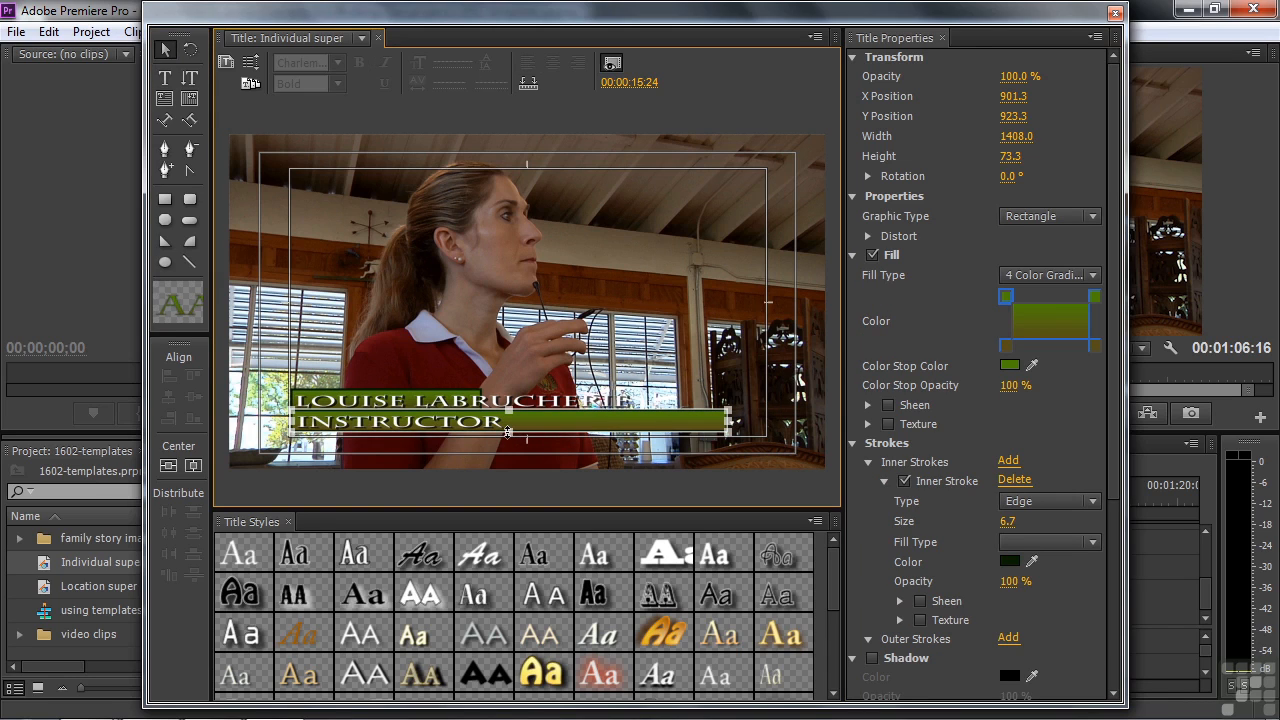
pyautogui.moveTo(508, 432); pyautogui.dragTo(508, 444)
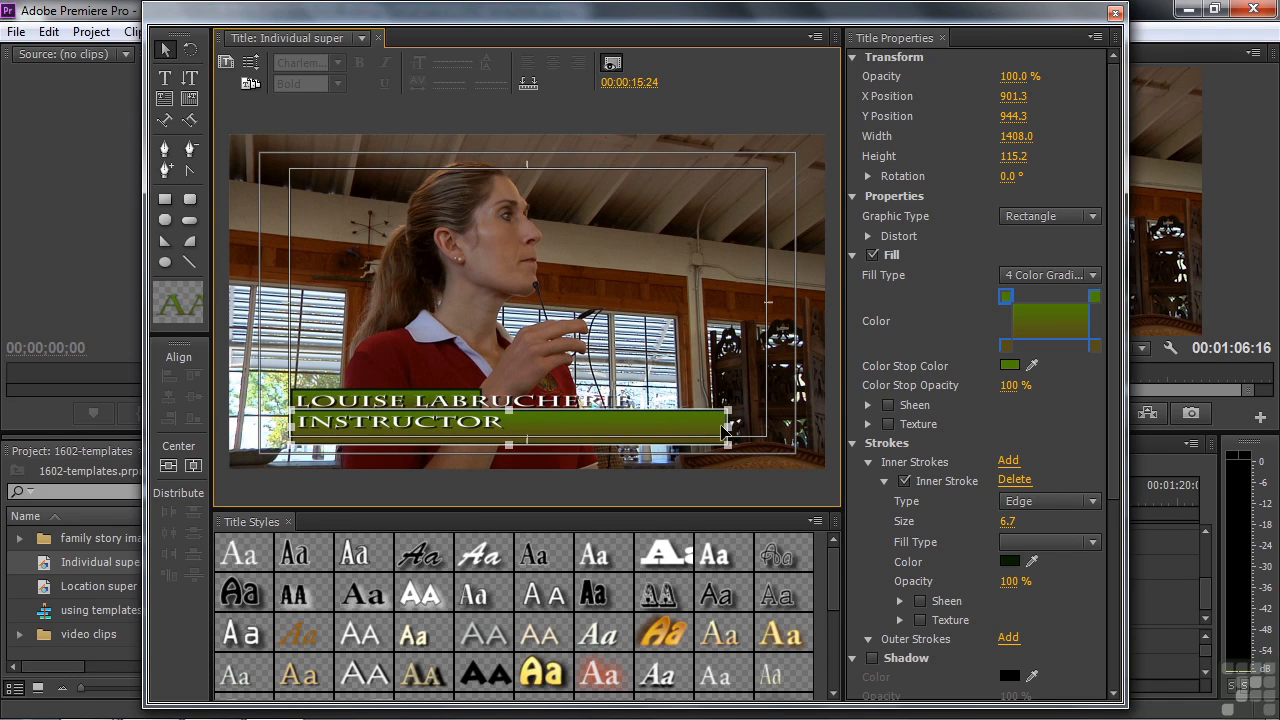
pyautogui.moveTo(727, 427); pyautogui.dragTo(515, 430)
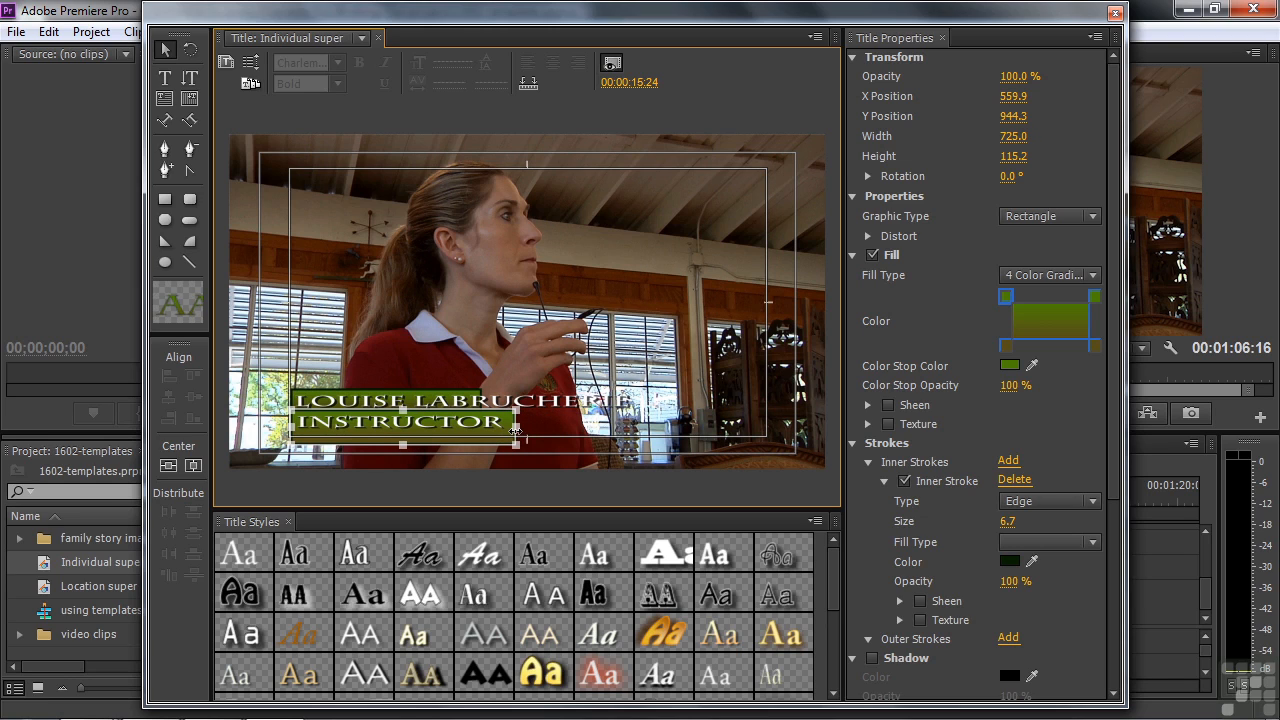
# Step: Widen and heighten the upper bar behind the name, undoing an accidental text stretch
pyautogui.click(413, 397)
pyautogui.moveTo(482, 400); pyautogui.dragTo(646, 410)
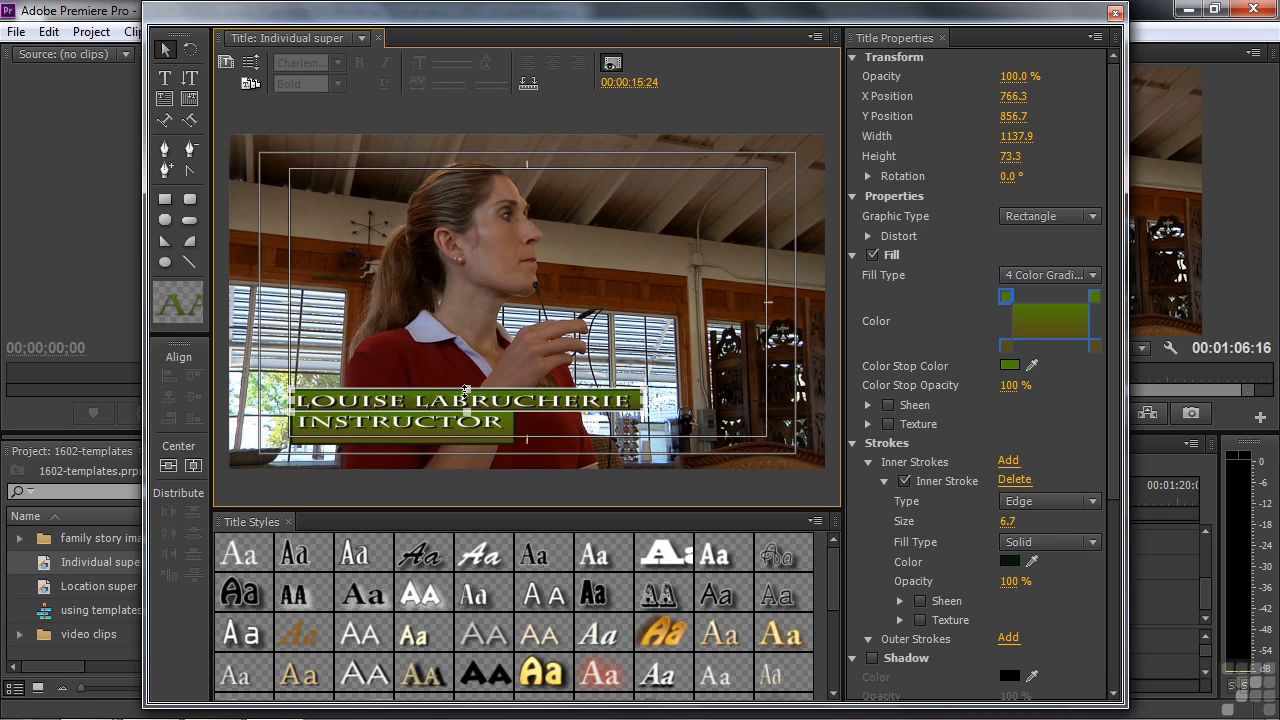
pyautogui.moveTo(466, 389); pyautogui.dragTo(467, 381)
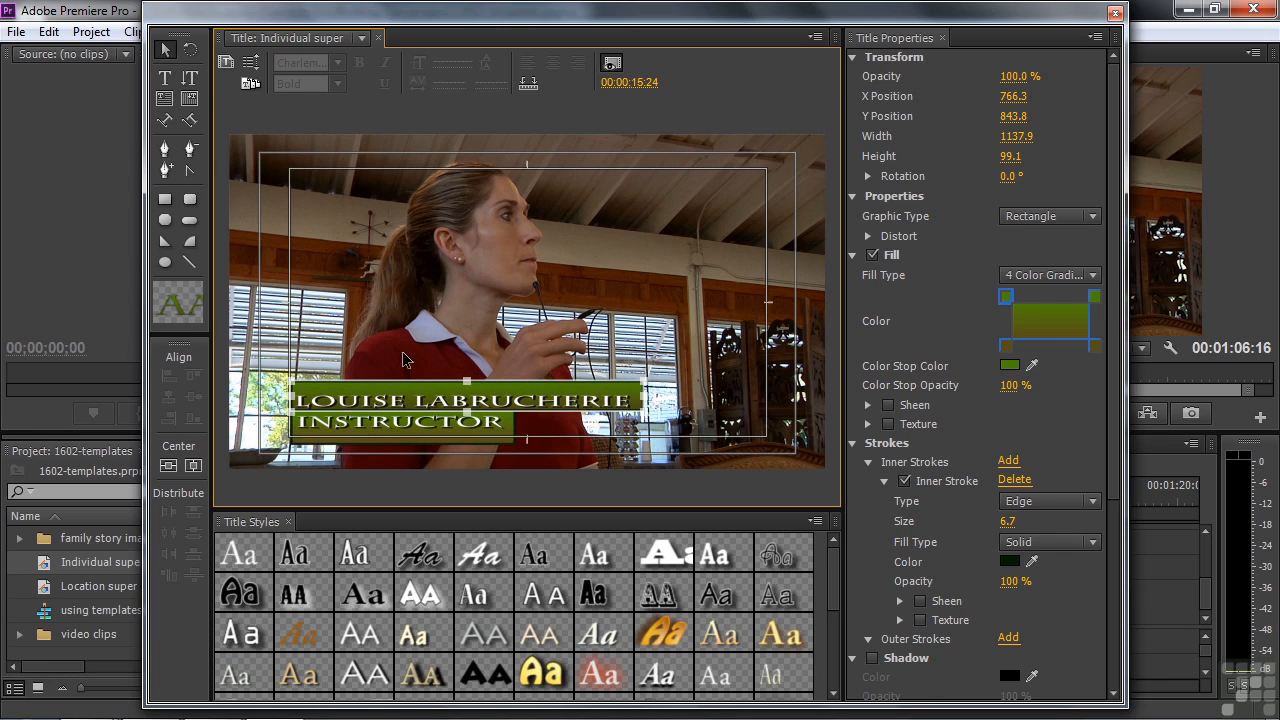
pyautogui.click(400, 402)
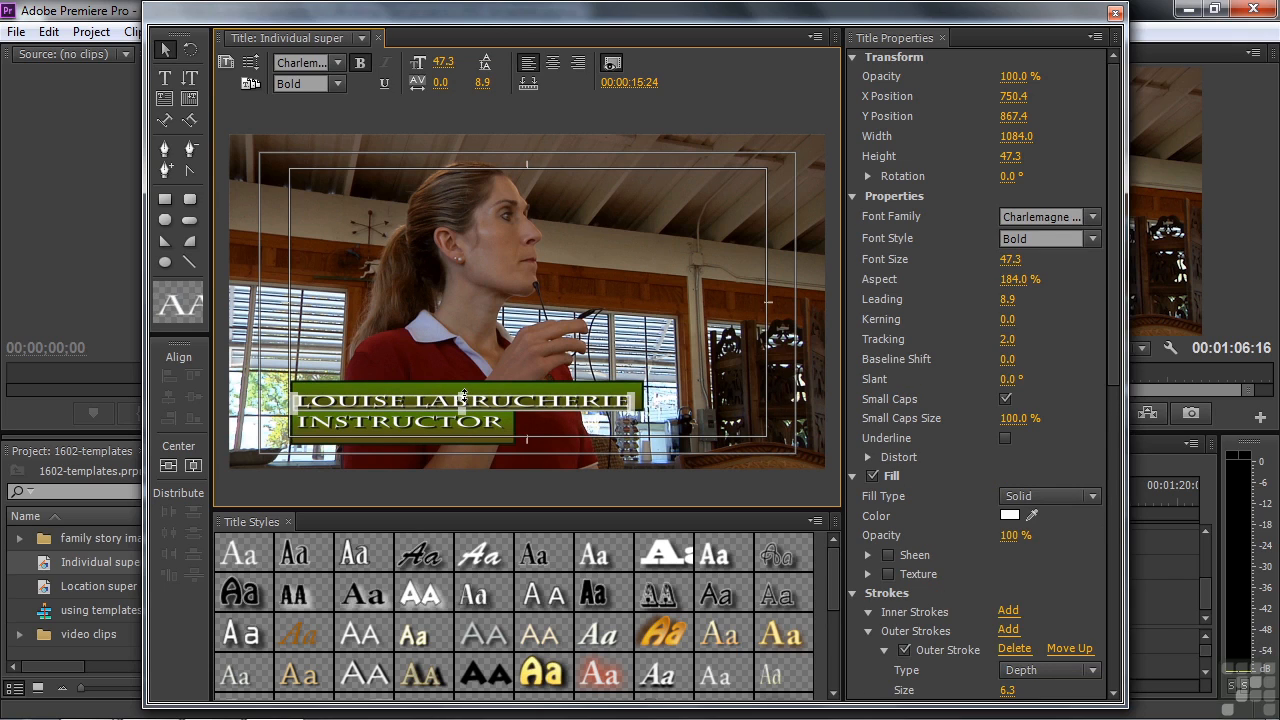
pyautogui.moveTo(463, 397); pyautogui.dragTo(466, 388)
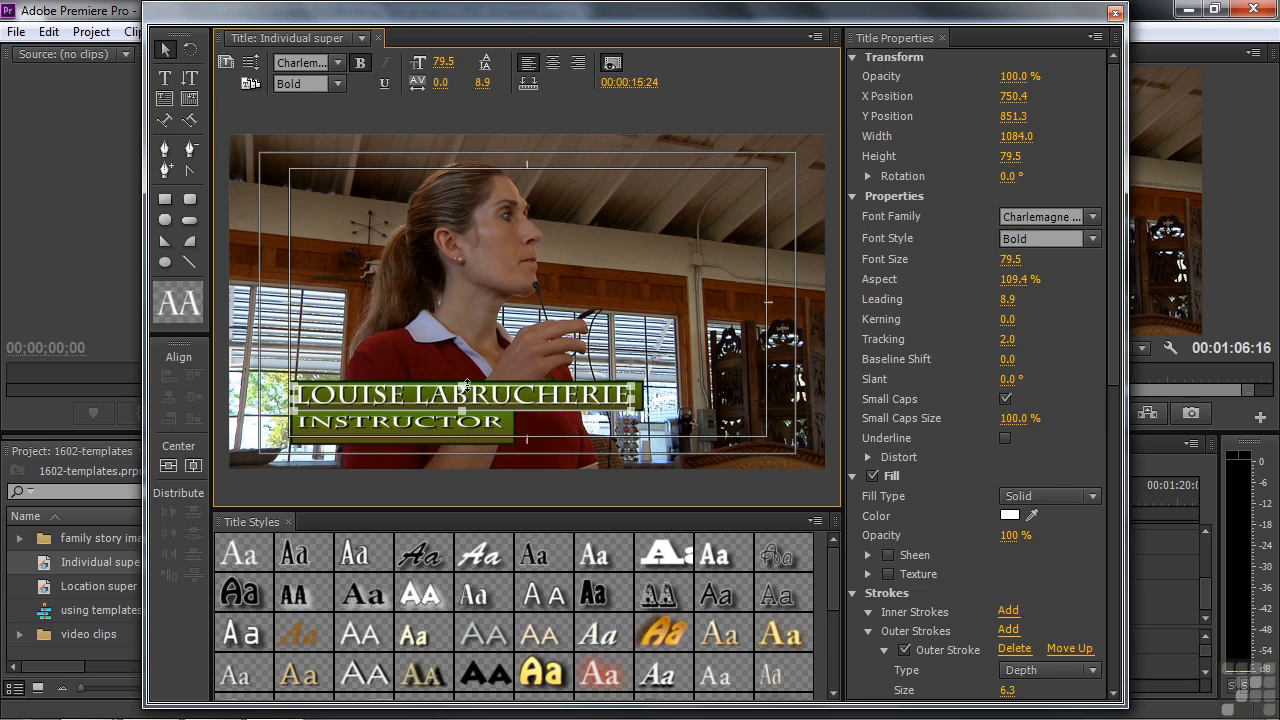
pyautogui.hotkey('ctrl', 'z')
pyautogui.click(409, 432)
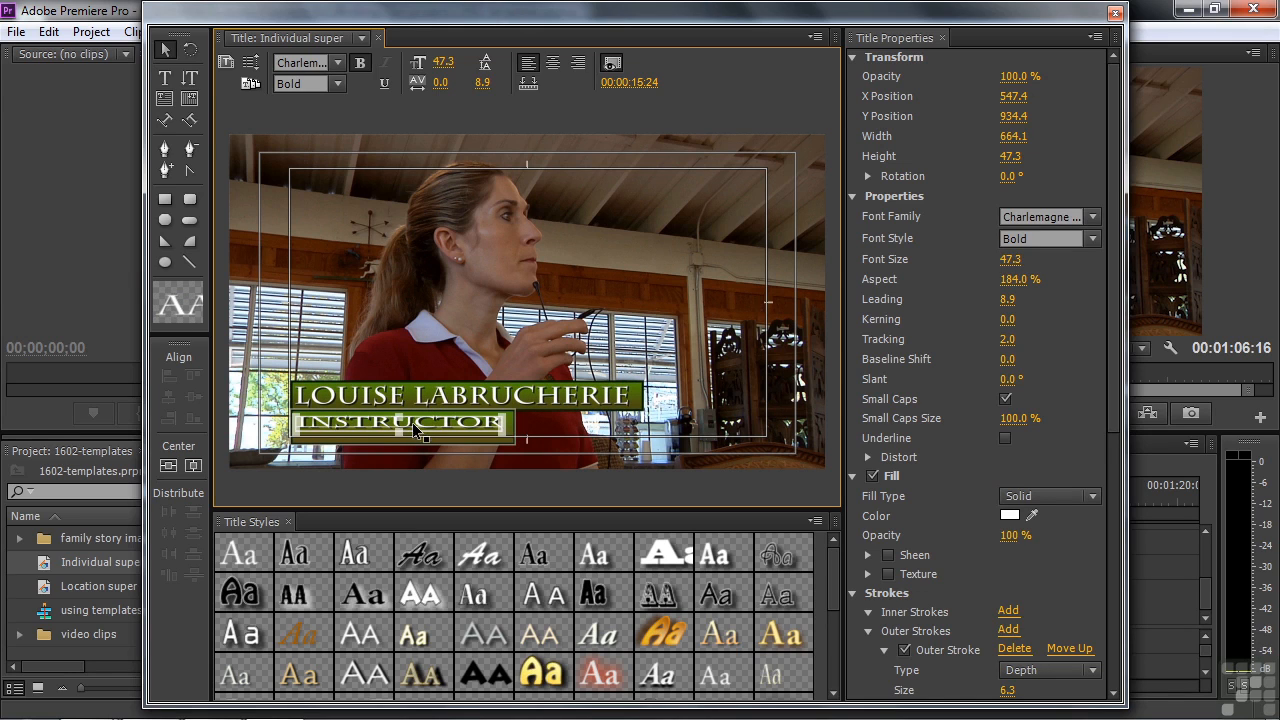
pyautogui.click(413, 432)
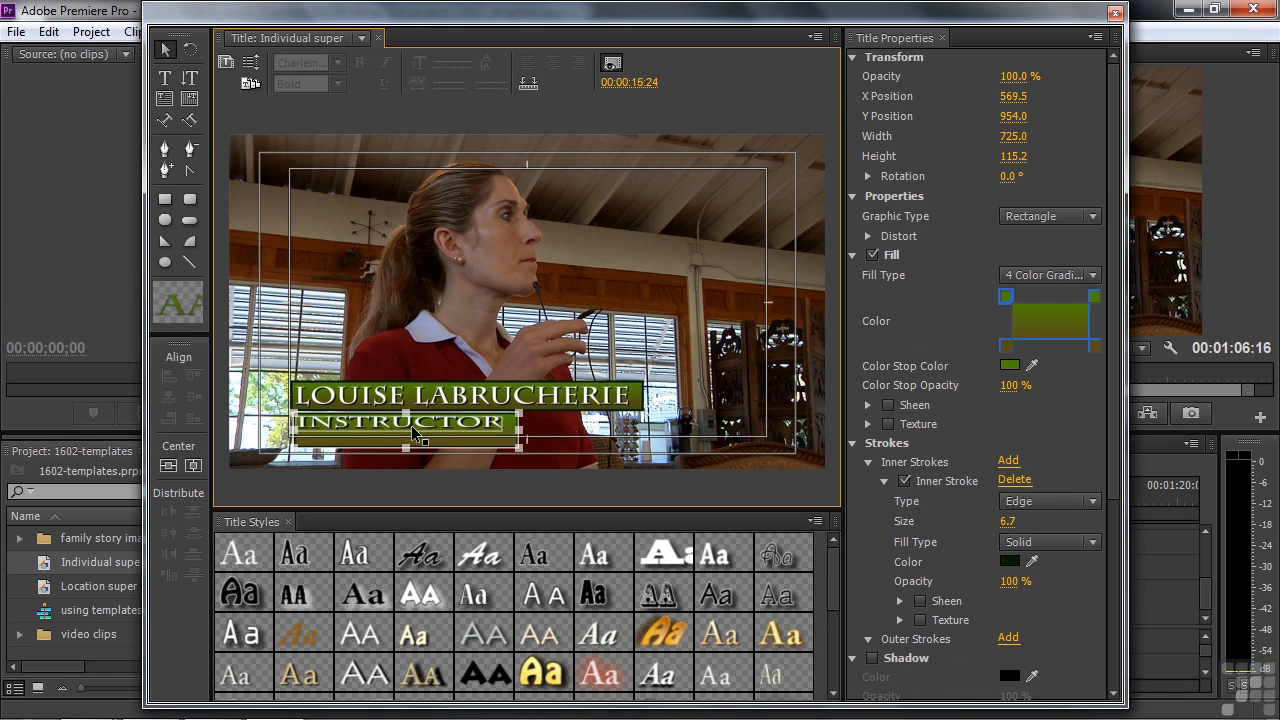
pyautogui.click(422, 431)
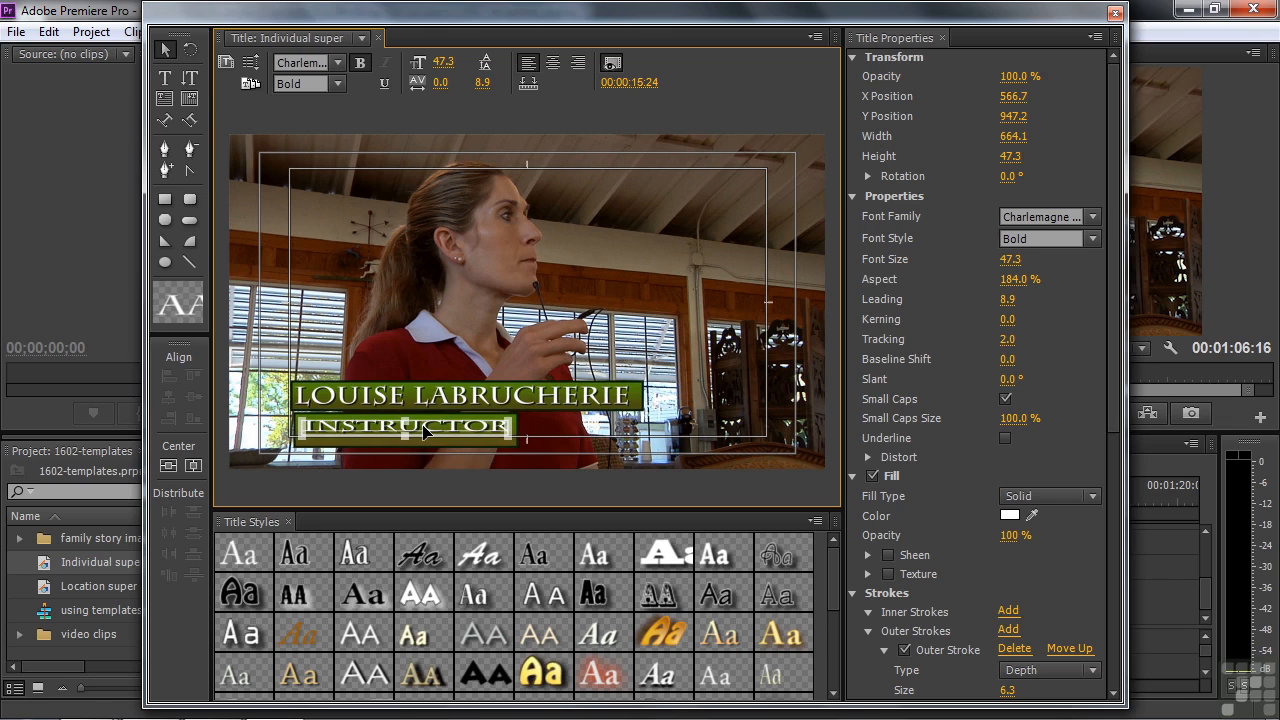
pyautogui.click(570, 433)
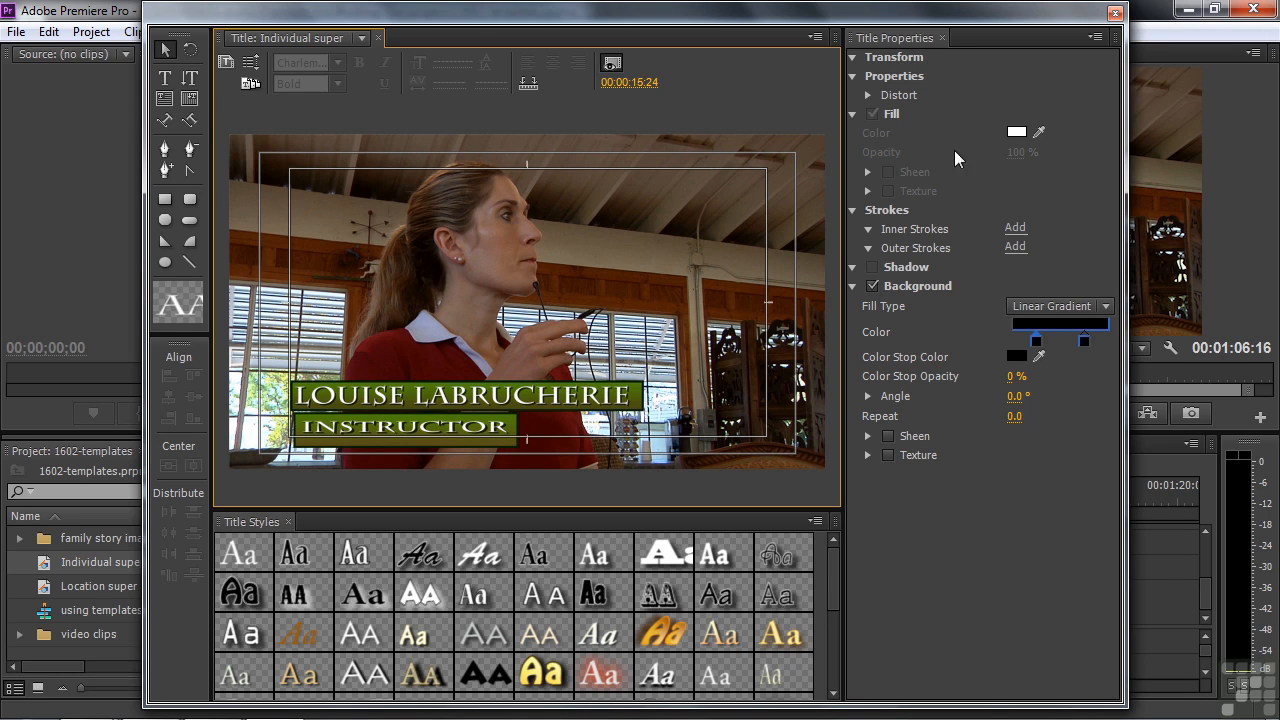
# Step: Close the Titler and place Individual super on Video 2 over the instructor clip
pyautogui.click(1115, 13)
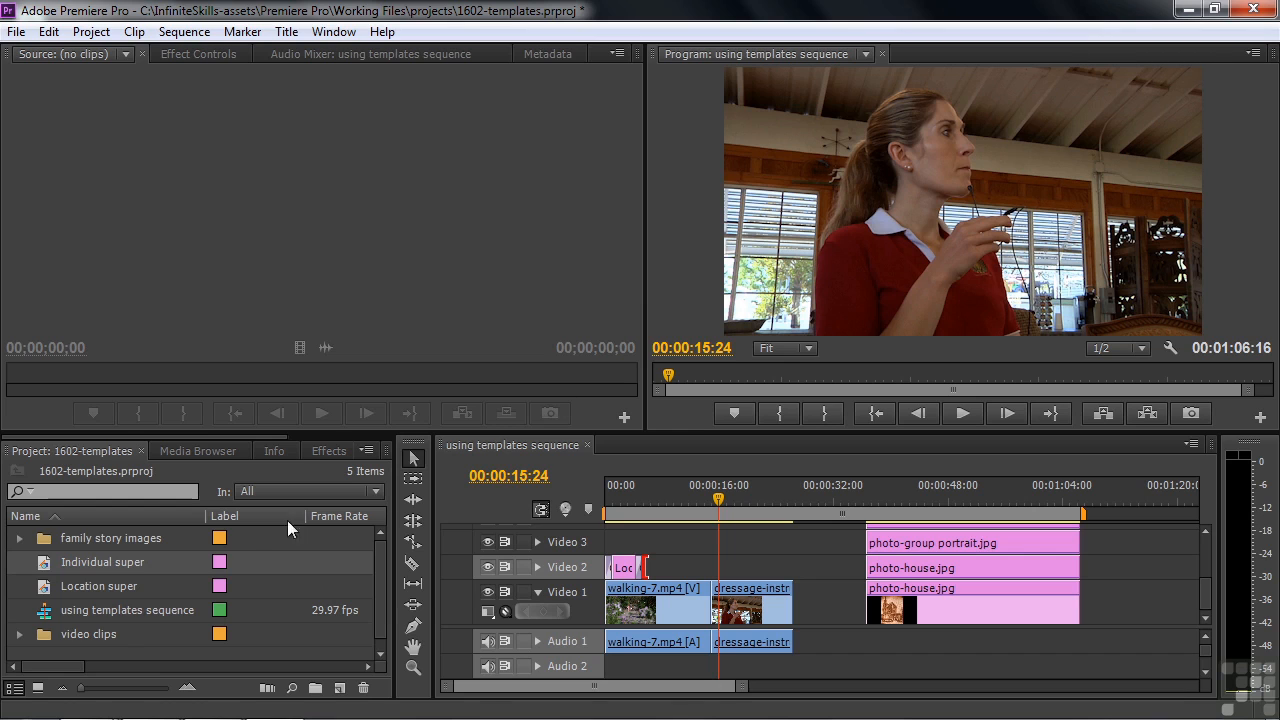
pyautogui.moveTo(43, 561); pyautogui.dragTo(716, 572)
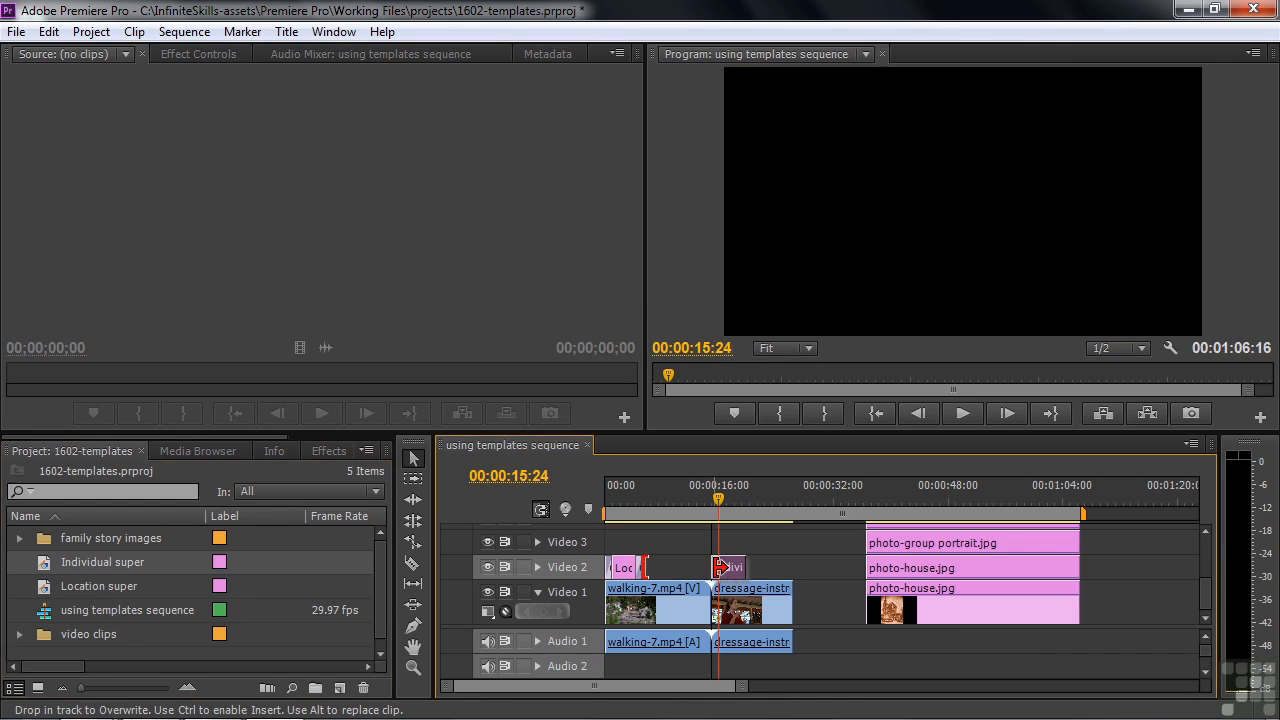
pyautogui.click(713, 492)
pyautogui.click(722, 570)
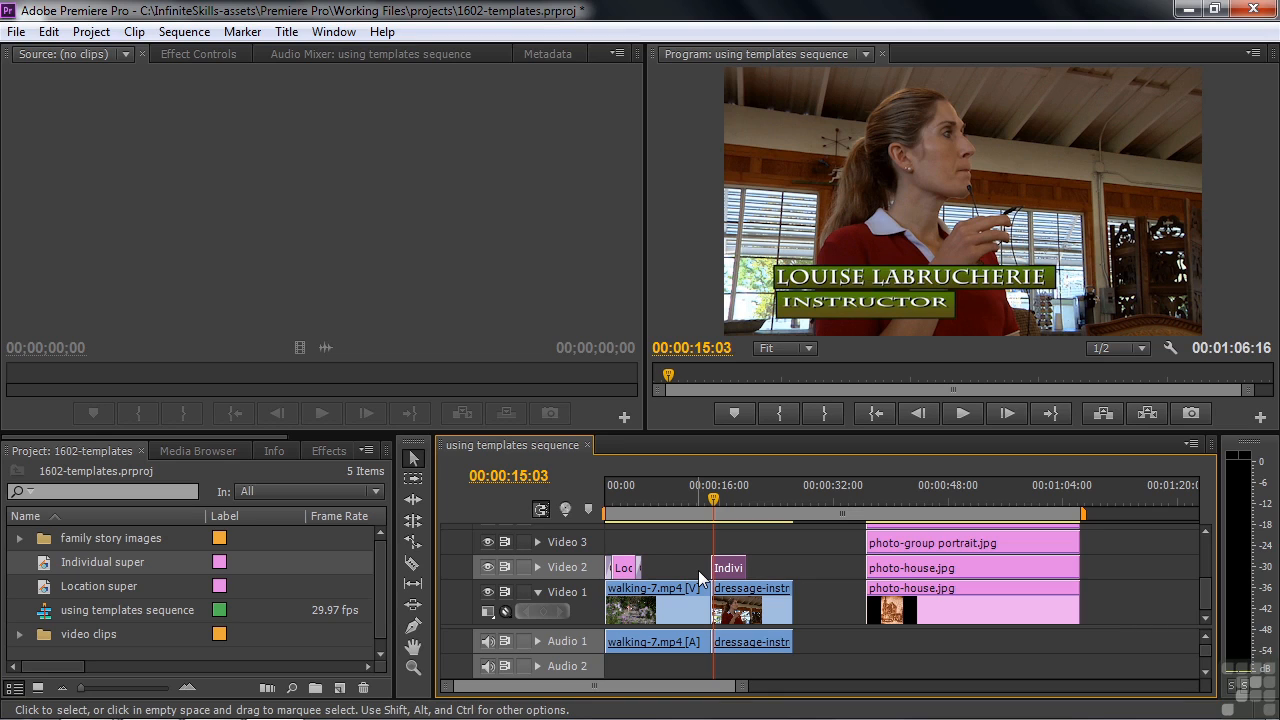
# Step: Add default fades to both ends of Individual super and play it back
pyautogui.hotkey('ctrl', 'd')
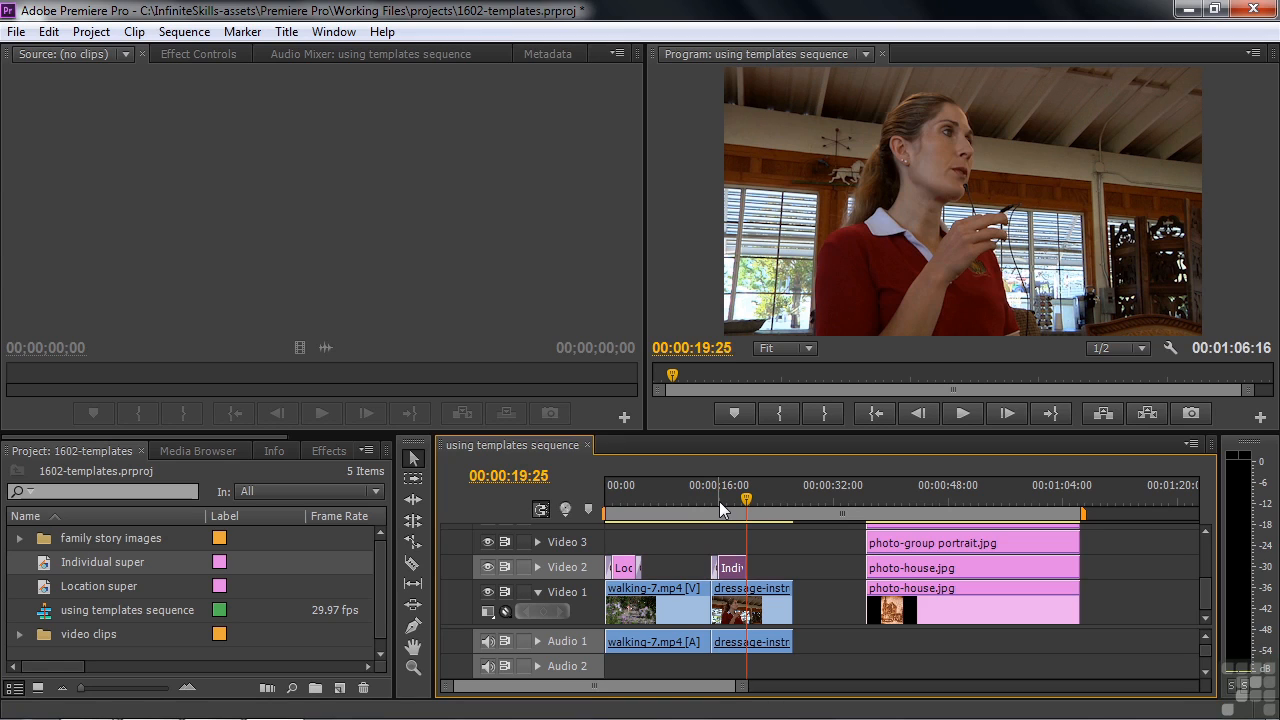
pyautogui.hotkey('ctrl', 'd')
pyautogui.moveTo(745, 503); pyautogui.dragTo(707, 490)
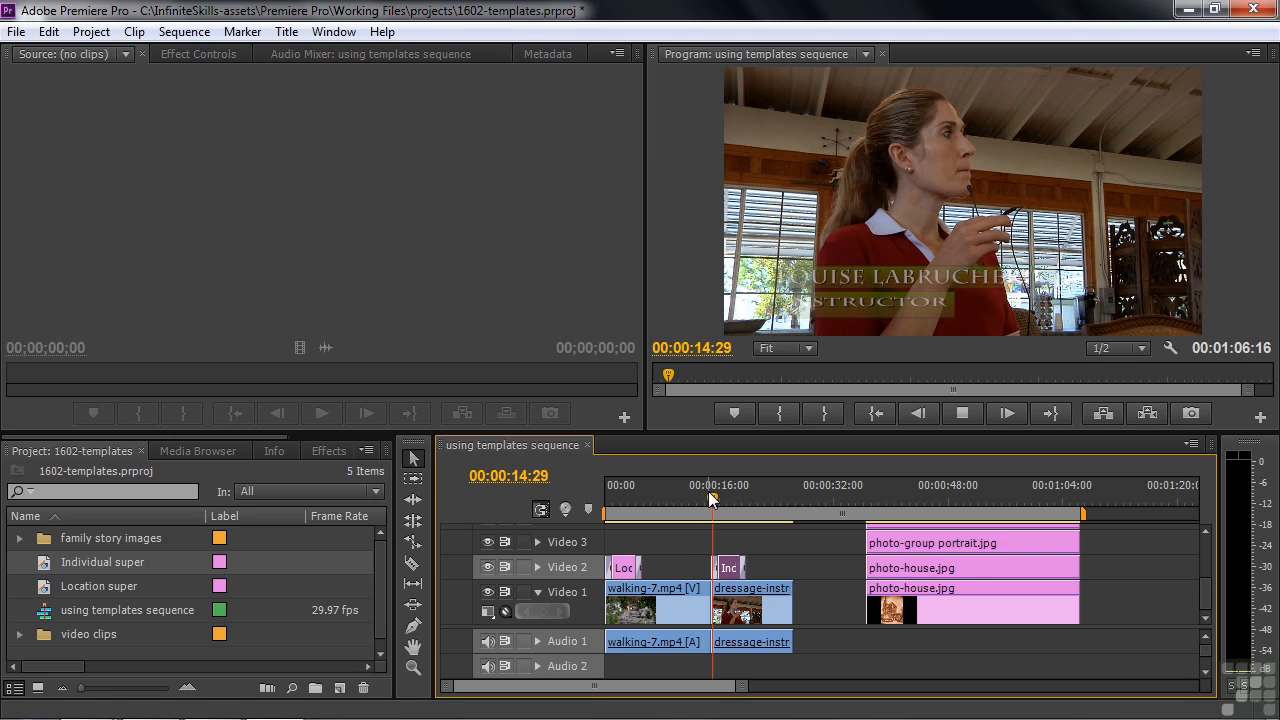
pyautogui.press('space')
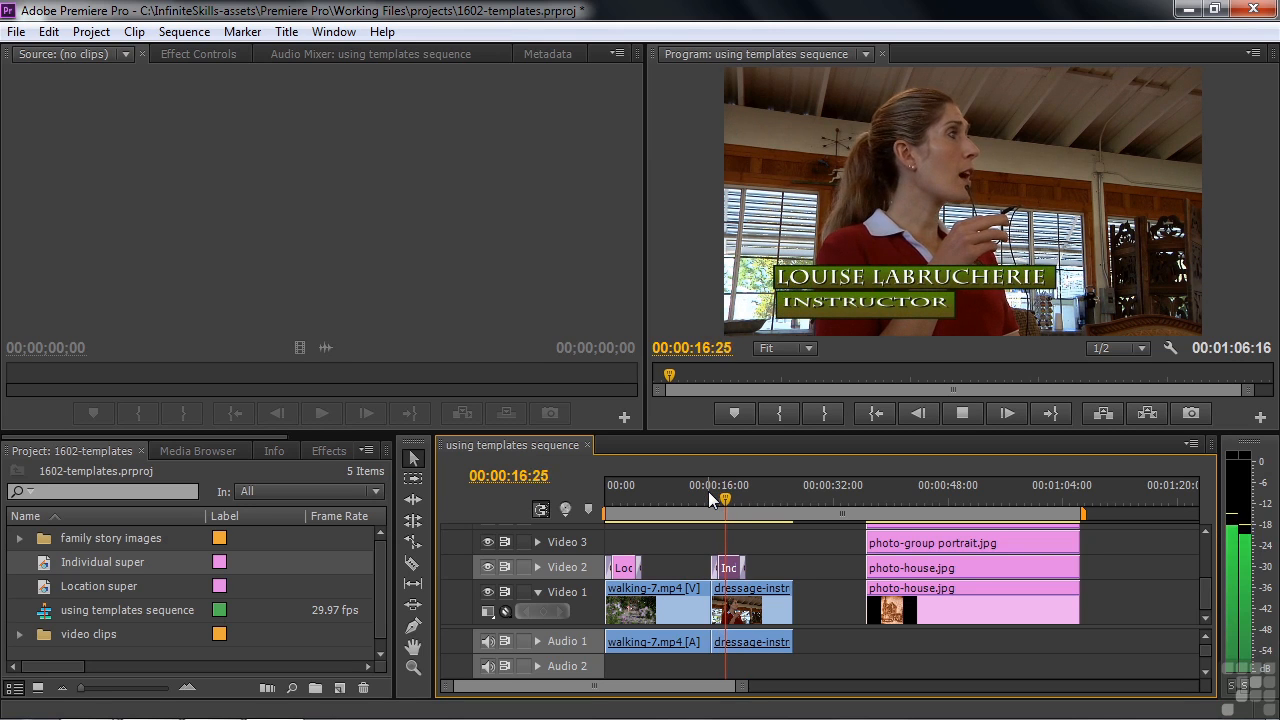
pyautogui.press('space')
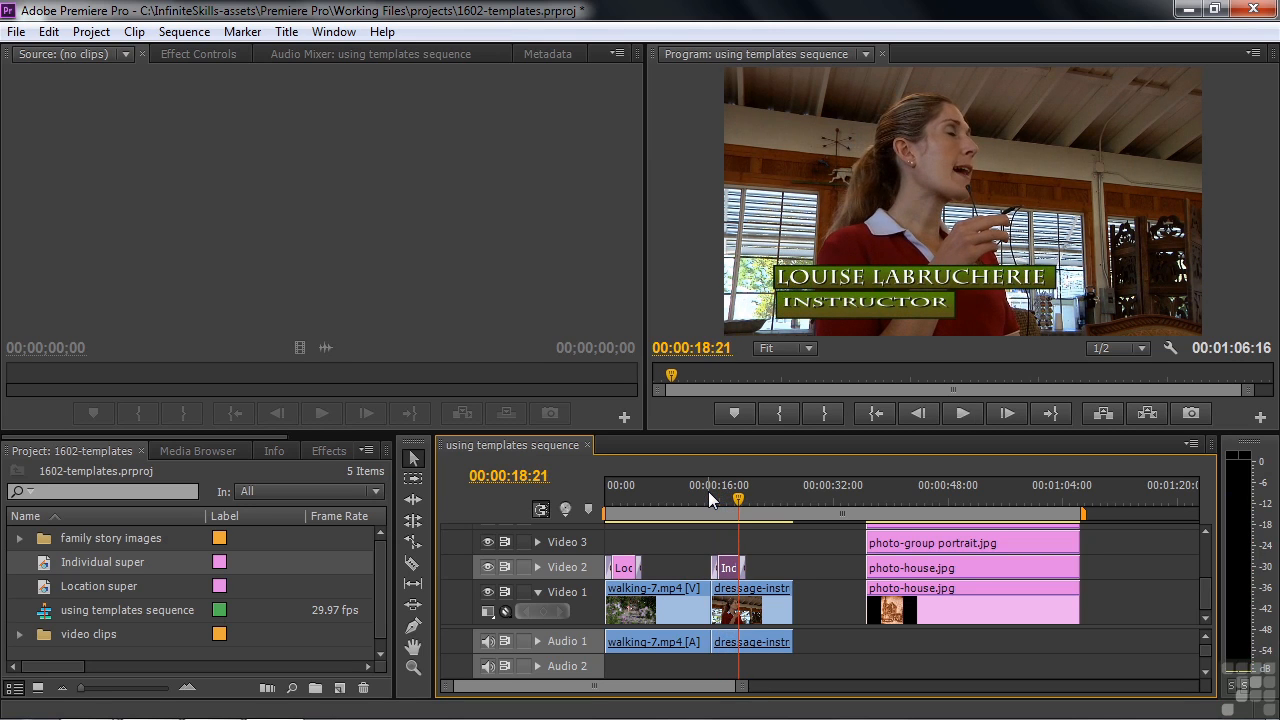
pyautogui.click(801, 493)
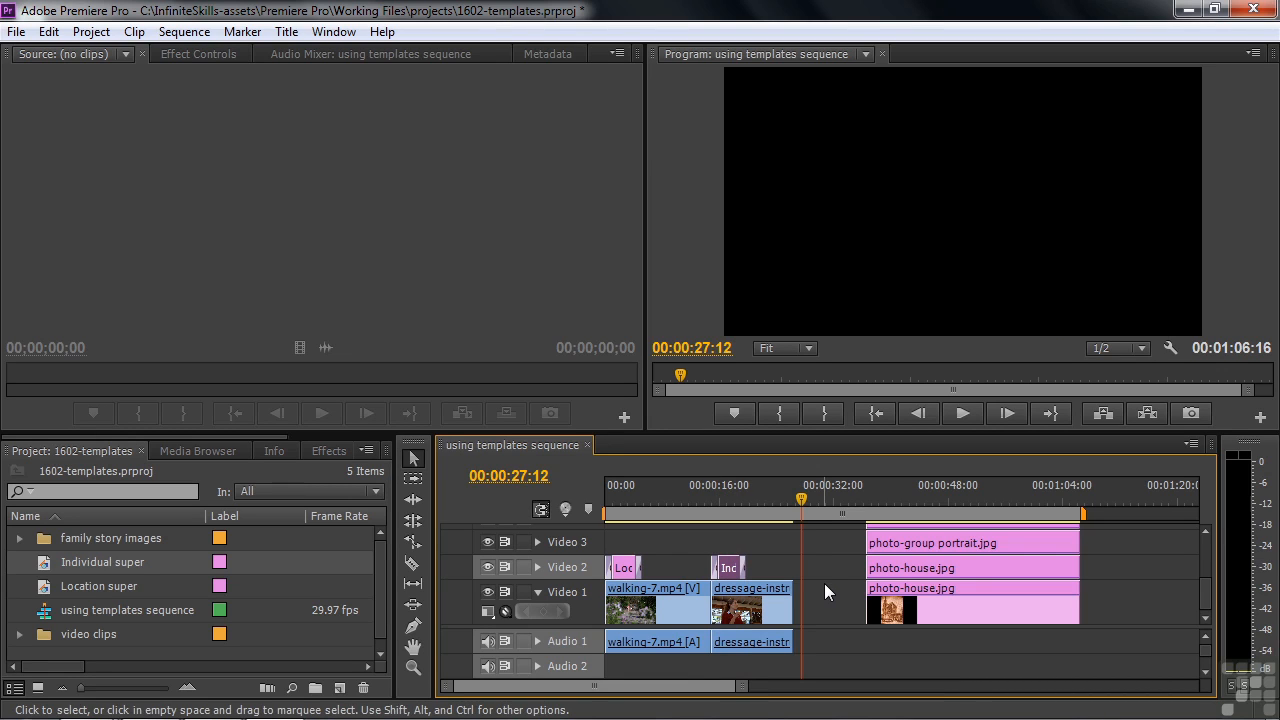
# Step: Create a new blank title named 'list' and open it in the title designer
pyautogui.click(340, 688)
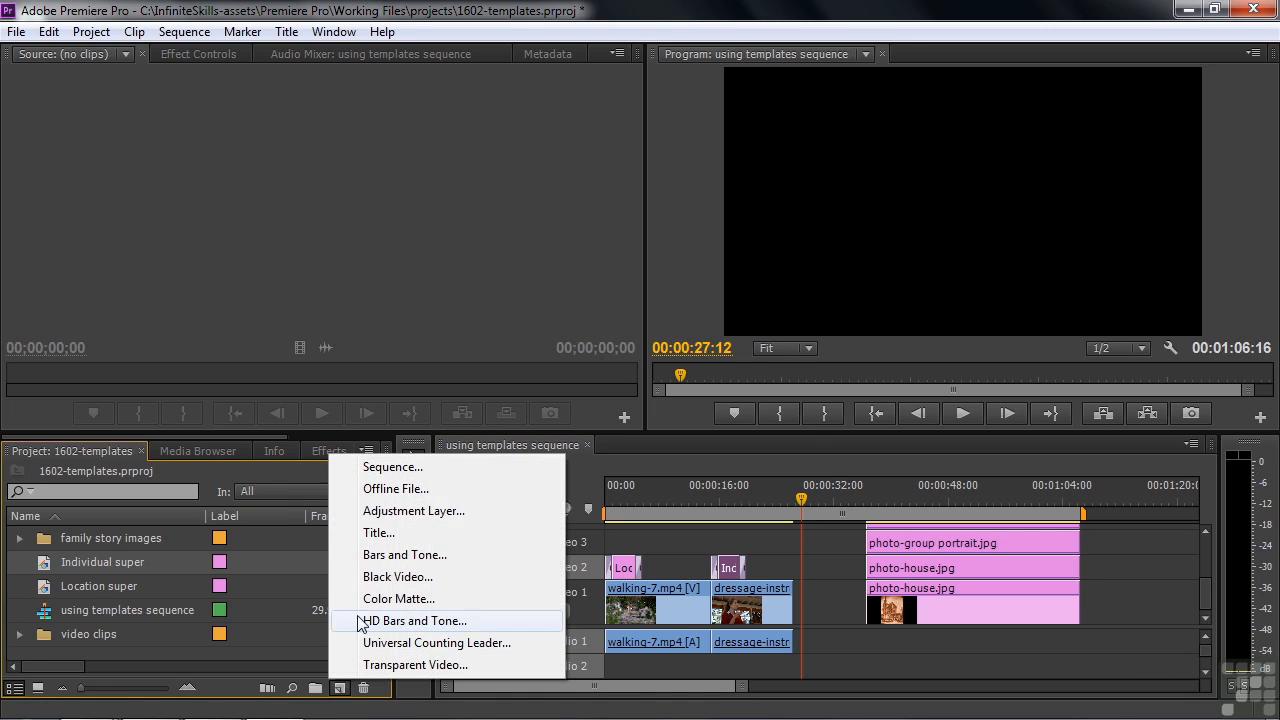
pyautogui.click(381, 533)
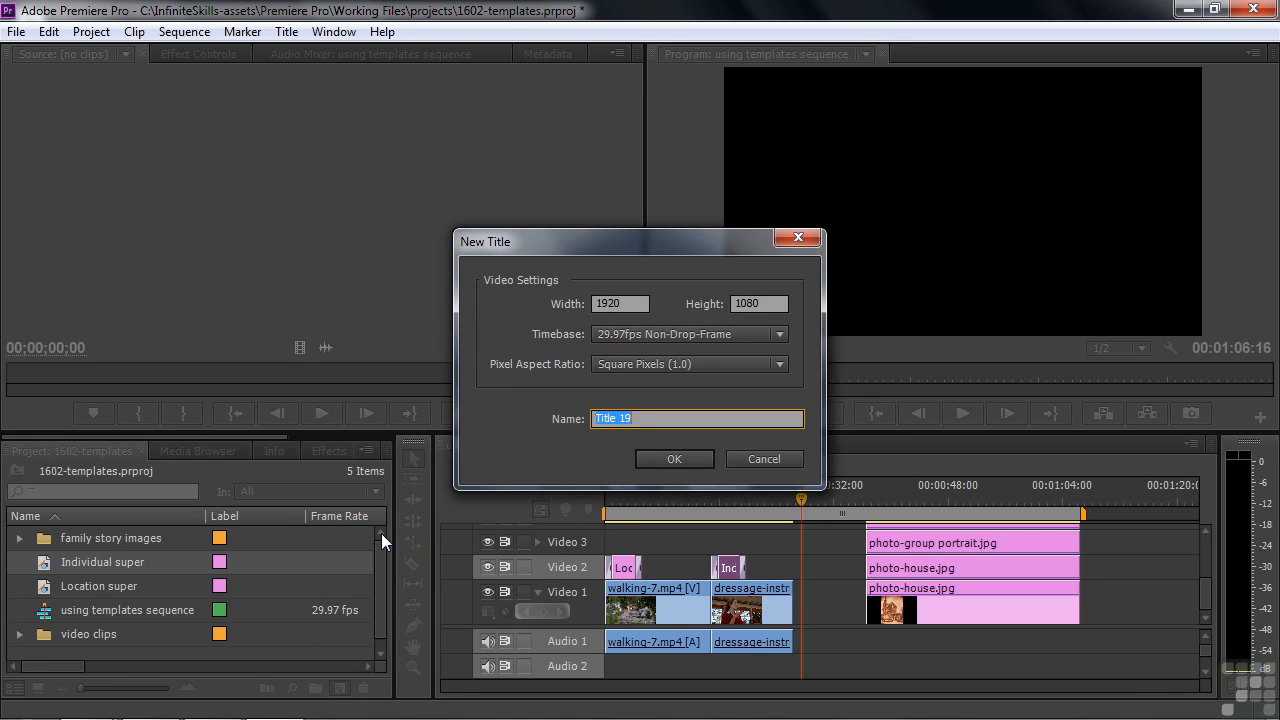
pyautogui.write('list')
pyautogui.click(671, 460)
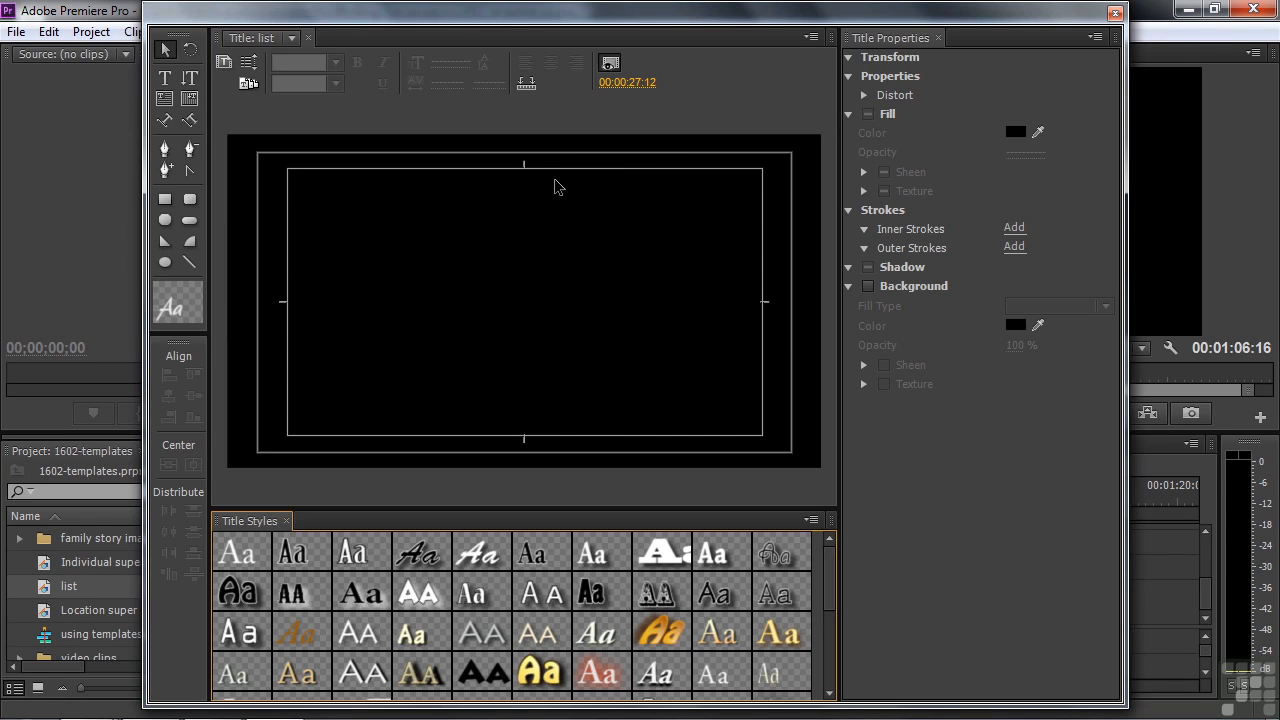
pyautogui.click(247, 84)
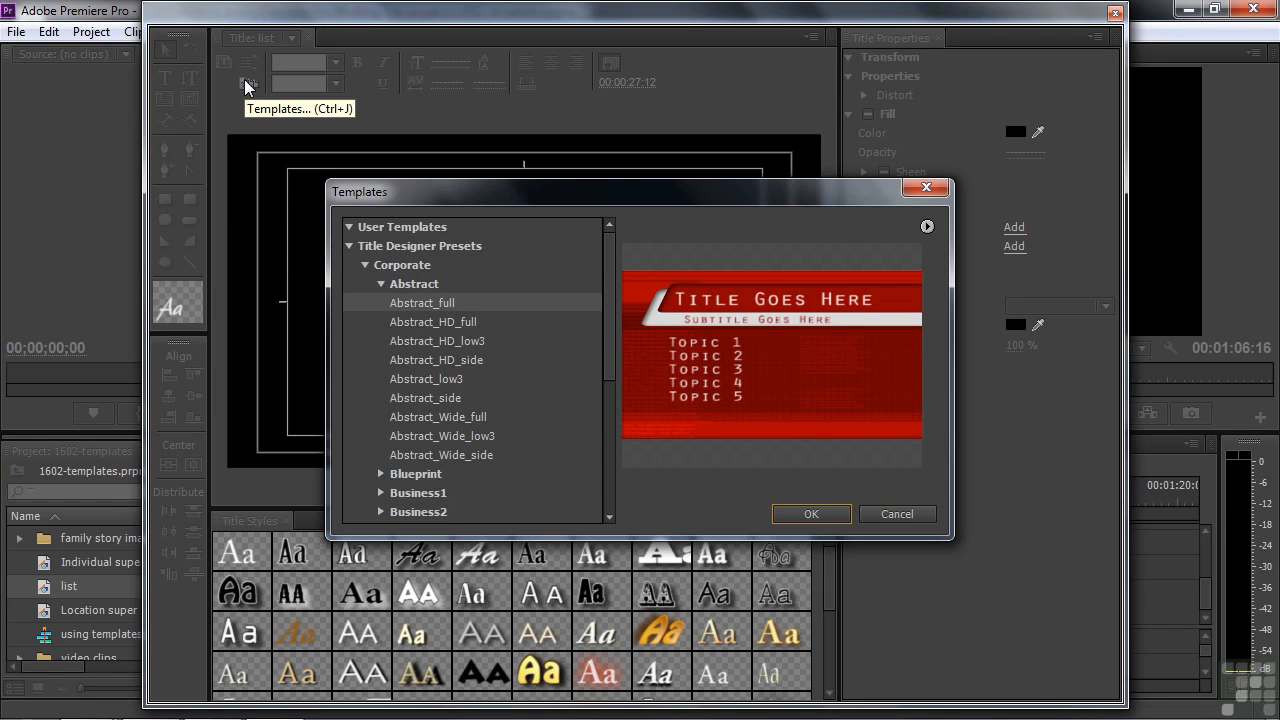
# Step: Browse the template categories down to the Music folder and preview Music_full
pyautogui.click(365, 268)
pyautogui.click(365, 265)
pyautogui.click(364, 321)
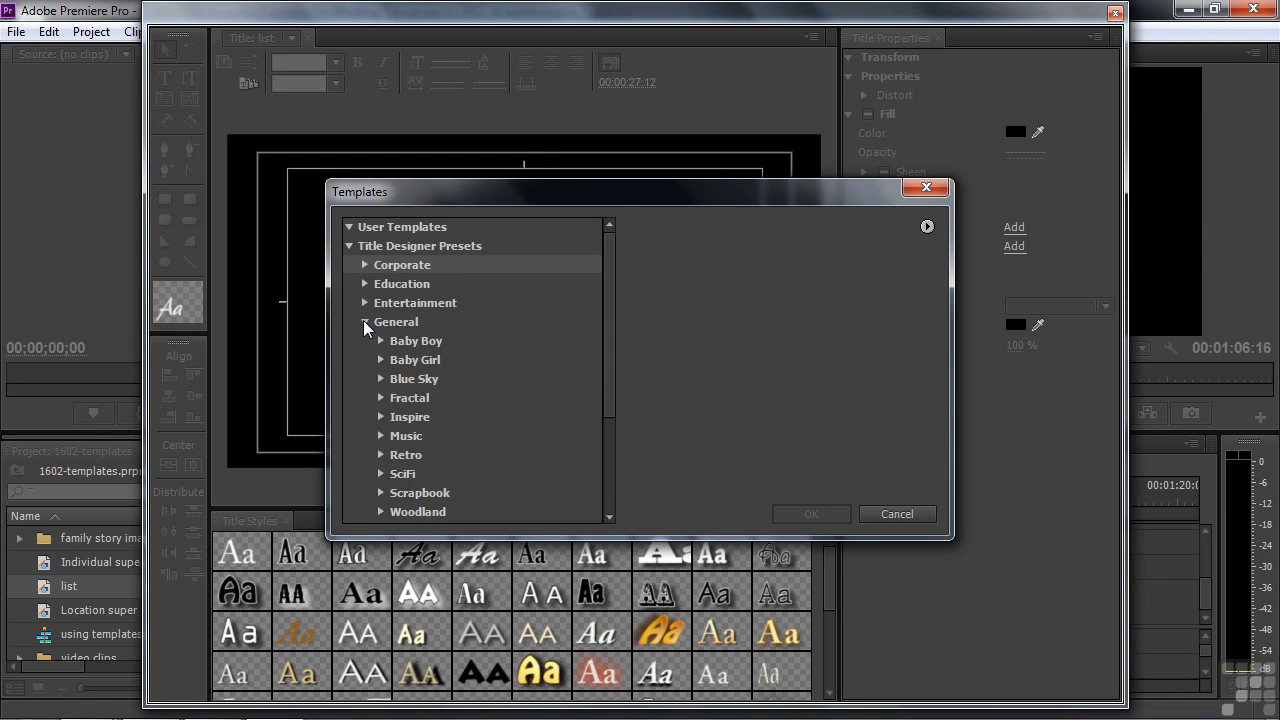
pyautogui.click(382, 437)
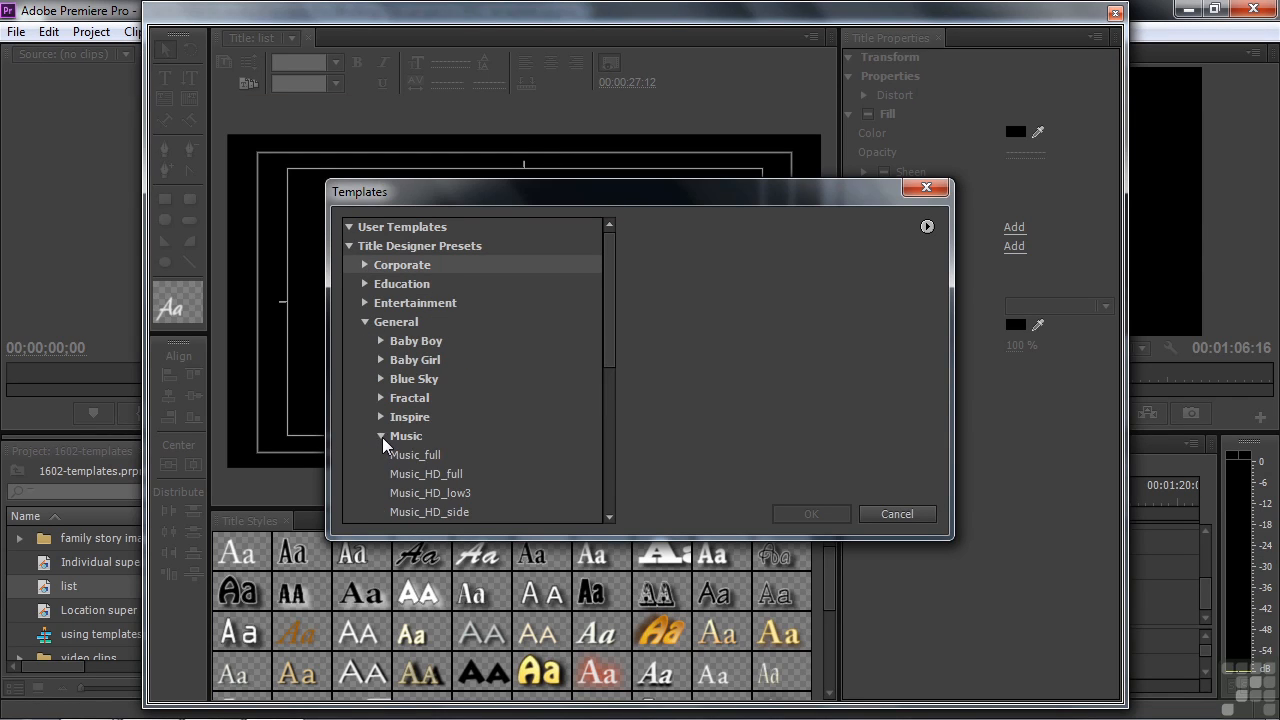
pyautogui.moveTo(607, 352); pyautogui.dragTo(547, 424)
pyautogui.click(405, 282)
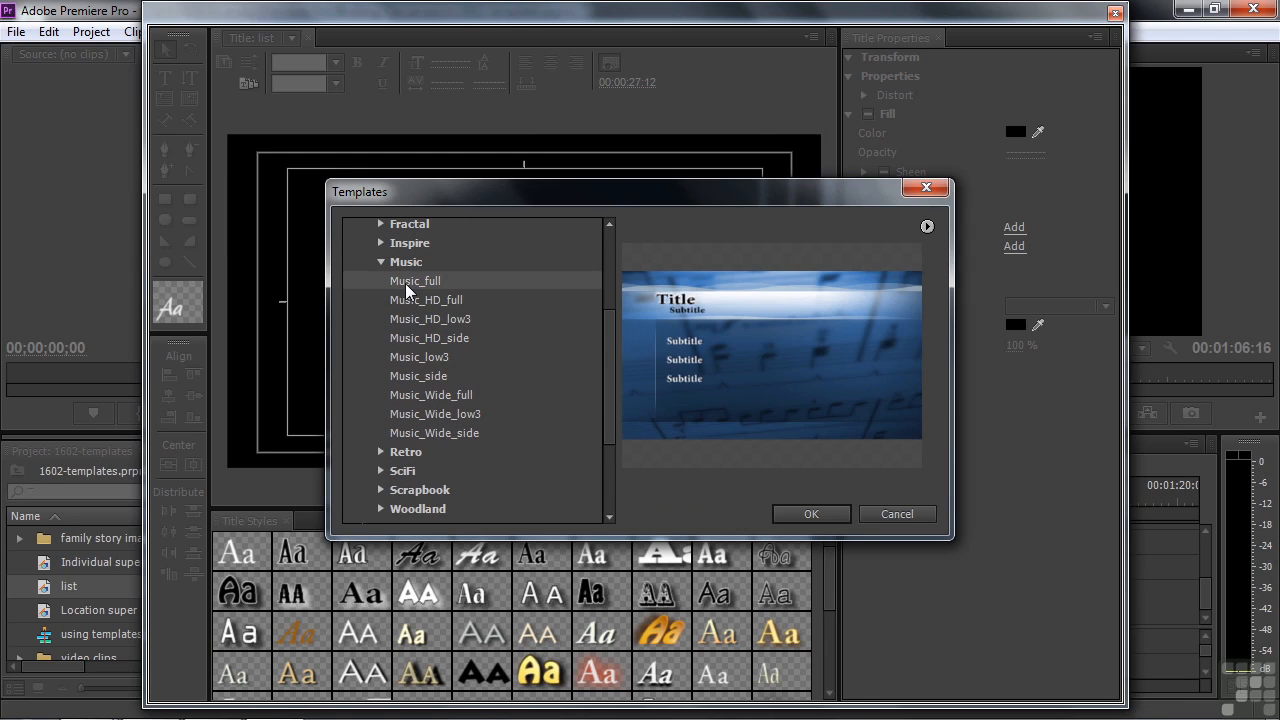
# Step: Compare the Music template previews and apply Music_HD_full to the list title
pyautogui.press('Down')
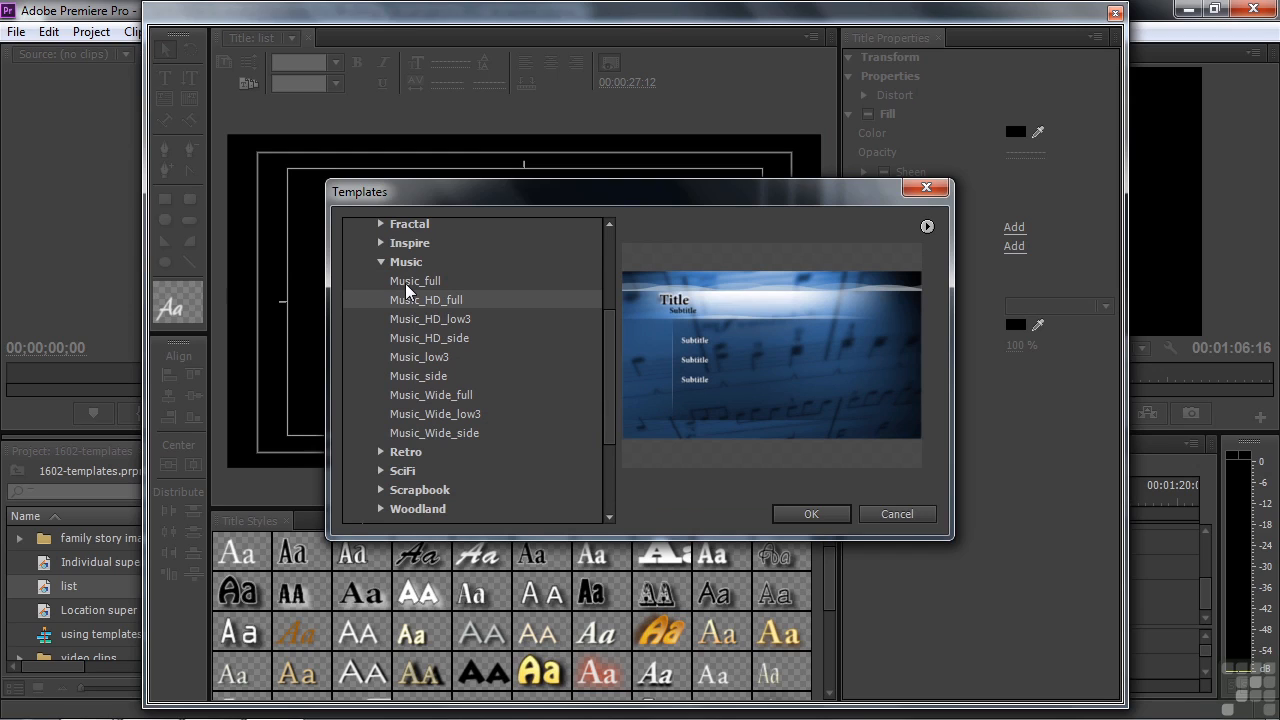
pyautogui.press('Down')
pyautogui.press('Down')
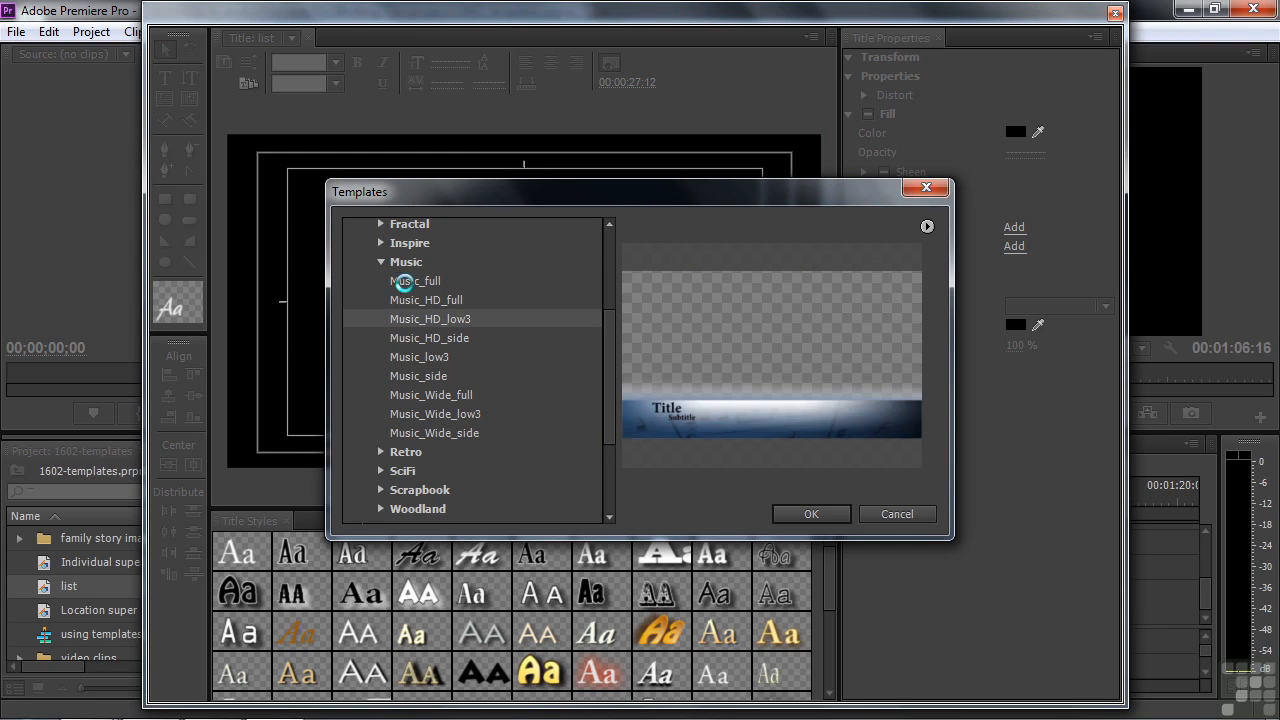
pyautogui.press('Down')
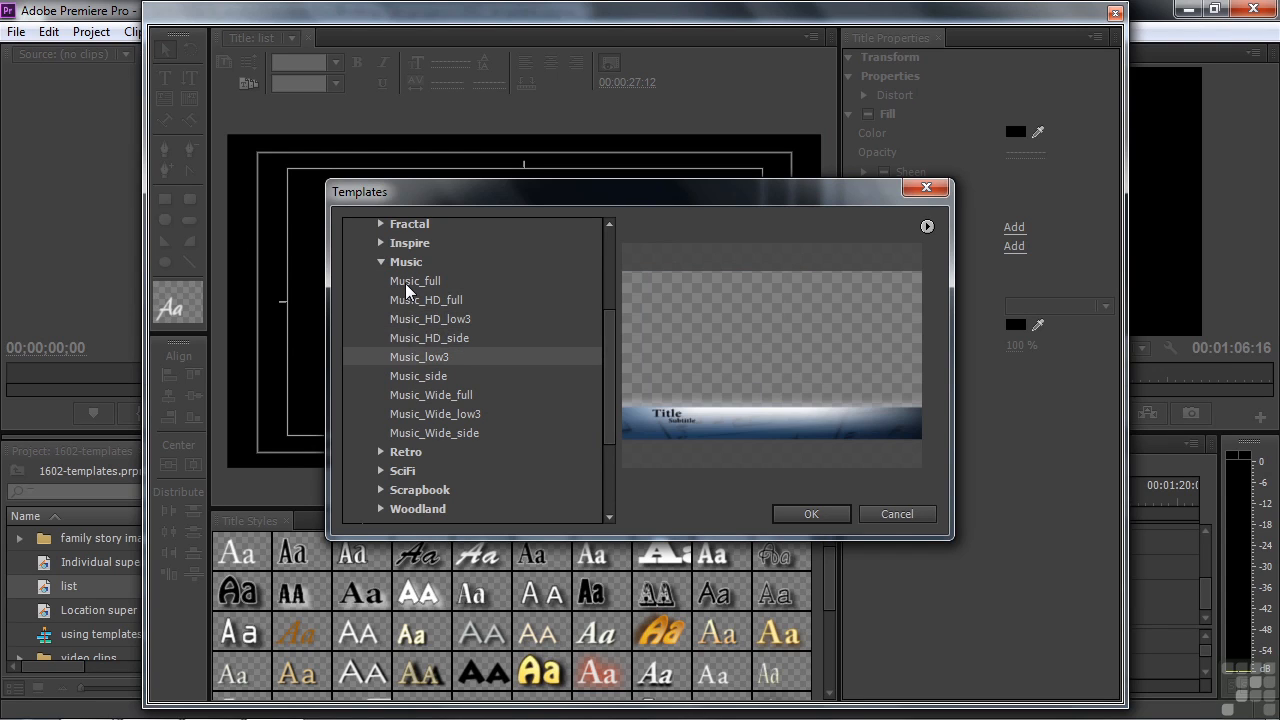
pyautogui.press('Down')
pyautogui.press('Down')
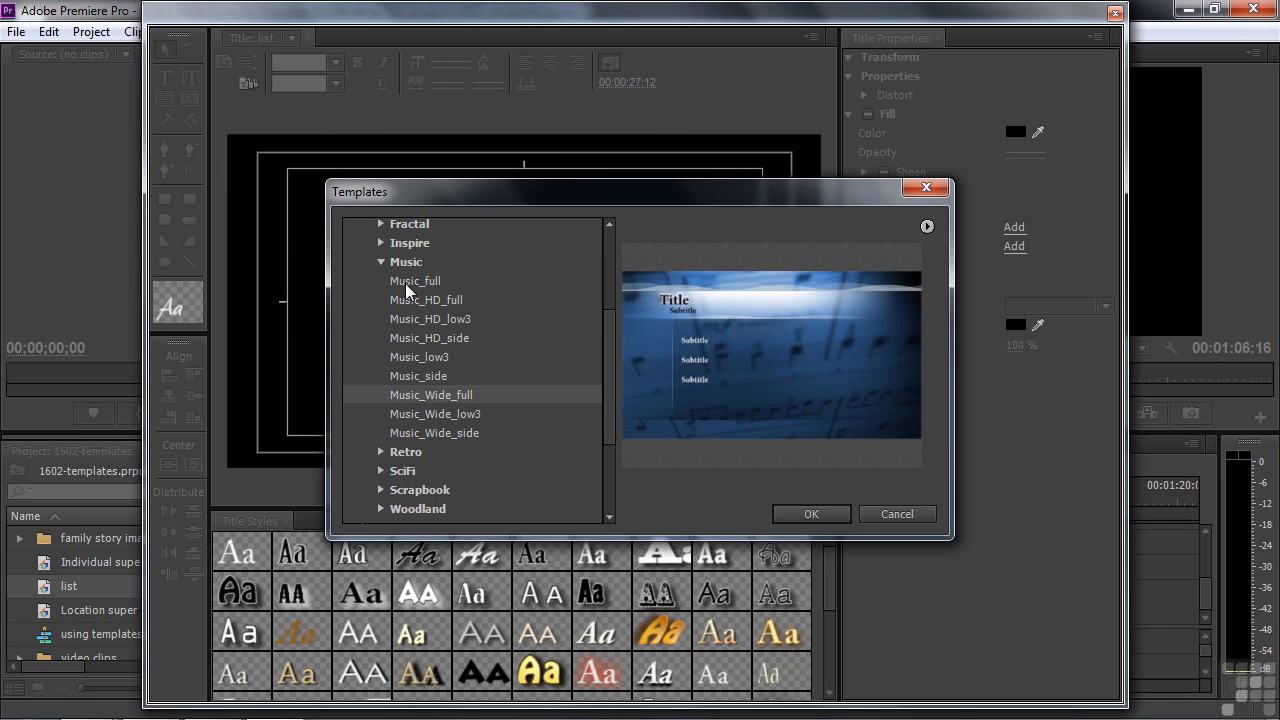
pyautogui.press('Down')
pyautogui.press('Down')
pyautogui.press('Up')
pyautogui.press('Up')
pyautogui.press('Up')
pyautogui.press('Up')
pyautogui.press('Up')
pyautogui.press('Up')
pyautogui.press('Up')
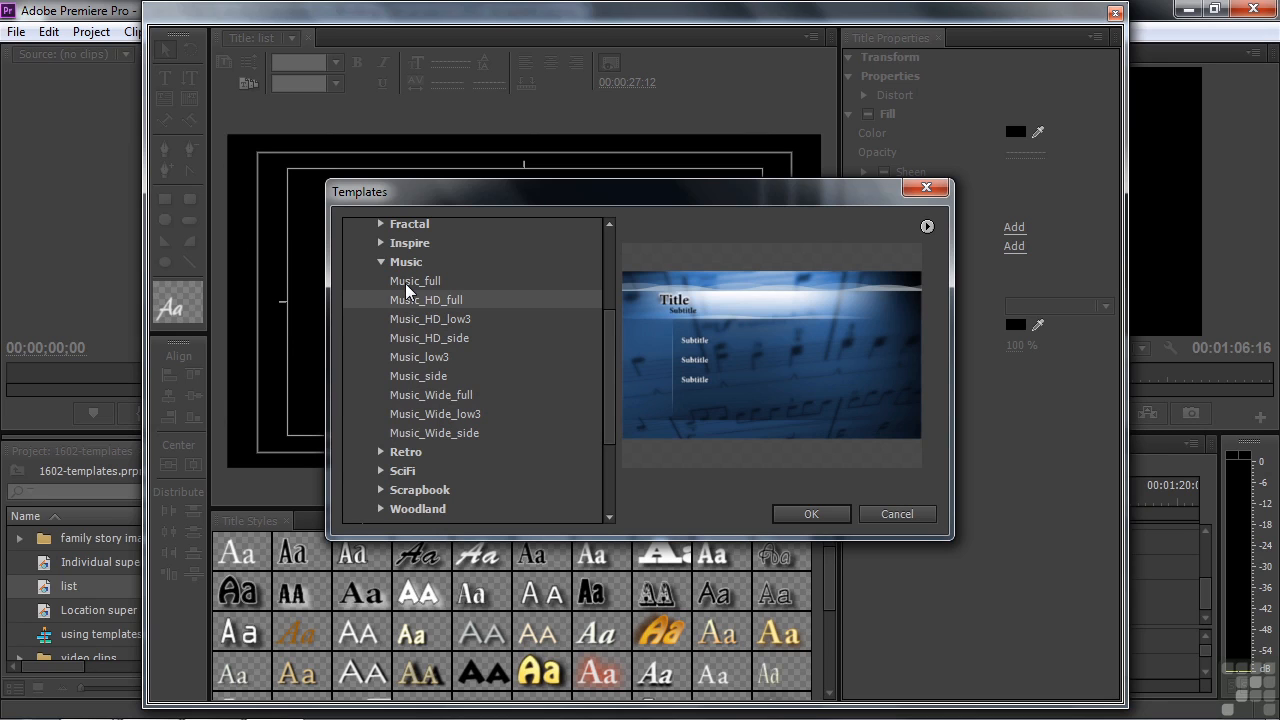
pyautogui.click(821, 514)
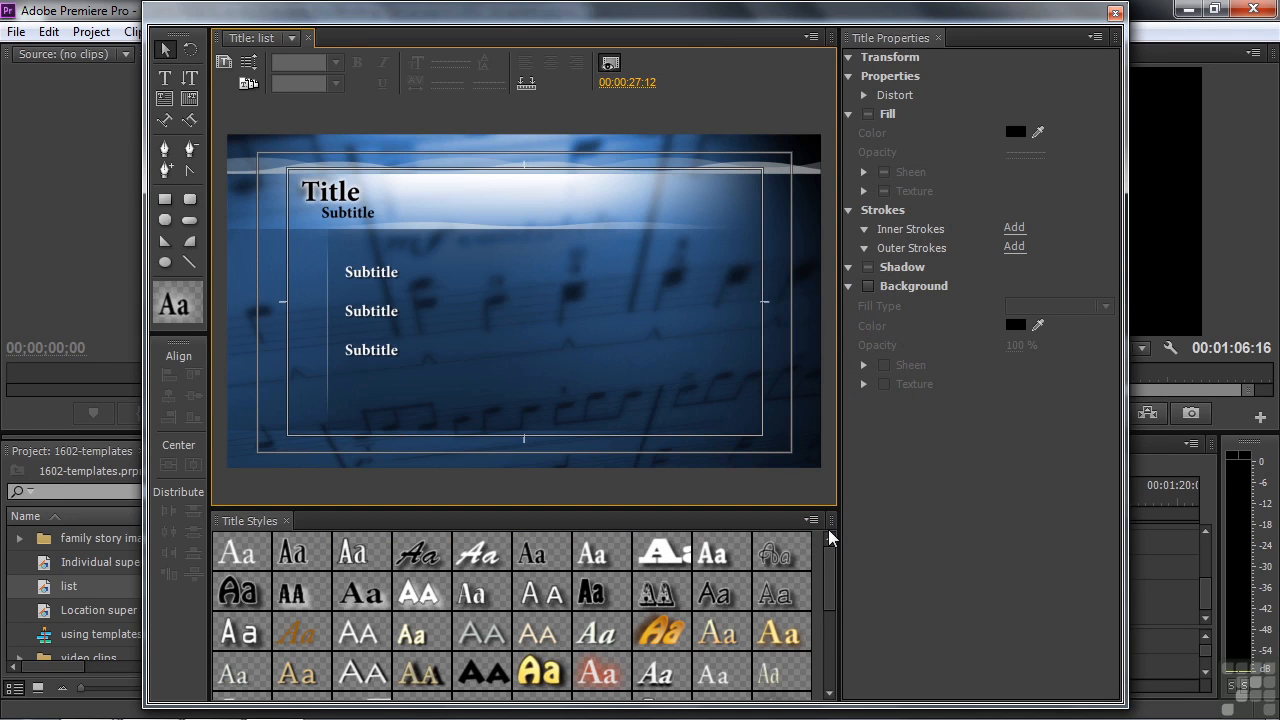
pyautogui.press('t')
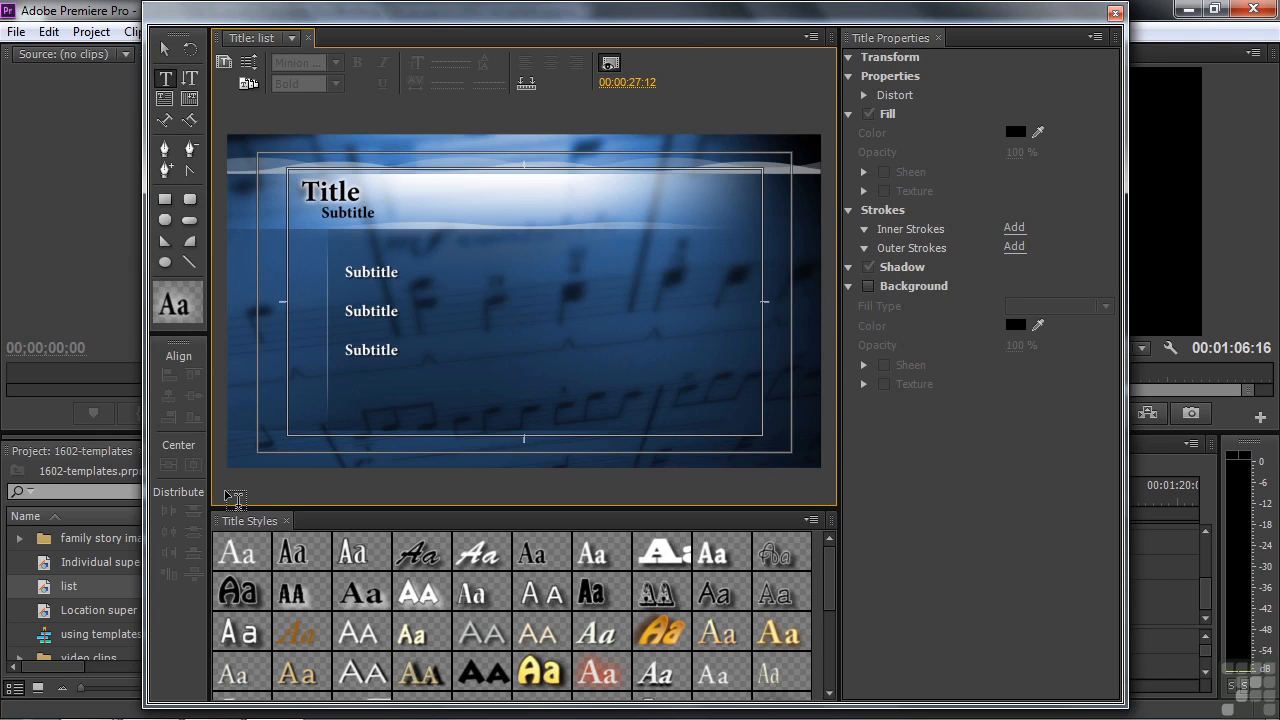
pyautogui.click(165, 50)
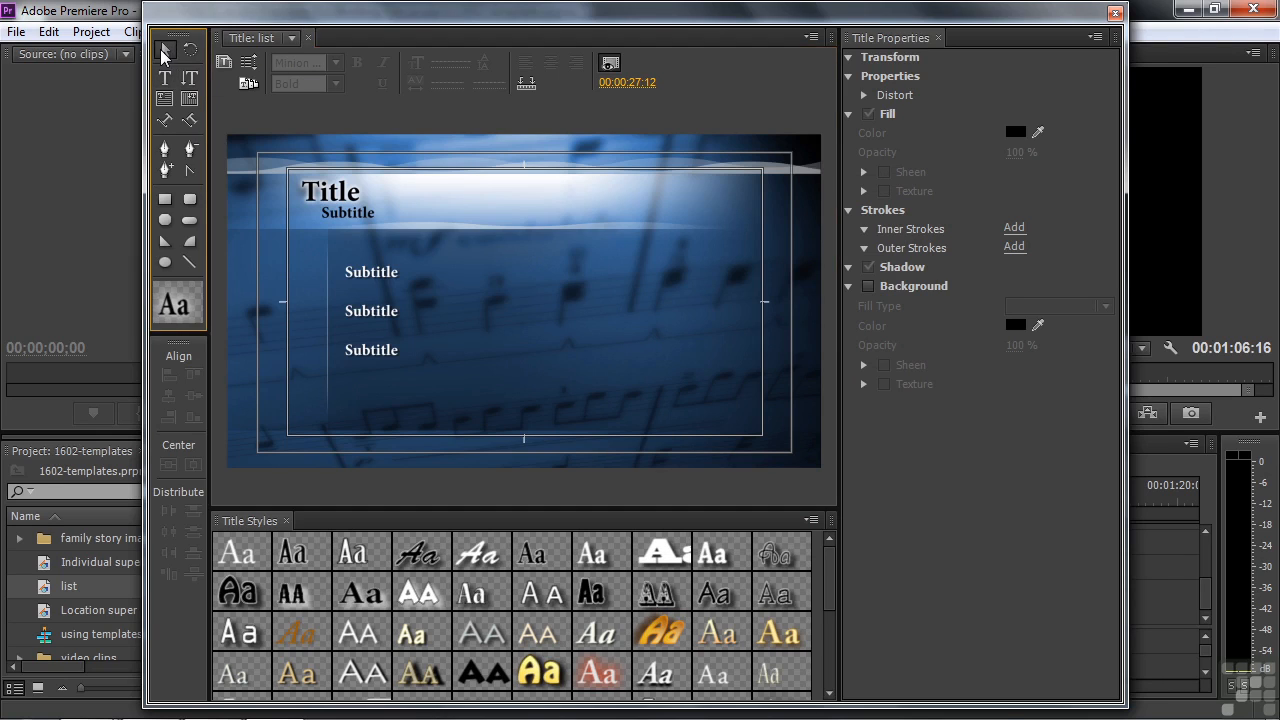
pyautogui.click(330, 200)
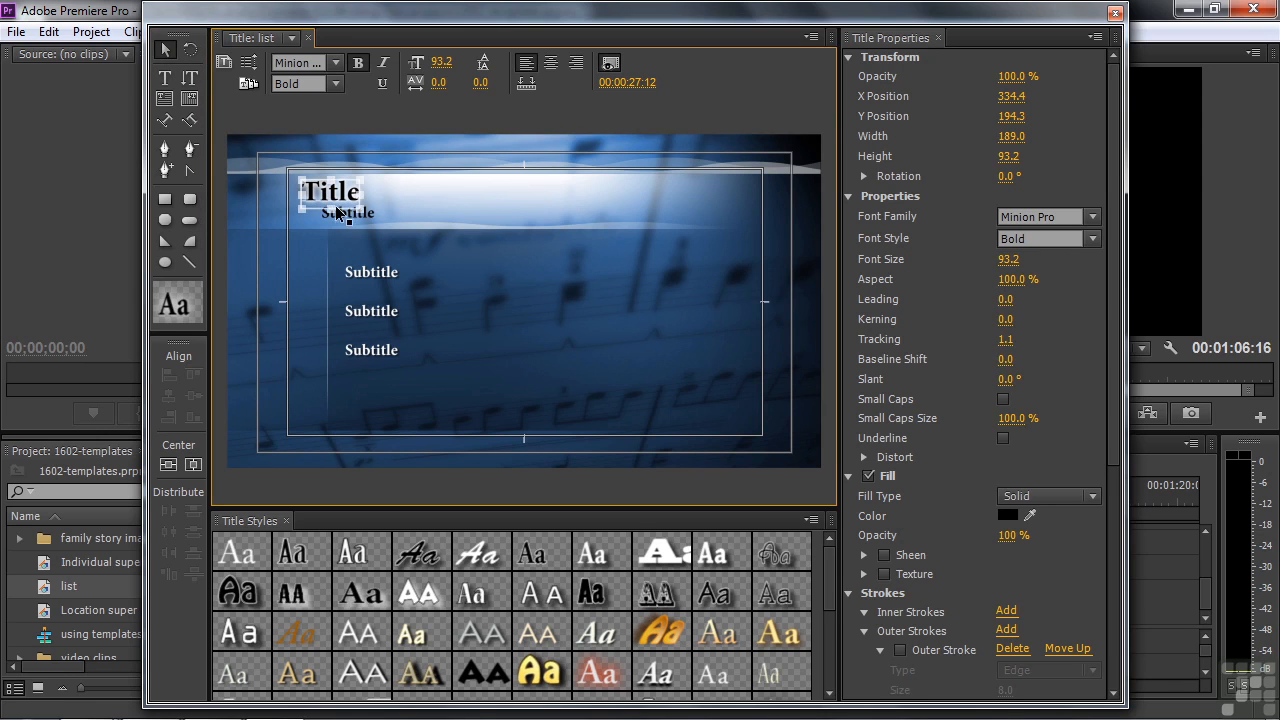
pyautogui.click(340, 213)
pyautogui.click(363, 293)
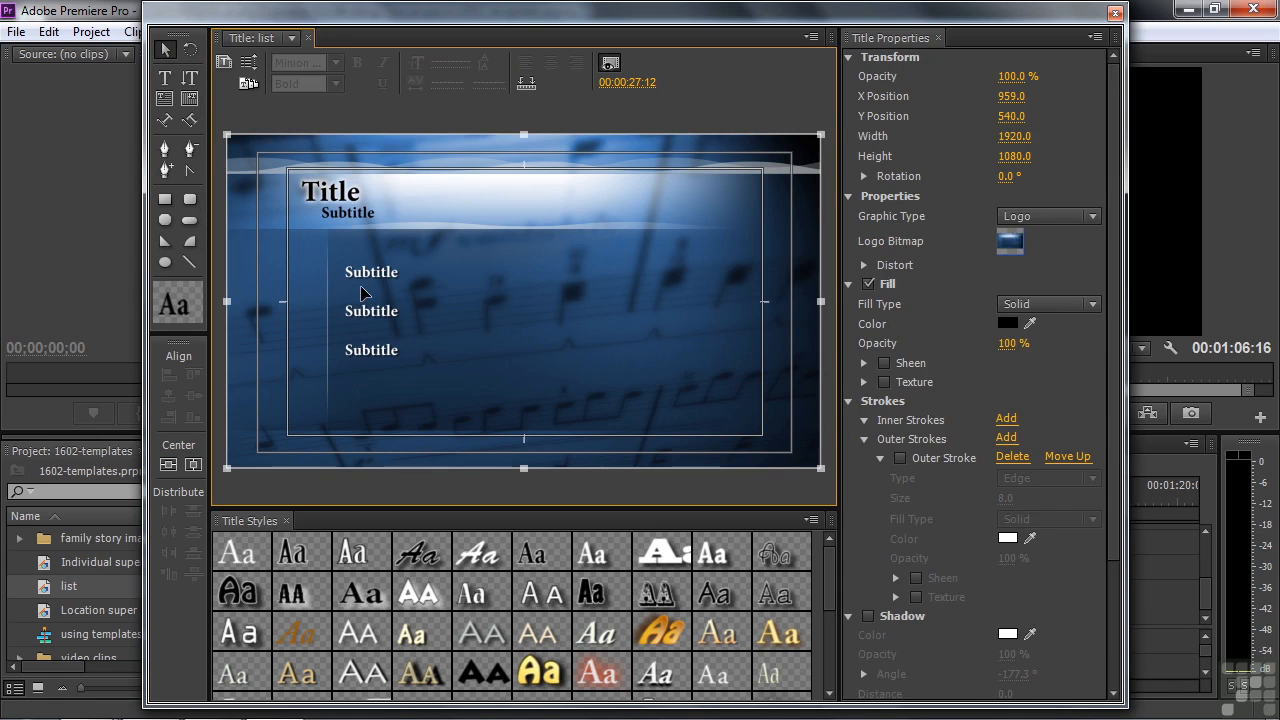
pyautogui.click(366, 276)
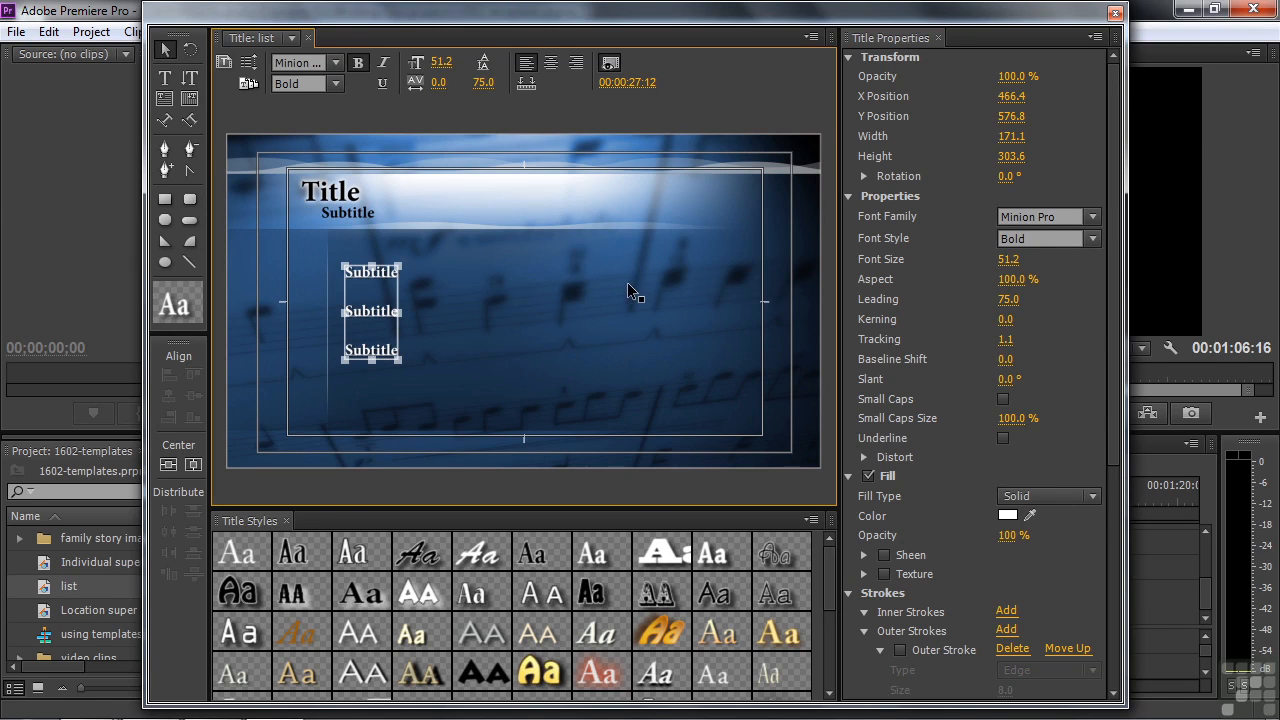
pyautogui.click(580, 340)
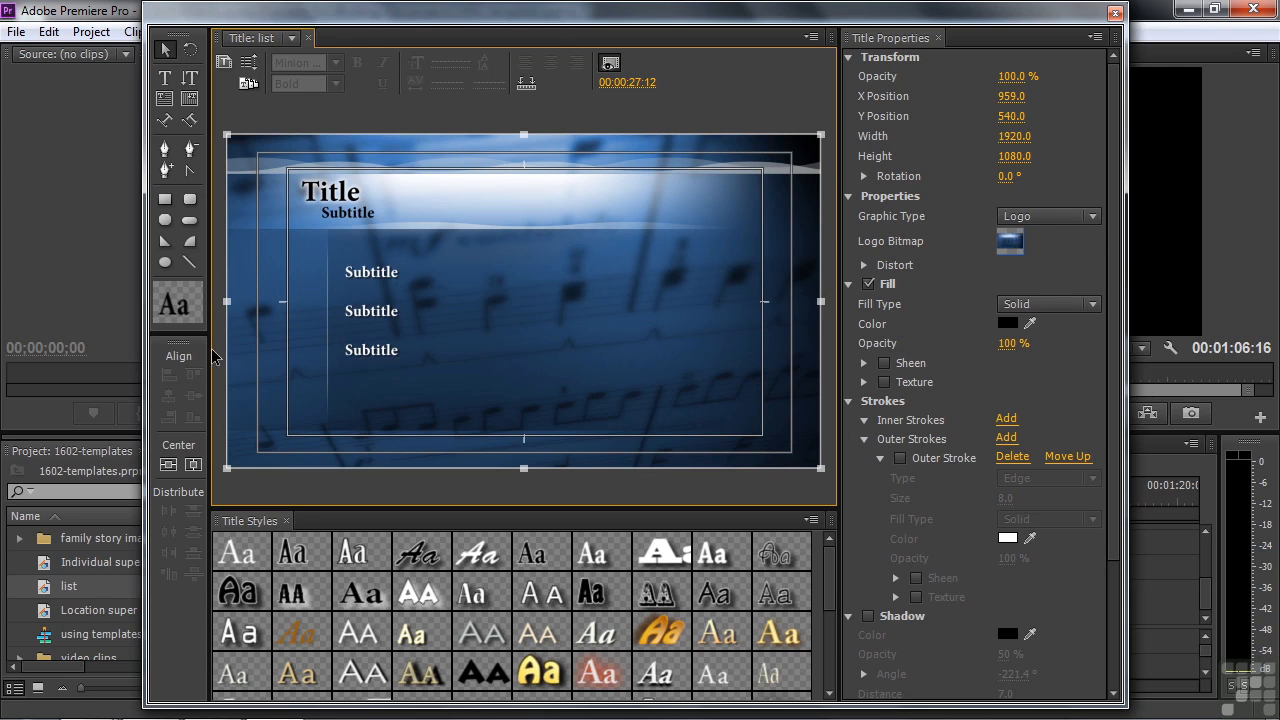
pyautogui.moveTo(582, 343)
pyautogui.mouseDown()
pyautogui.moveTo(575, 387)
pyautogui.moveTo(589, 389)
pyautogui.moveTo(597, 349)
pyautogui.moveTo(591, 363)
pyautogui.mouseUp()
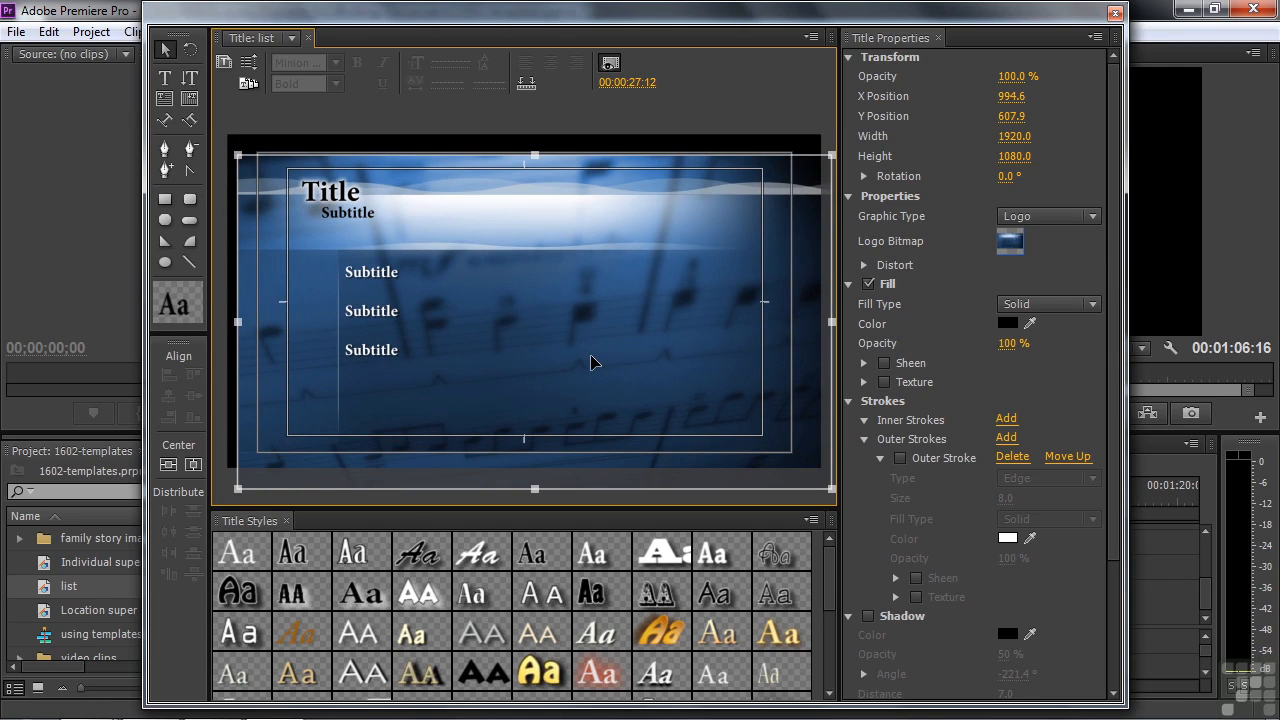
pyautogui.moveTo(591, 363); pyautogui.dragTo(591, 362)
pyautogui.hotkey('ctrl', 'z')
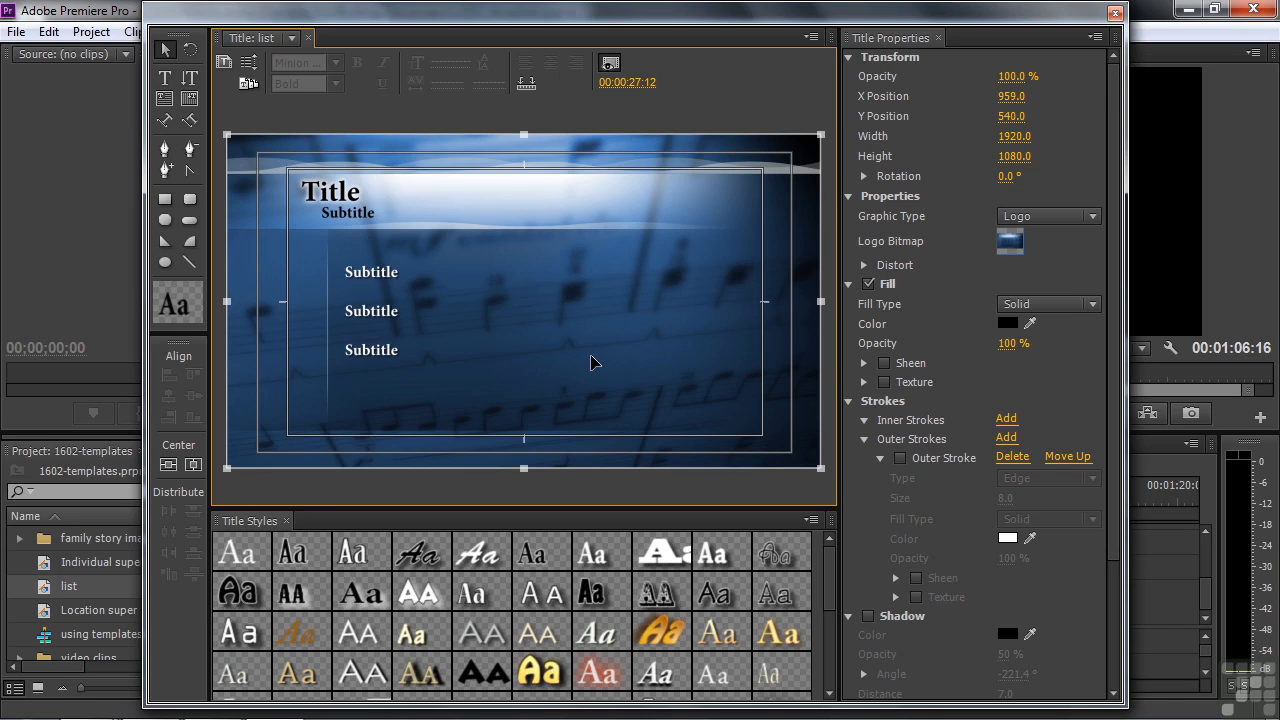
pyautogui.click(166, 78)
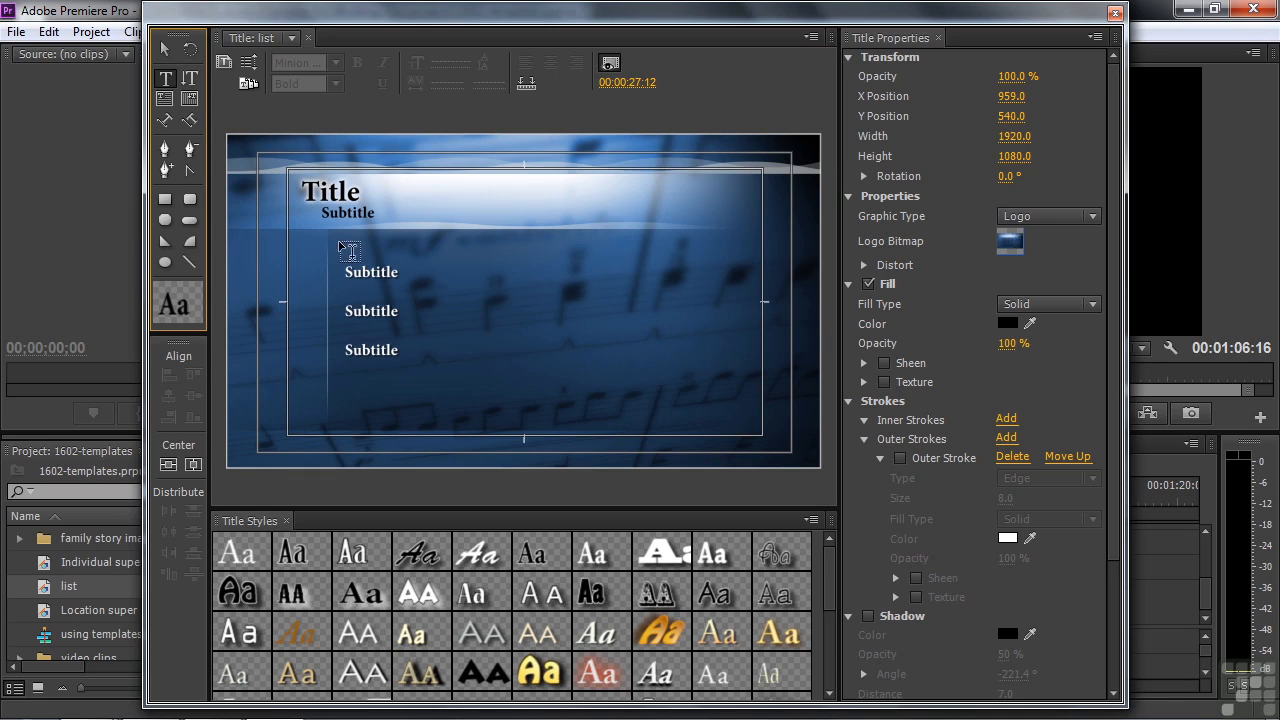
# Step: Replace the Title placeholder heading with 'Music concert'
pyautogui.click(166, 50)
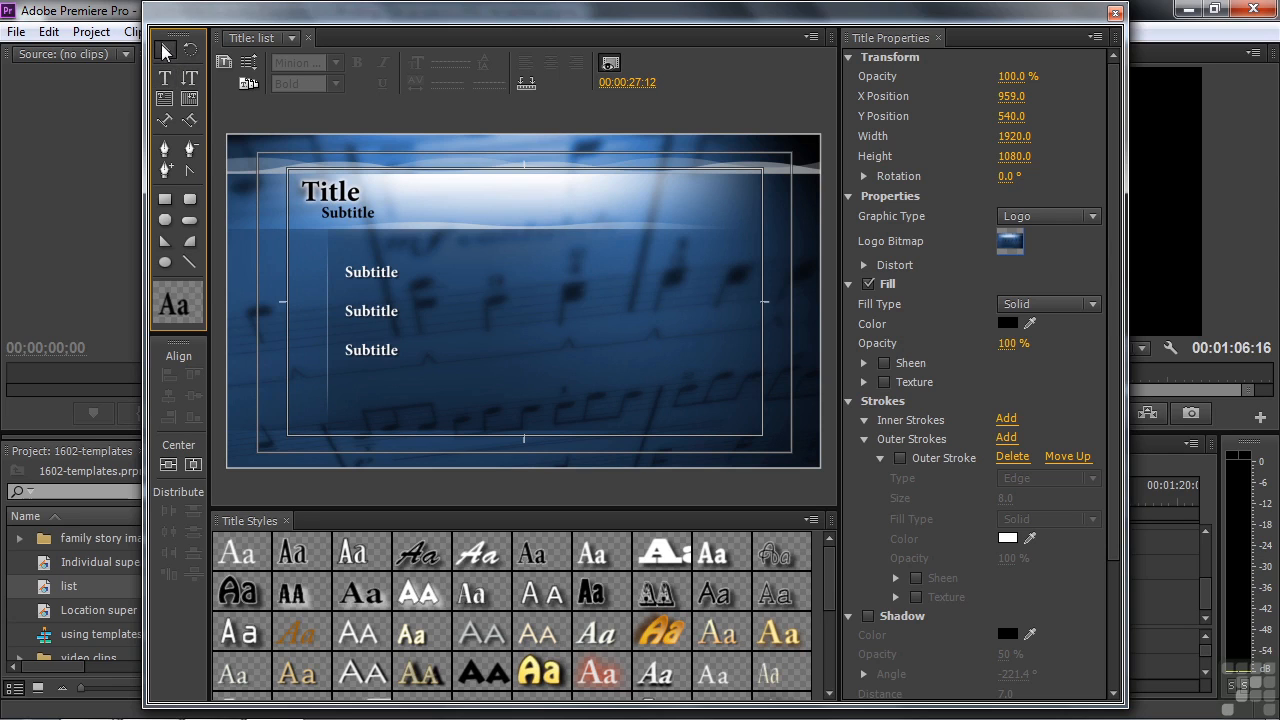
pyautogui.click(328, 200)
pyautogui.doubleClick(323, 196)
pyautogui.moveTo(302, 190); pyautogui.dragTo(353, 192)
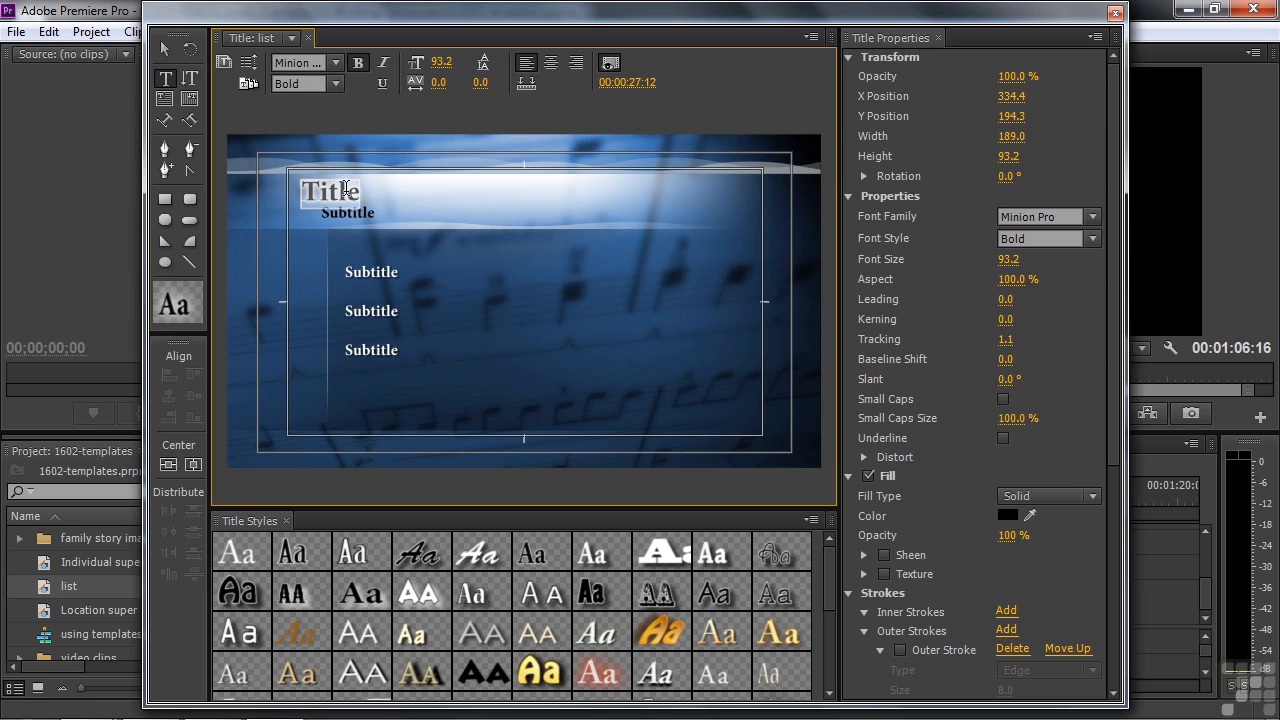
pyautogui.write('M')
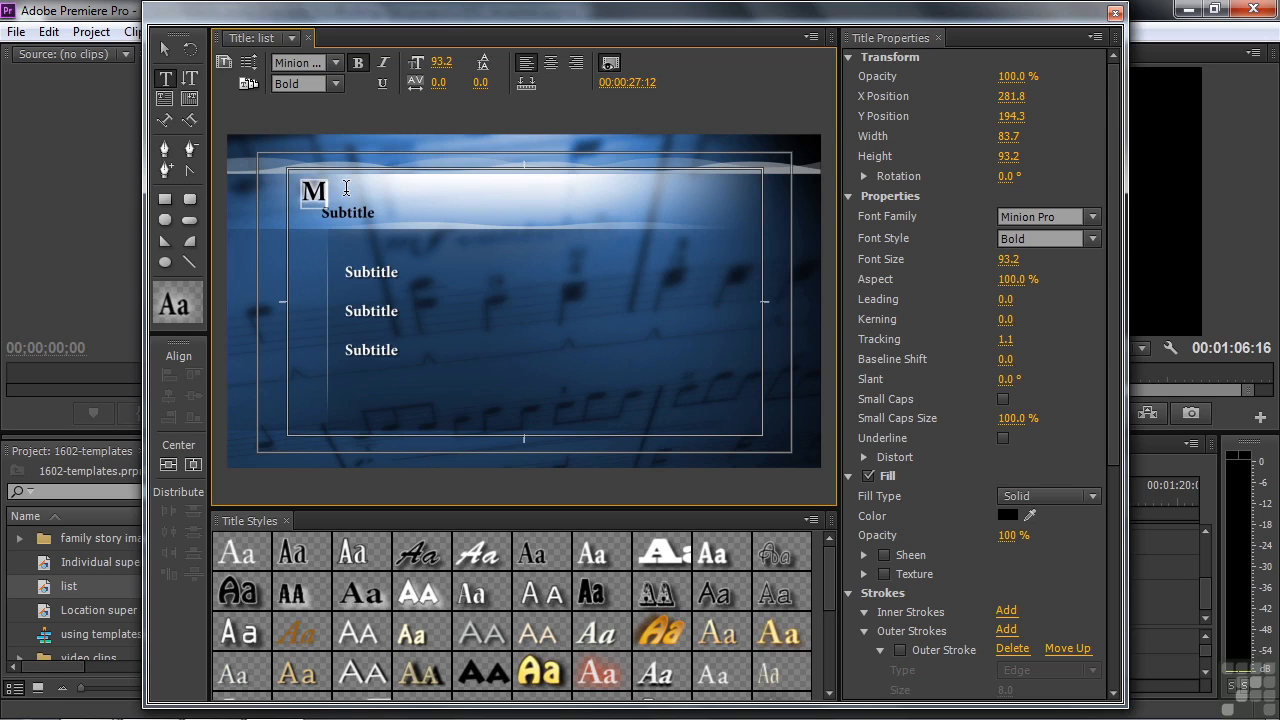
pyautogui.write('usic concert')
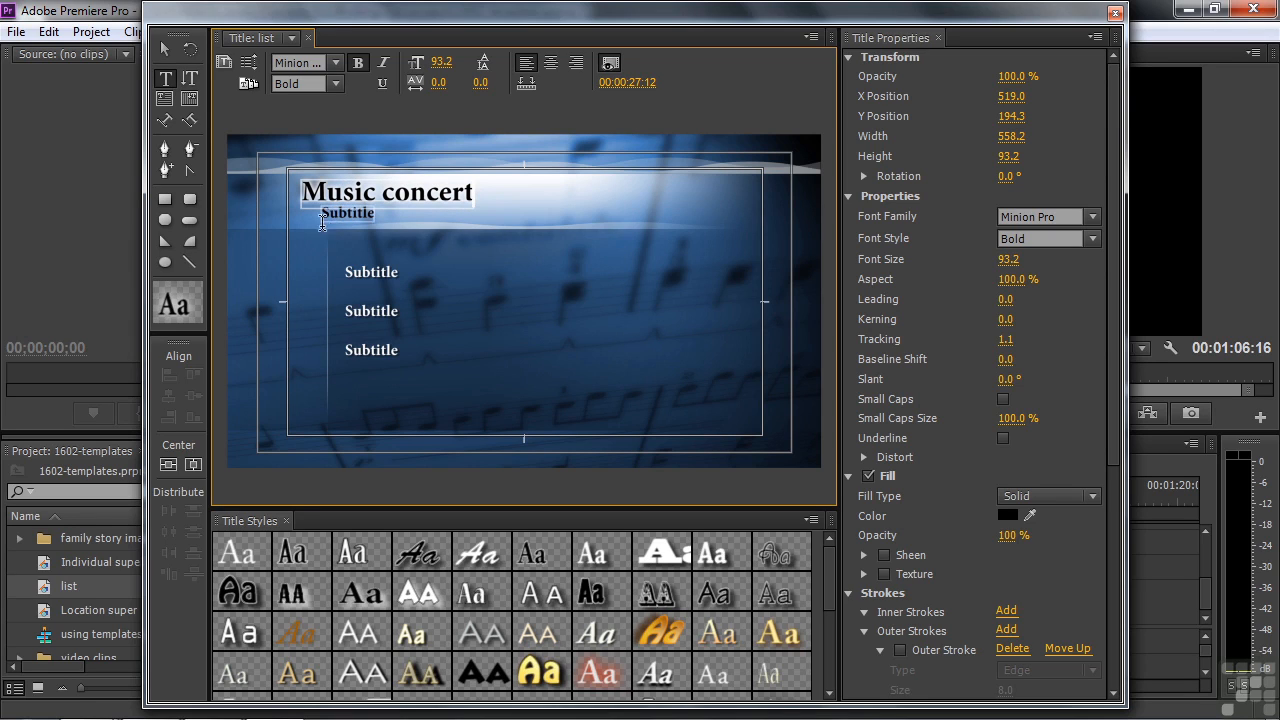
# Step: Replace the Subtitle line beneath the heading with 'Spring concert'
pyautogui.click(167, 50)
pyautogui.click(350, 220)
pyautogui.click(350, 215)
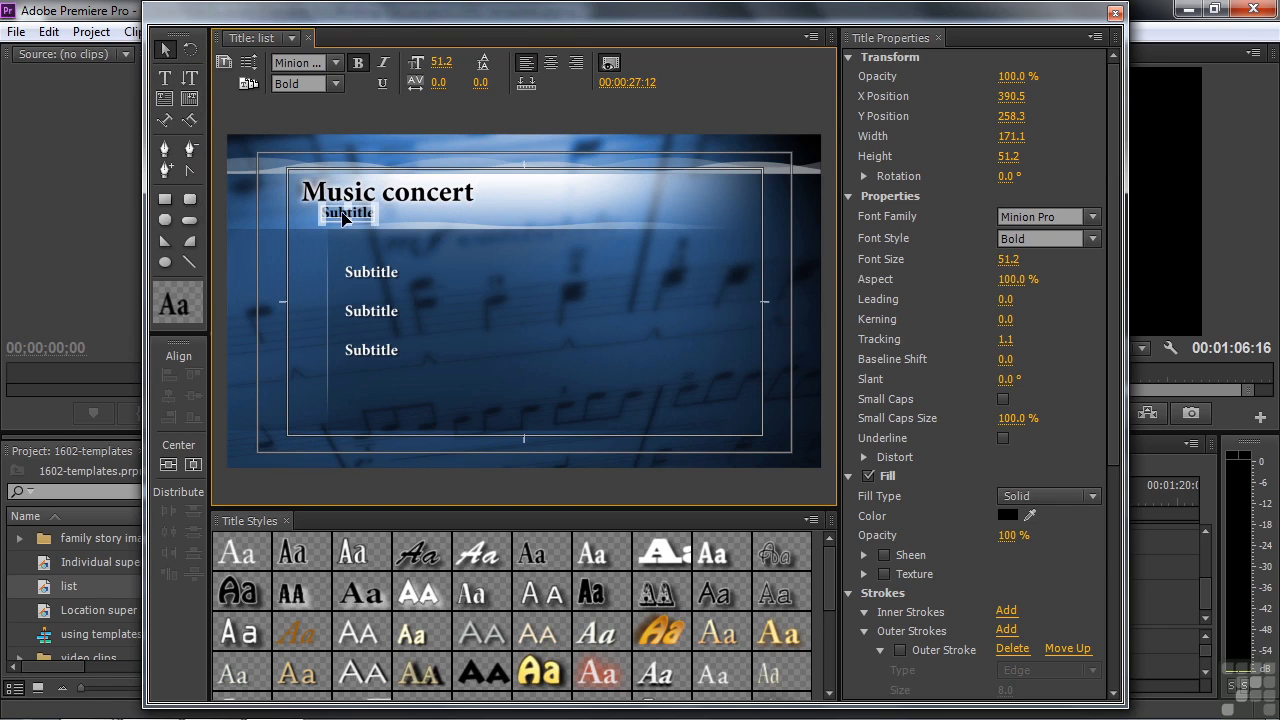
pyautogui.click(330, 208)
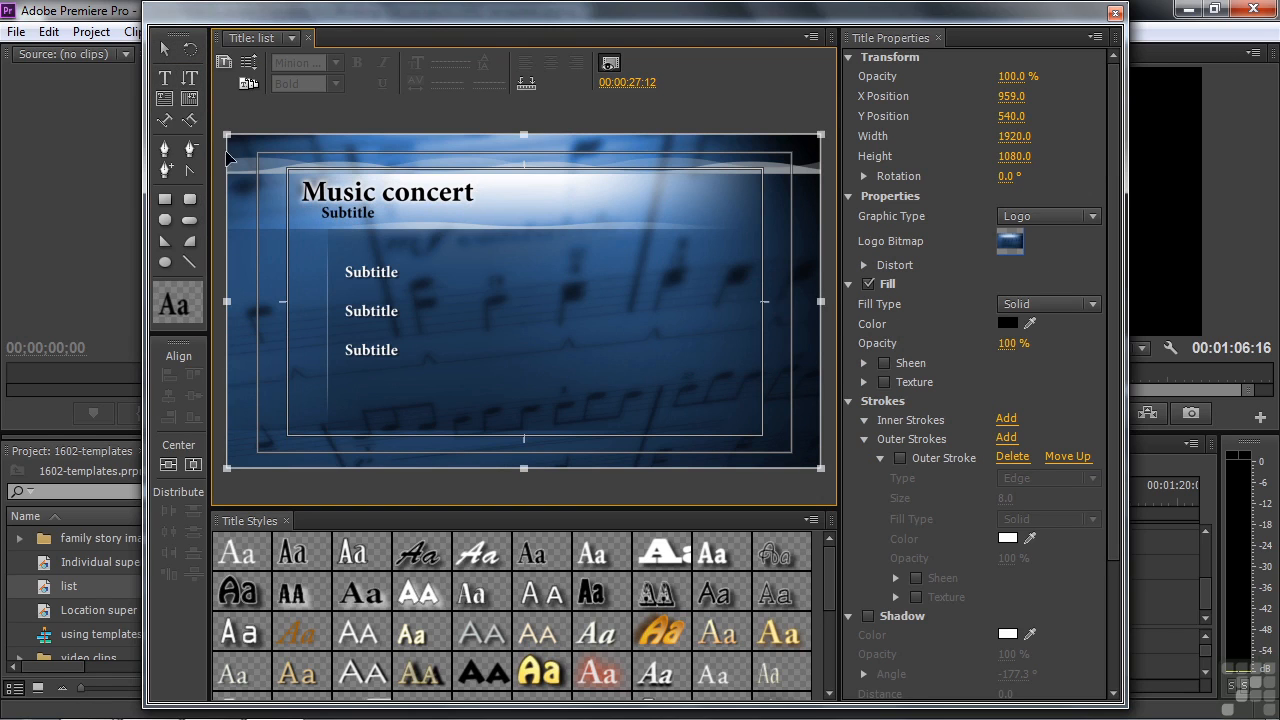
pyautogui.click(167, 50)
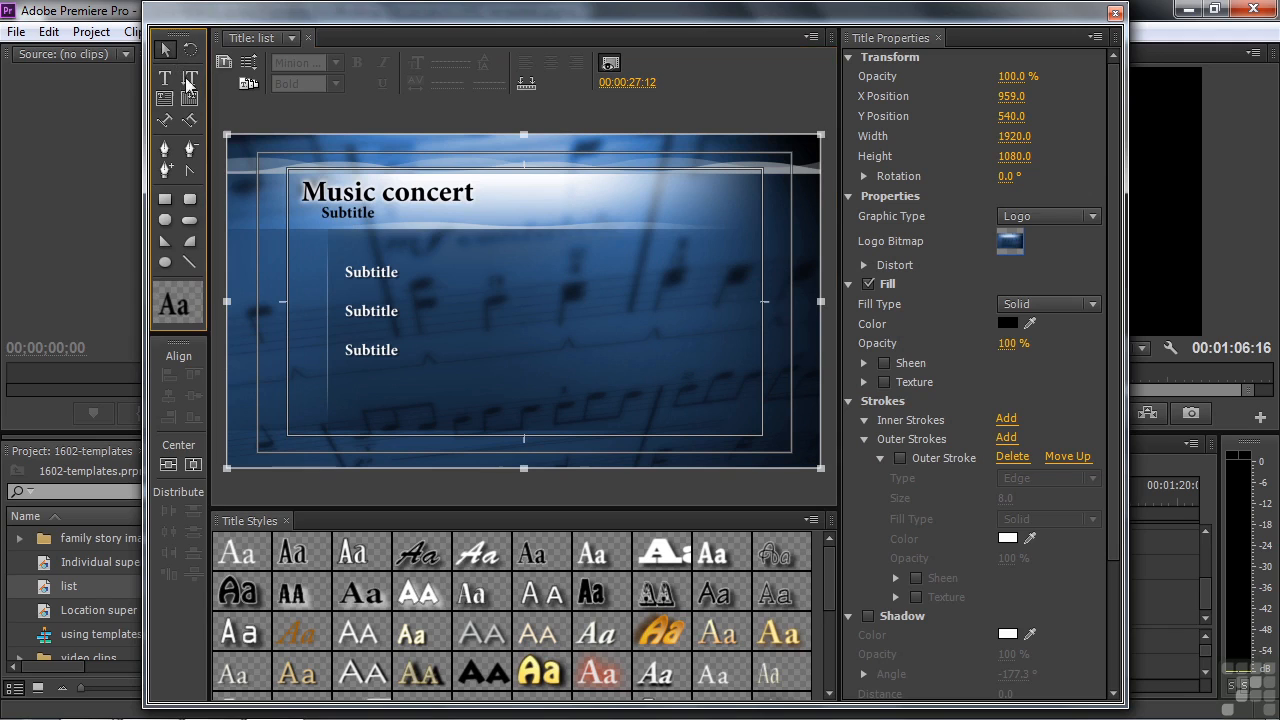
pyautogui.doubleClick(349, 212)
pyautogui.moveTo(320, 212); pyautogui.dragTo(372, 215)
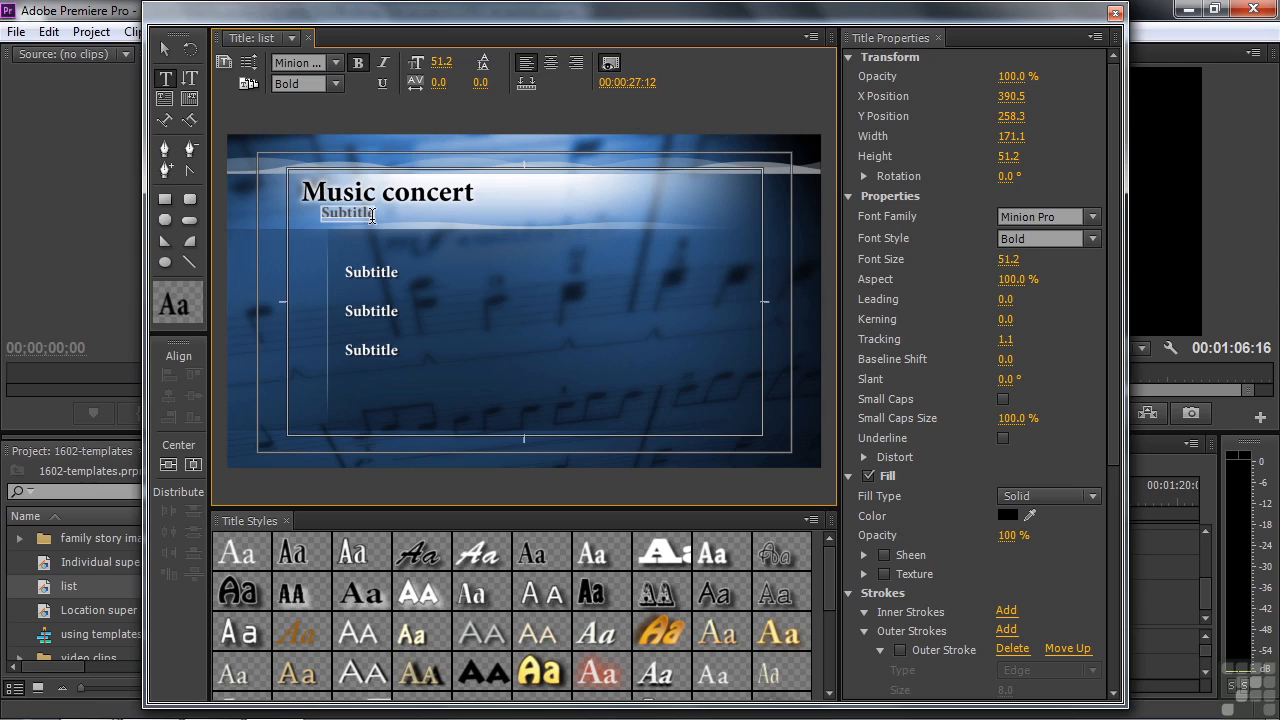
pyautogui.write('S')
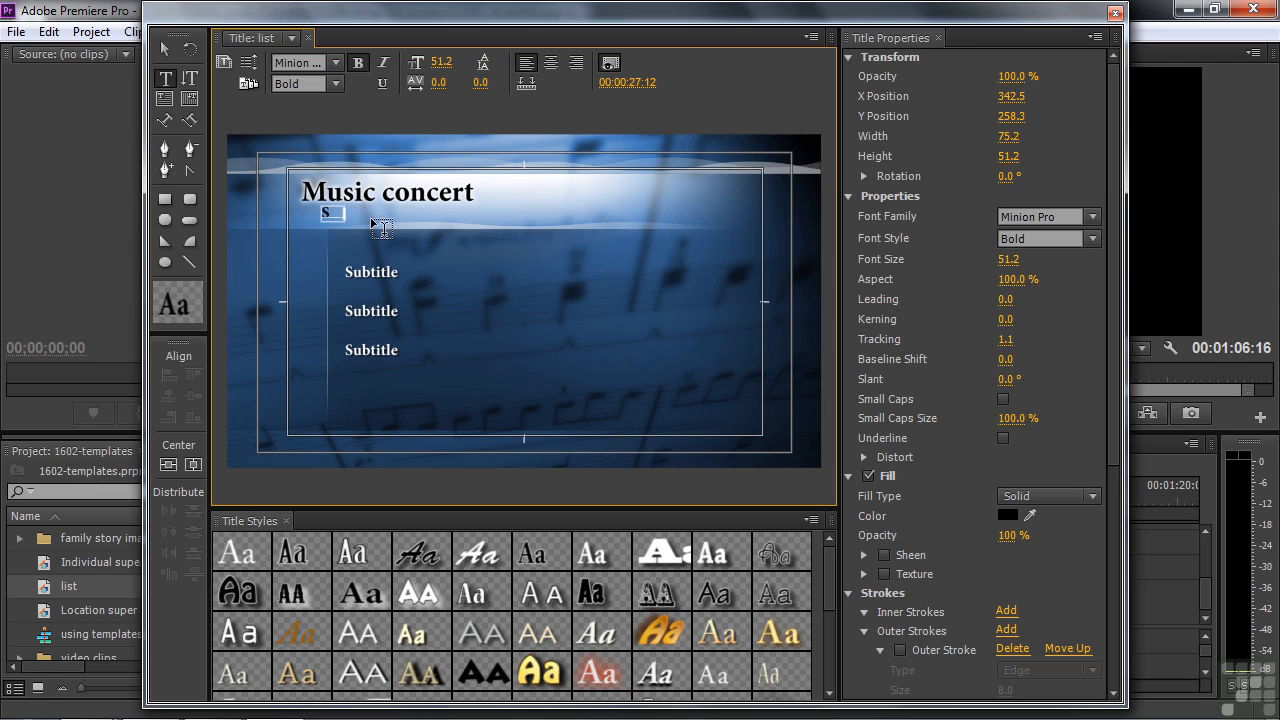
pyautogui.write('pring concert')
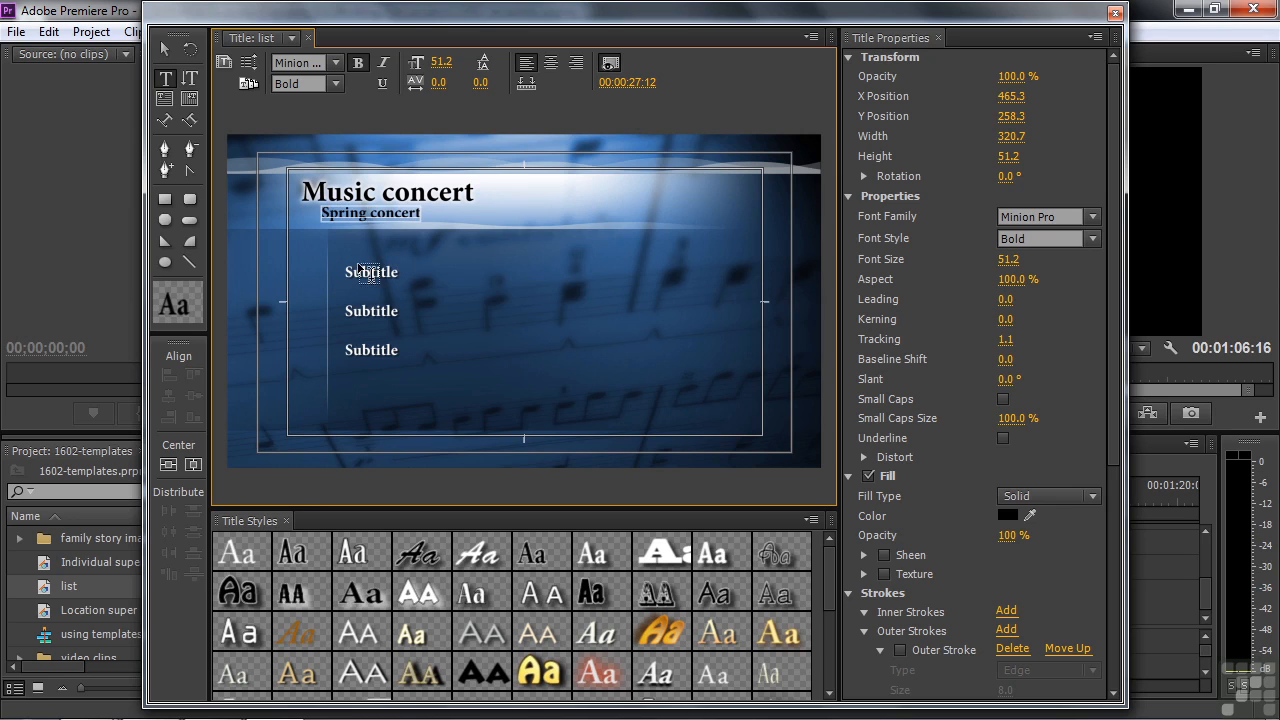
pyautogui.click(165, 48)
# Step: Rewrite the subtitle list as Selection #1 through Selection #4, deleting the leftover Subtitle lines
pyautogui.click(366, 272)
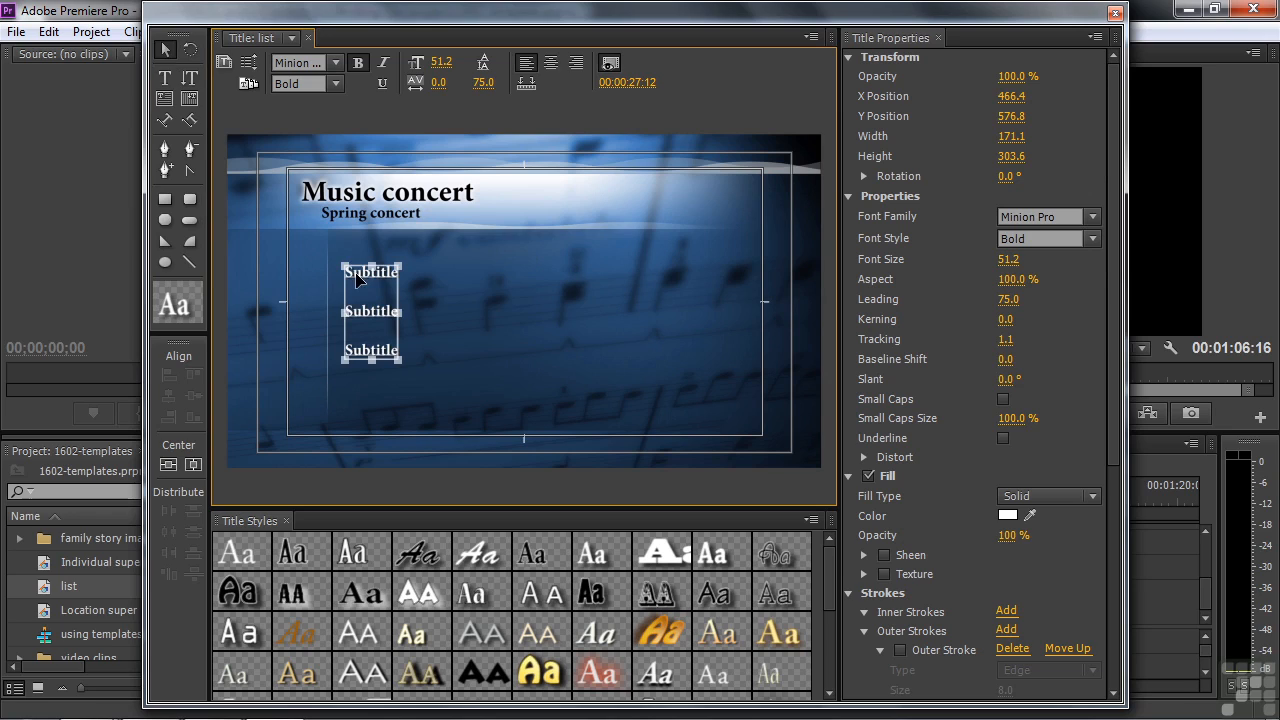
pyautogui.doubleClick(352, 272)
pyautogui.moveTo(348, 275); pyautogui.dragTo(388, 277)
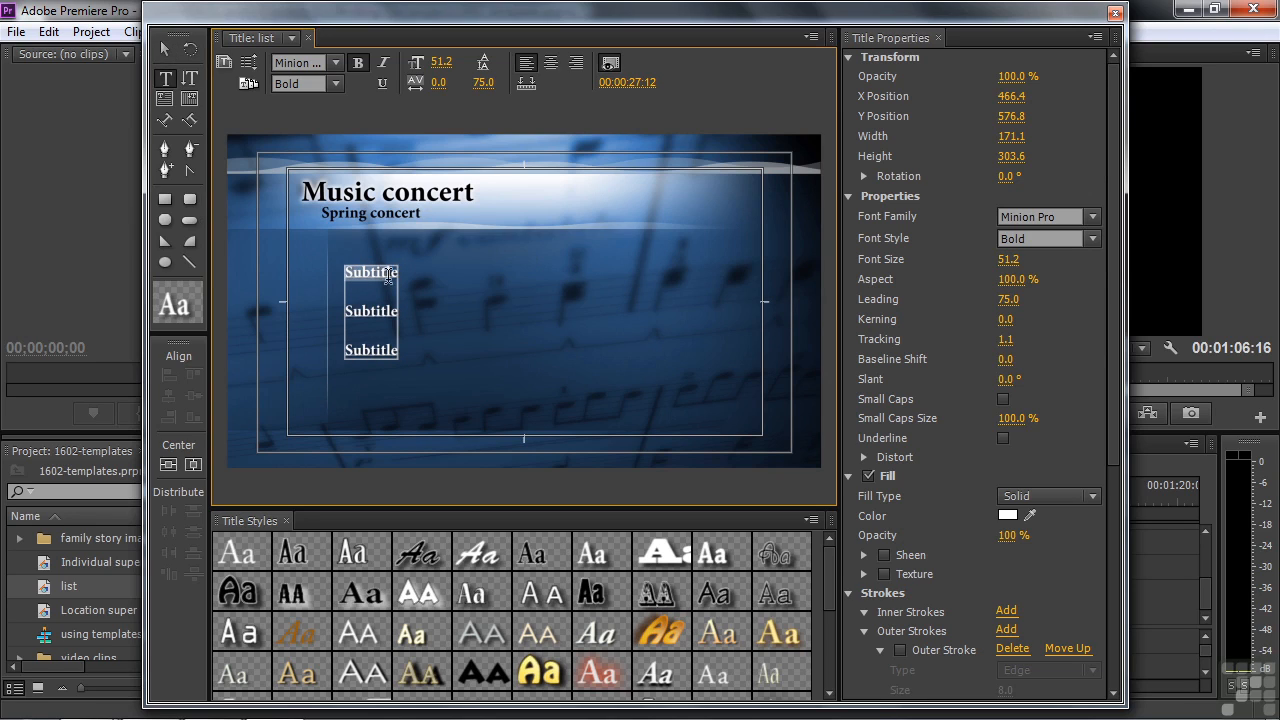
pyautogui.write('Selection #1')
pyautogui.press('Return')
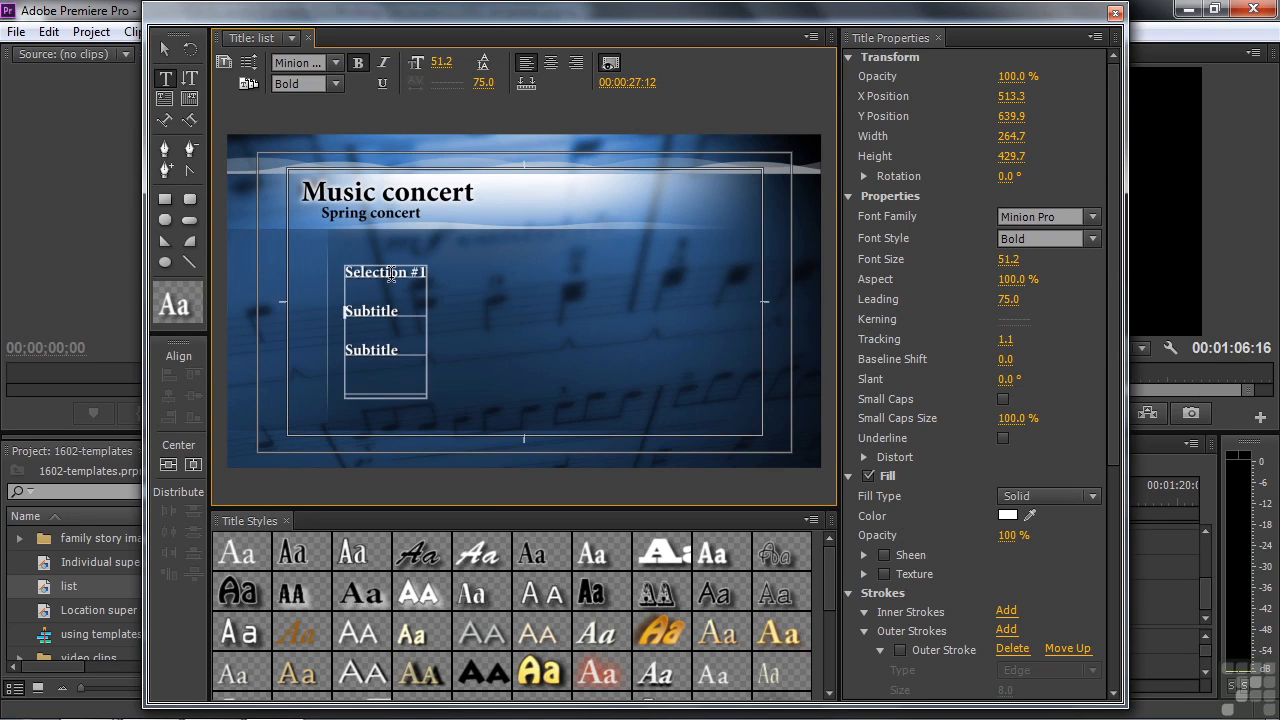
pyautogui.write('S')
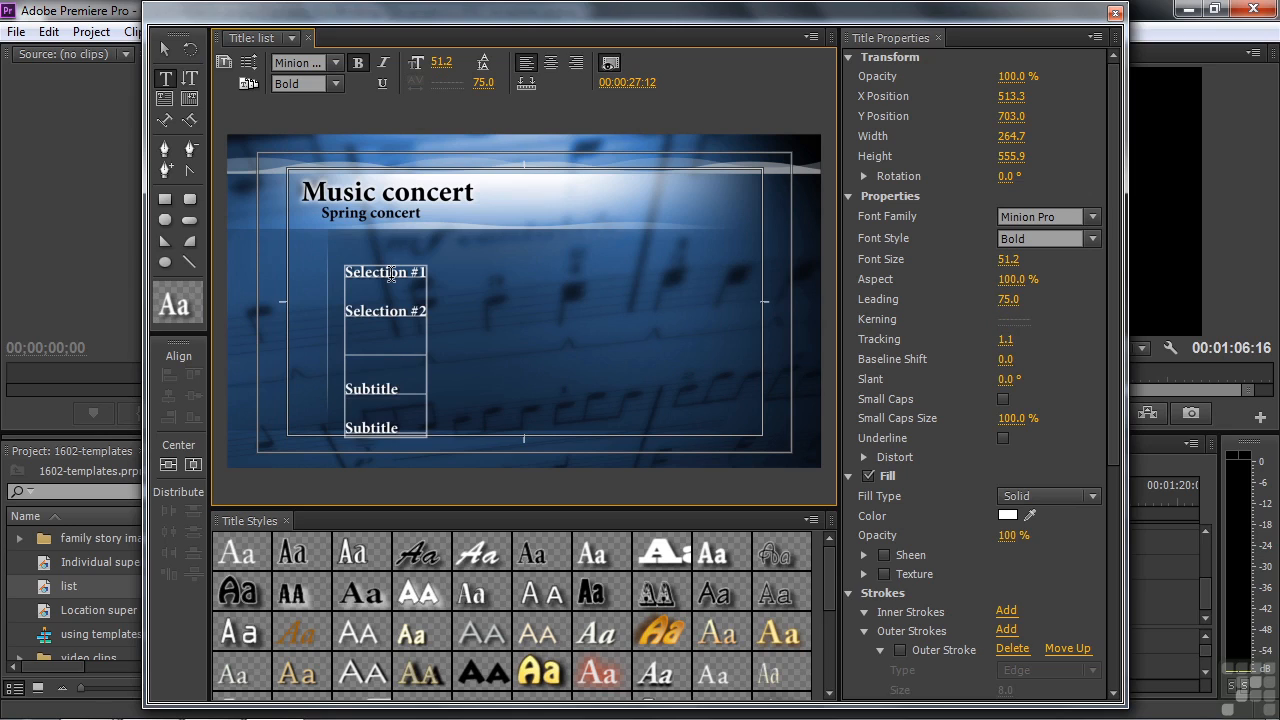
pyautogui.write('Selection #')
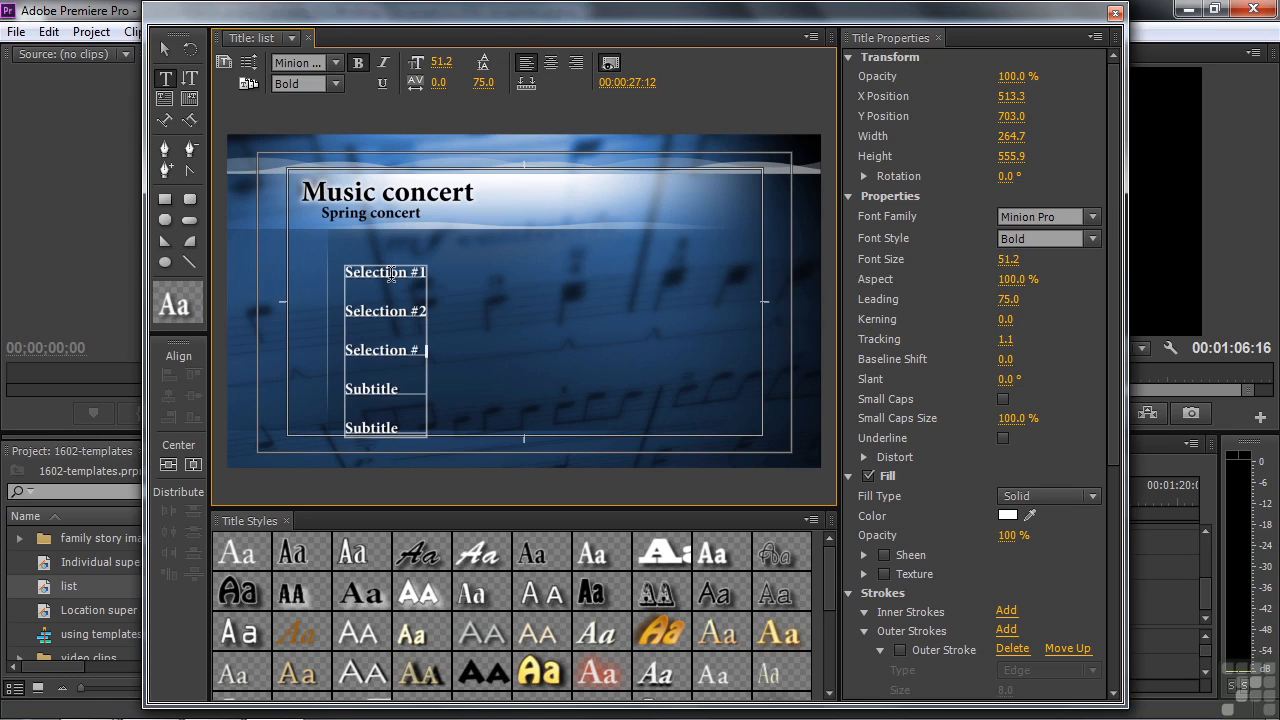
pyautogui.write('3')
pyautogui.press('Return')
pyautogui.write('Selection #4')
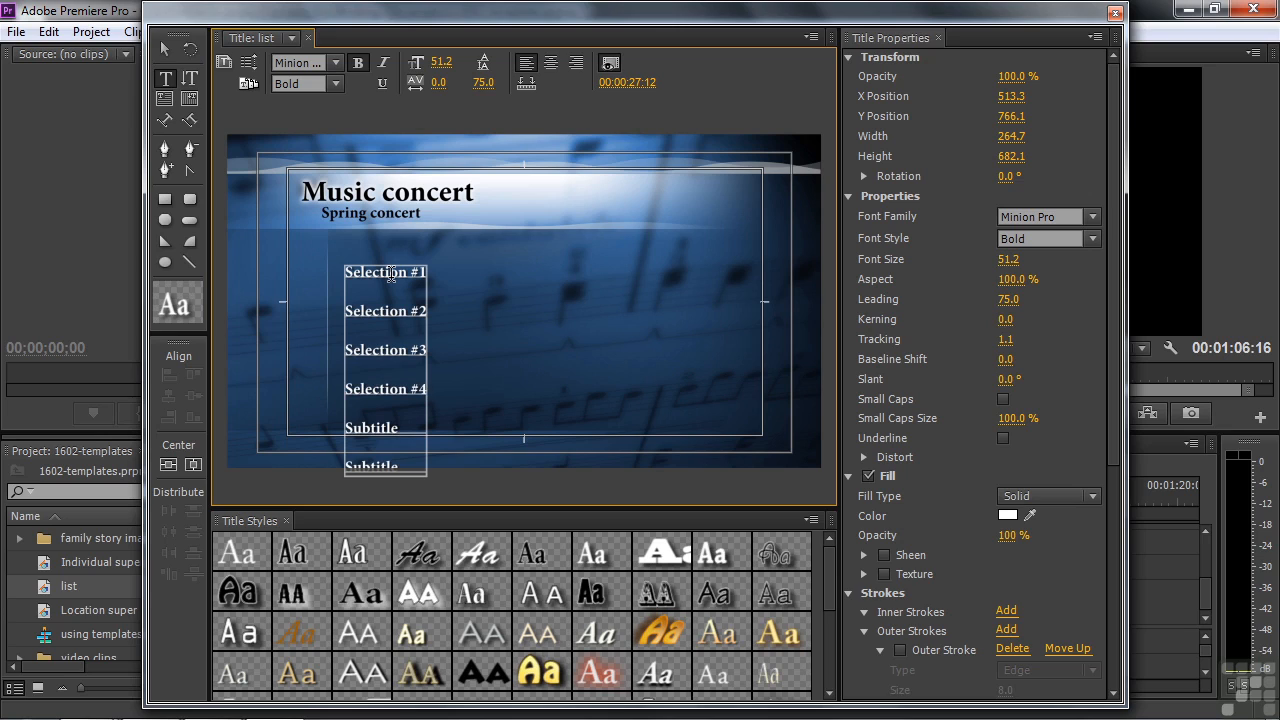
pyautogui.press('Delete')
pyautogui.press('Delete')
pyautogui.press('Delete')
pyautogui.press('Delete')
pyautogui.press('Delete')
pyautogui.press('Delete')
pyautogui.press('Delete')
pyautogui.press('Delete')
pyautogui.press('Delete')
pyautogui.press('Delete')
pyautogui.press('Delete')
pyautogui.press('Delete')
pyautogui.press('Delete')
pyautogui.press('Delete')
pyautogui.press('Delete')
pyautogui.press('Delete')
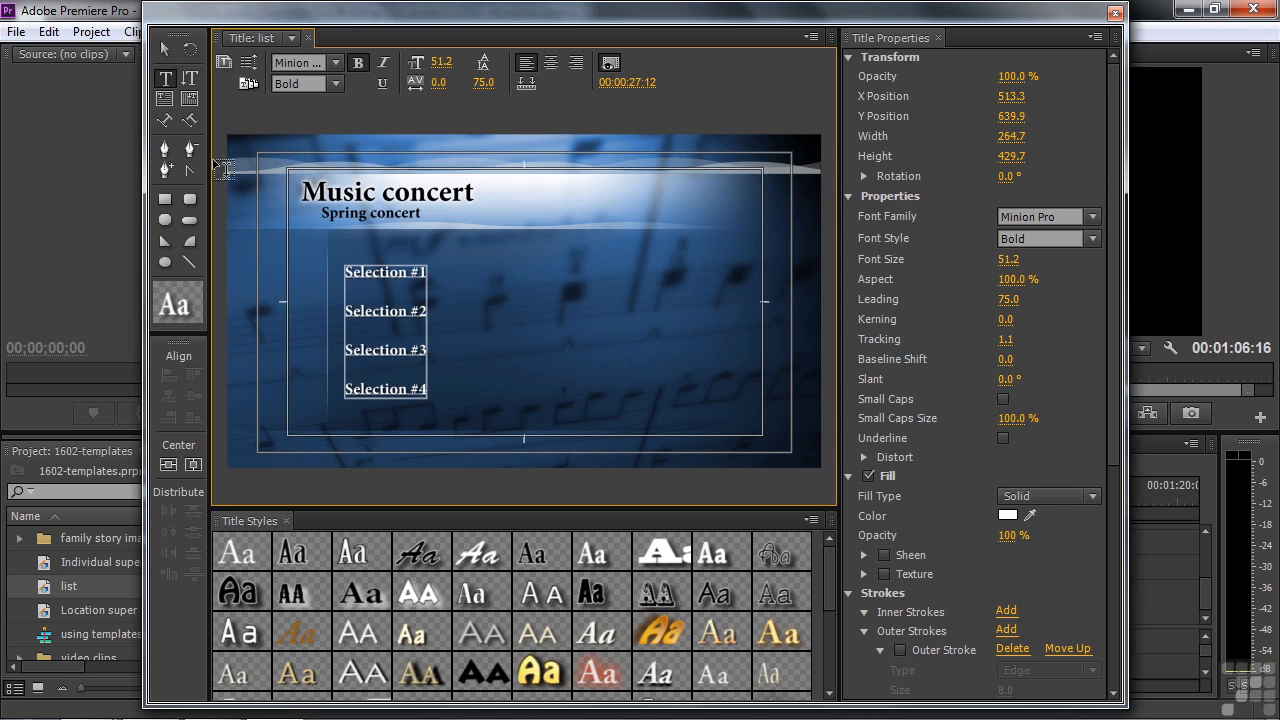
pyautogui.click(165, 49)
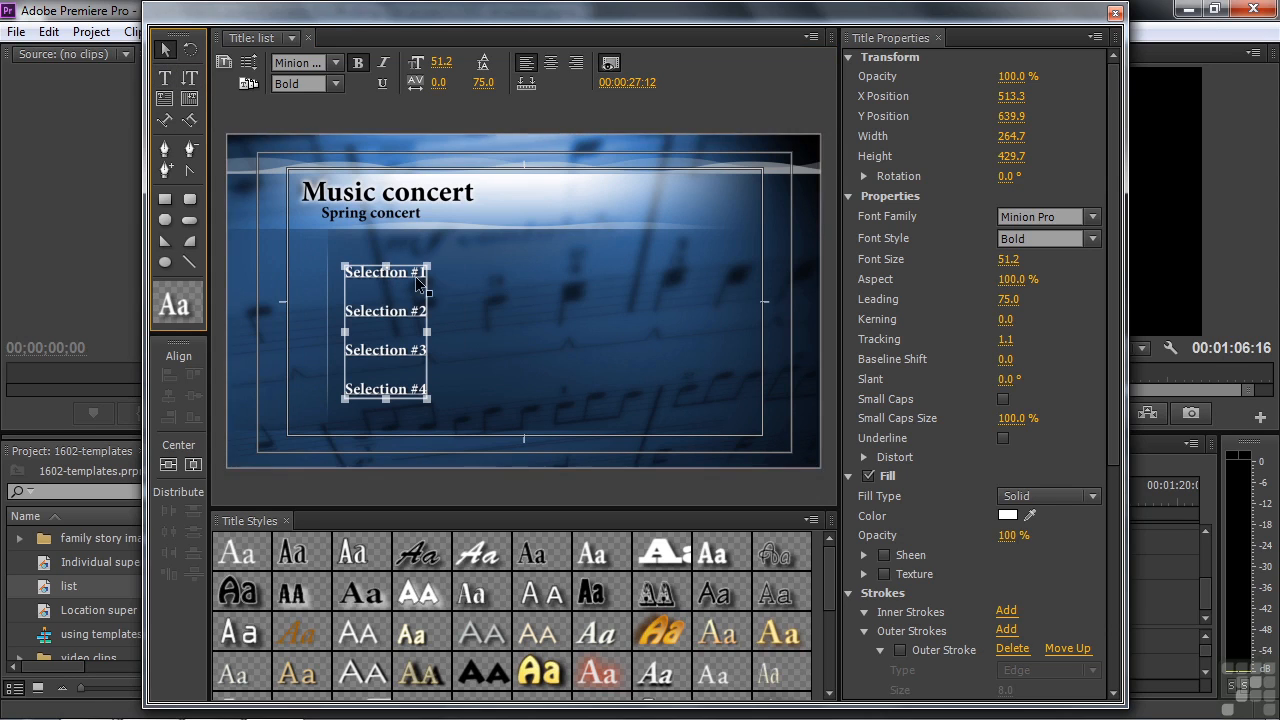
# Step: Enlarge the Selection list text and the Music concert heading
pyautogui.moveTo(428, 265); pyautogui.dragTo(472, 243)
pyautogui.click(417, 202)
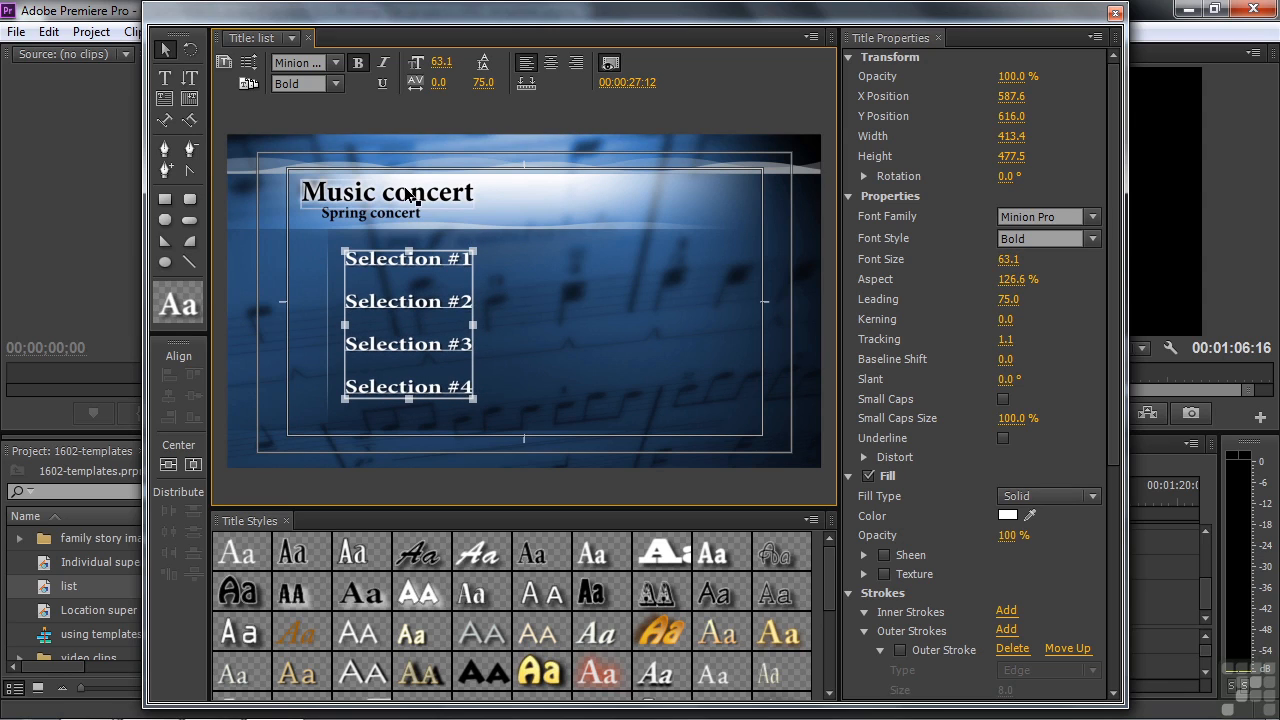
pyautogui.moveTo(479, 182)
pyautogui.mouseDown()
pyautogui.moveTo(505, 171)
pyautogui.moveTo(484, 172)
pyautogui.mouseUp()
# Step: Shift Spring concert right to align with the Selection list and close the titler
pyautogui.click(368, 219)
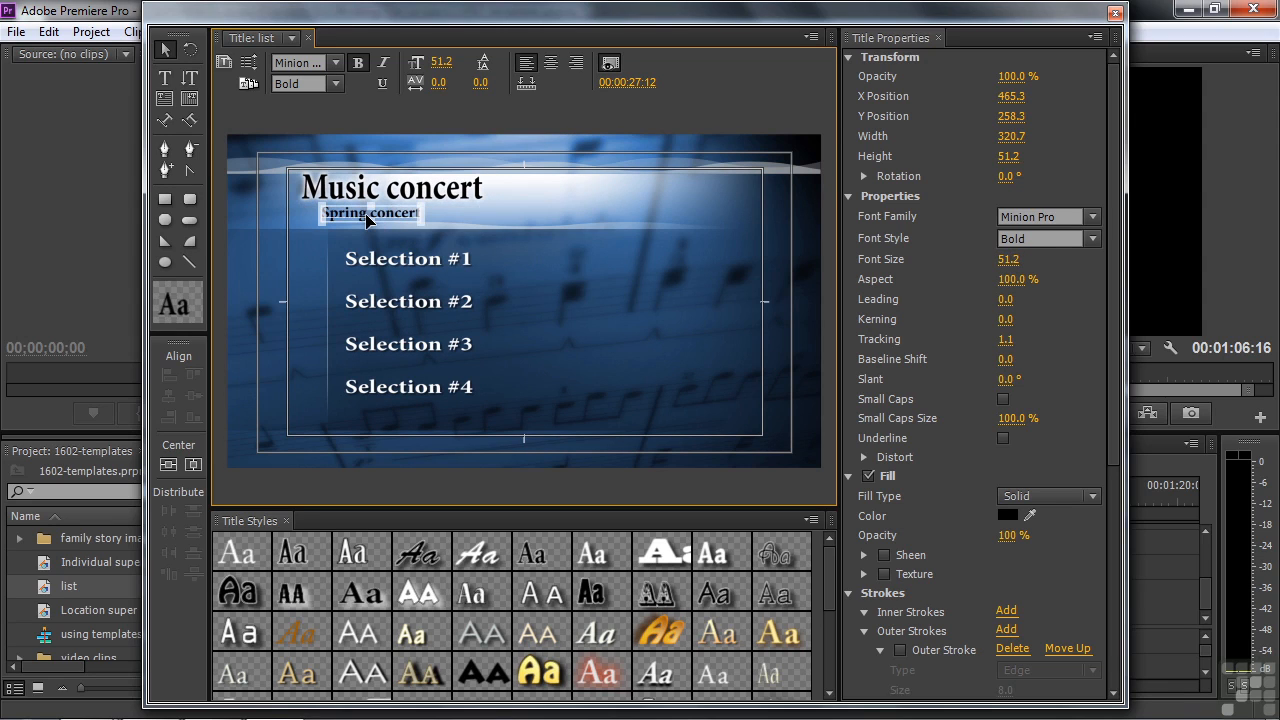
pyautogui.moveTo(368, 219); pyautogui.dragTo(391, 223)
pyautogui.click(360, 195)
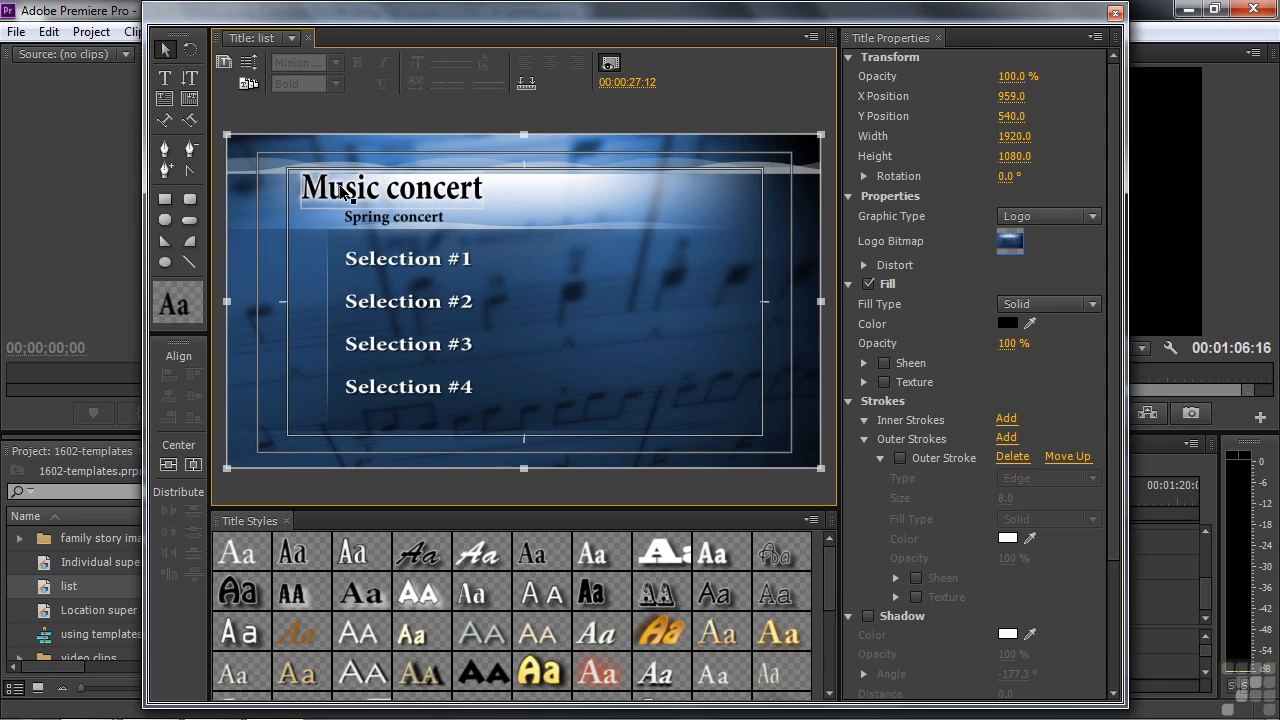
pyautogui.click(338, 193)
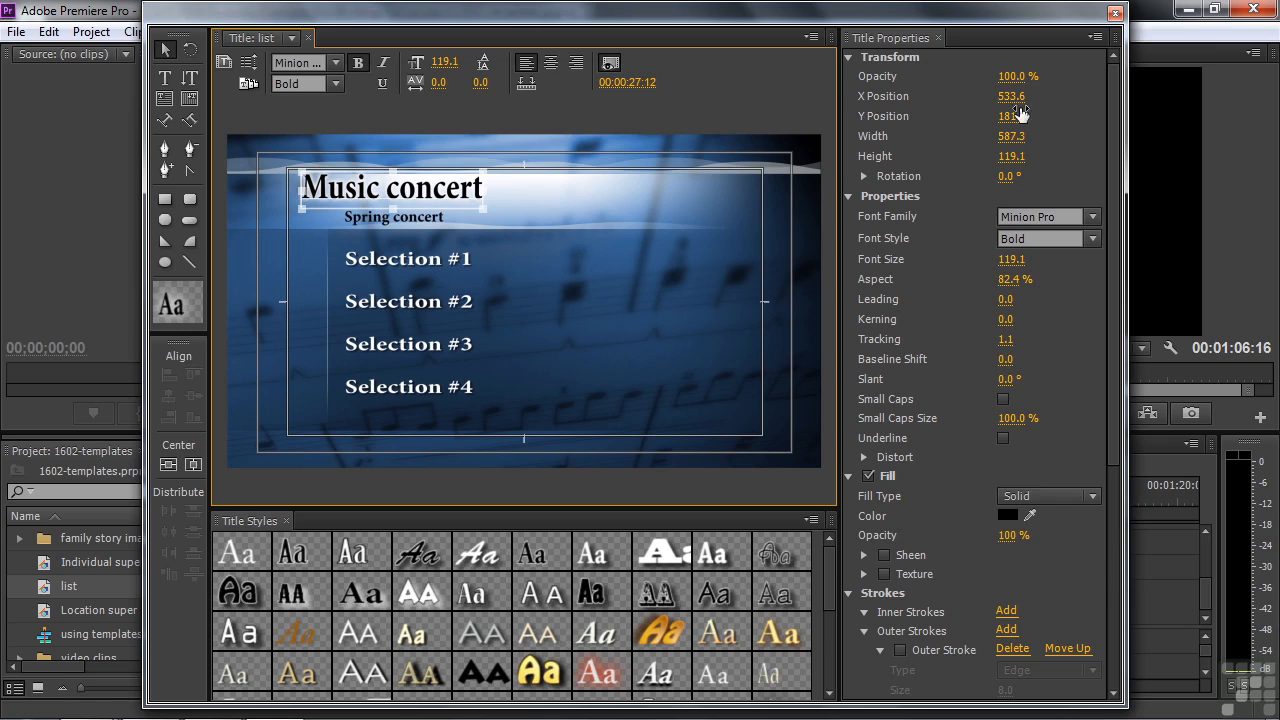
pyautogui.click(1116, 14)
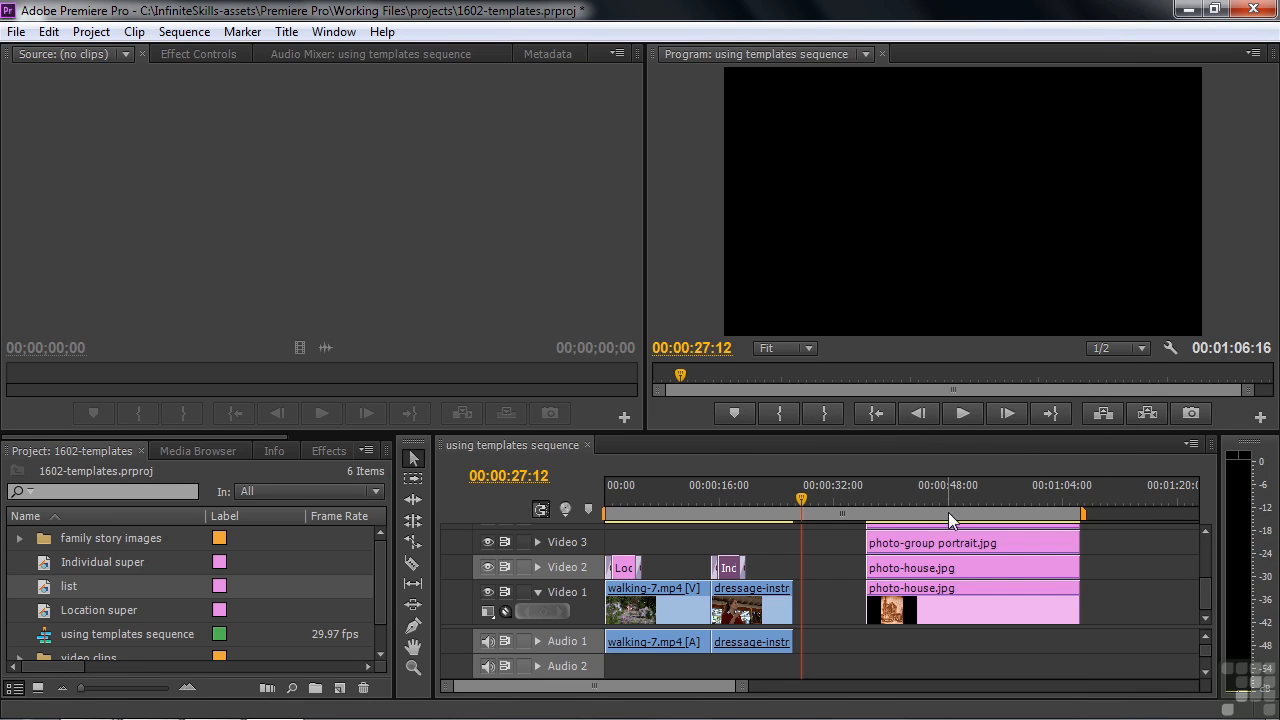
# Step: Place the list title on Video 1 at the playhead, preview it, and show the Effects list
pyautogui.moveTo(40, 586); pyautogui.dragTo(861, 600)
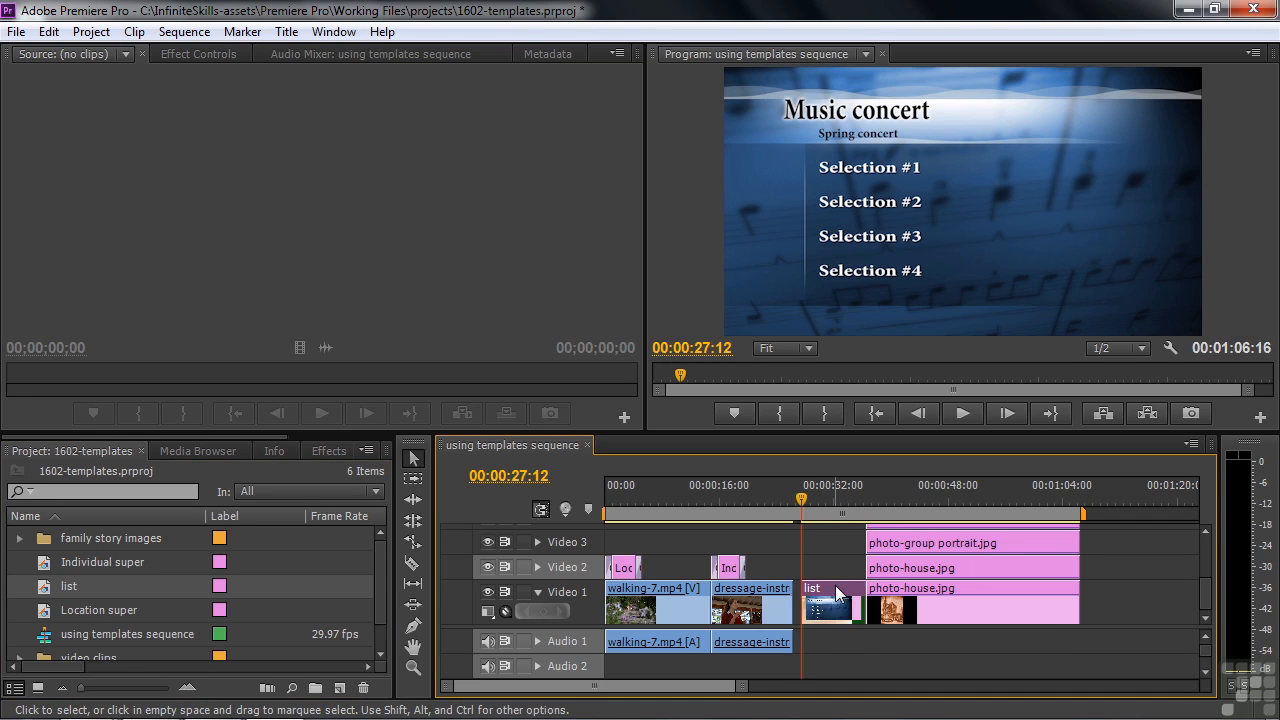
pyautogui.moveTo(811, 503); pyautogui.dragTo(816, 529)
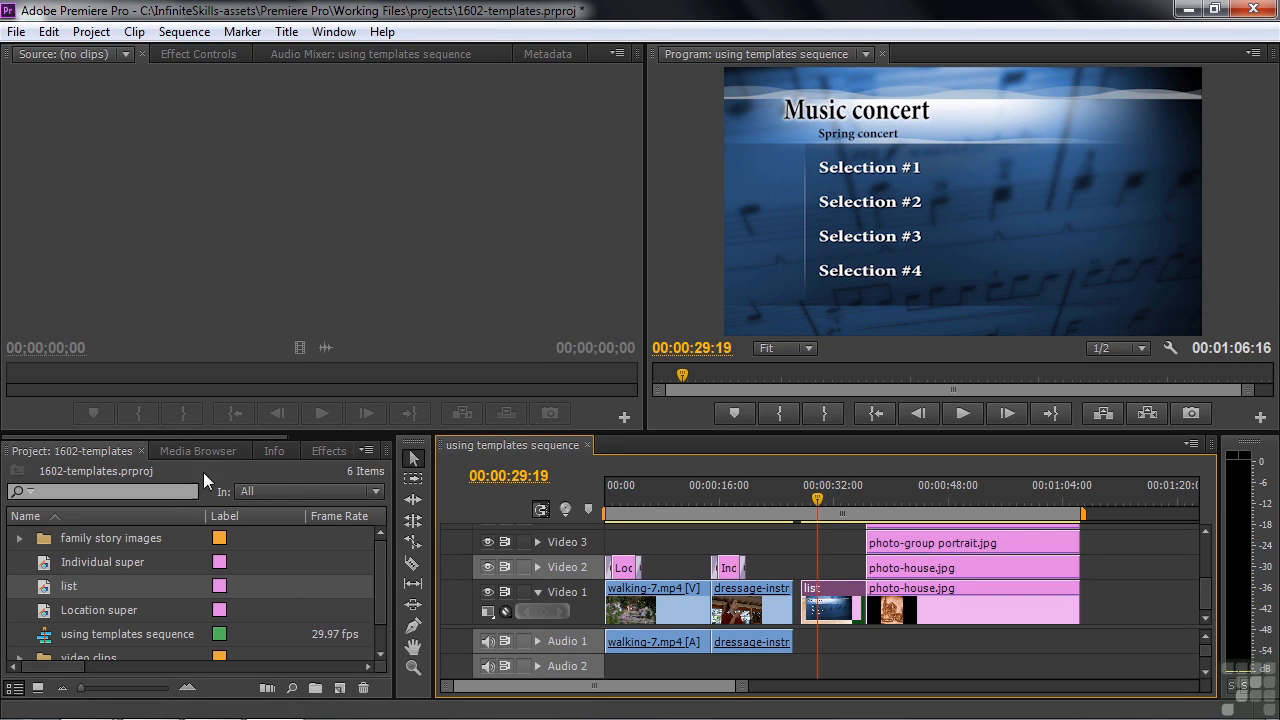
pyautogui.click(325, 451)
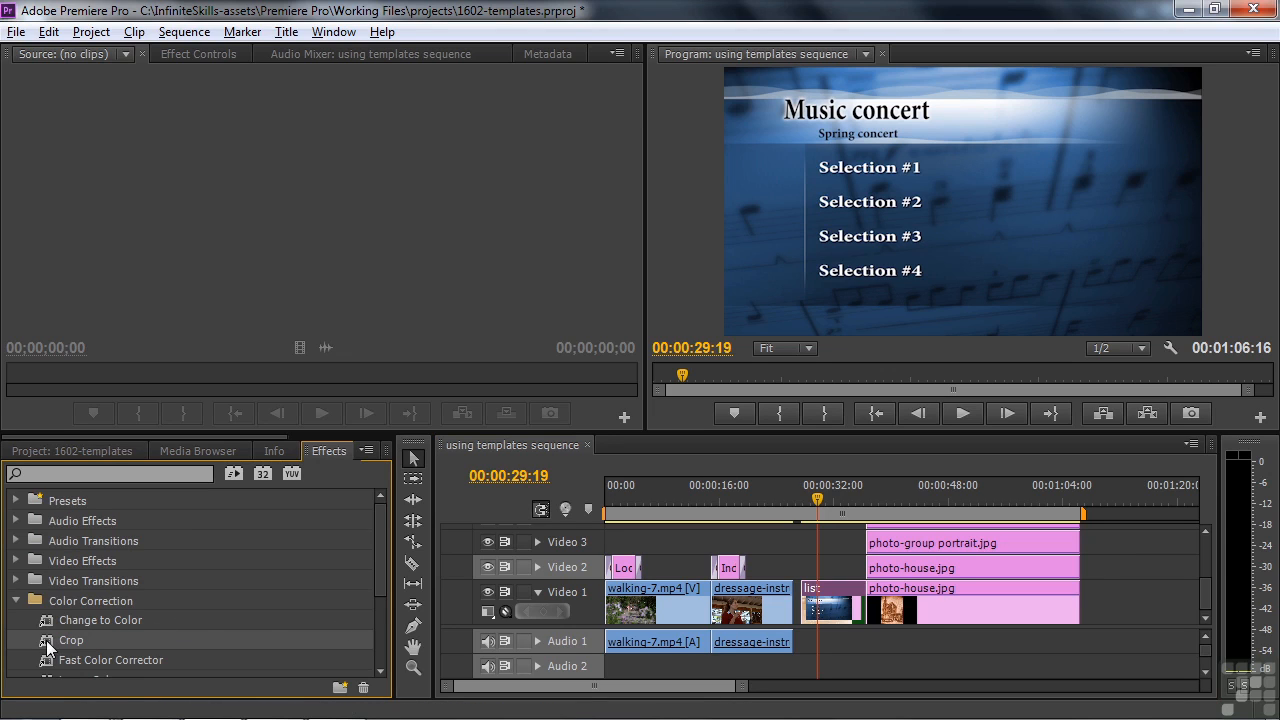
# Step: Crop the list clip's bottom by 65.8% to leave only the heading band, then reopen the title
pyautogui.click(840, 592)
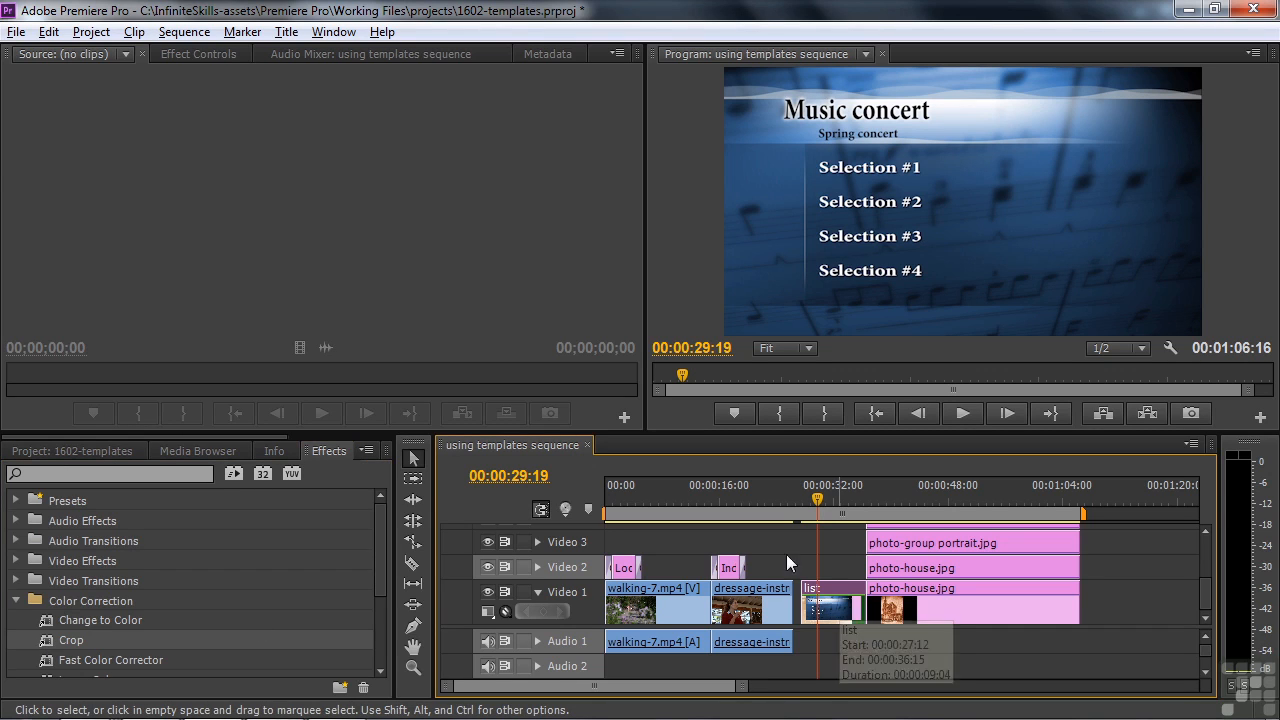
pyautogui.click(199, 54)
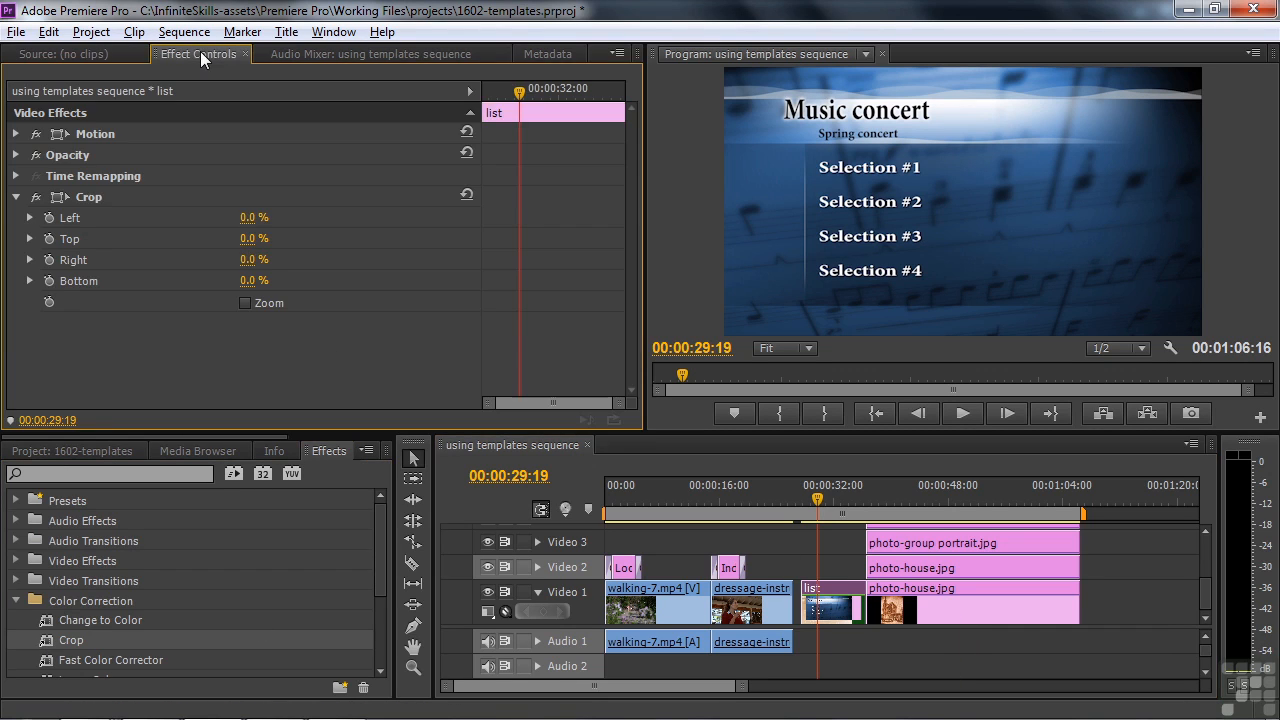
pyautogui.click(69, 195)
pyautogui.moveTo(958, 334); pyautogui.dragTo(943, 167)
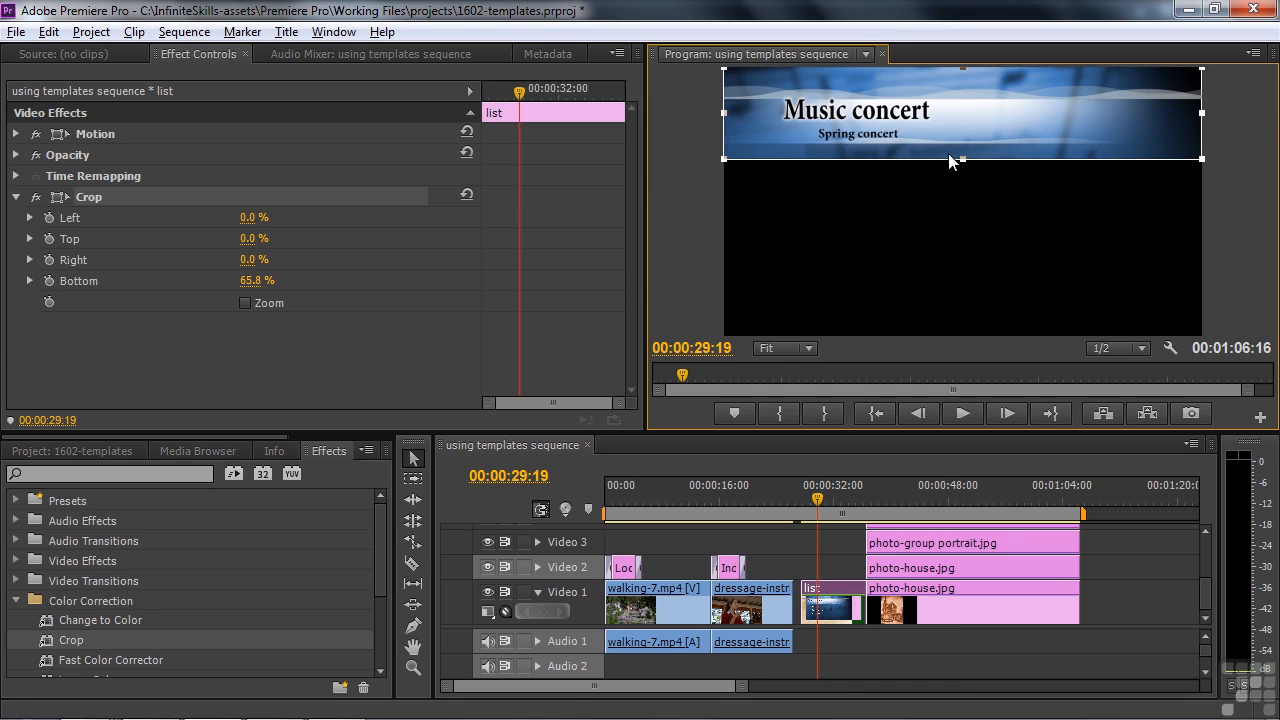
pyautogui.doubleClick(832, 596)
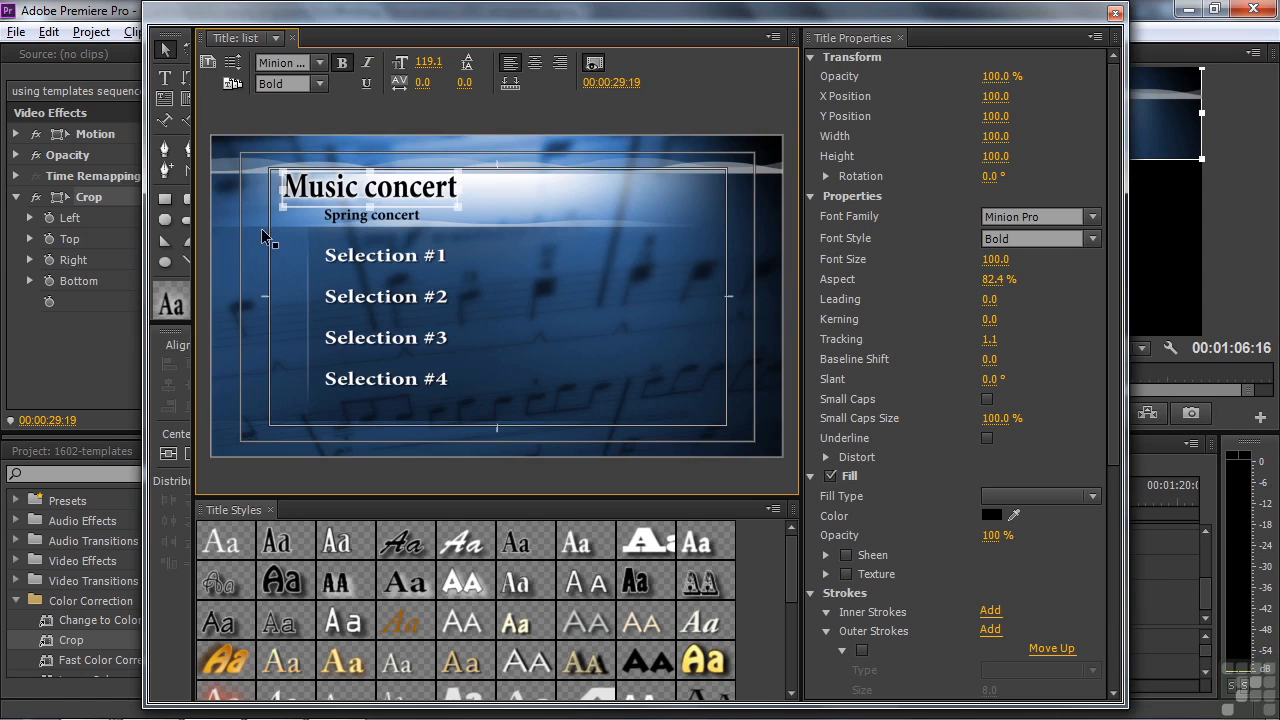
# Step: Create a copy of the title named 'list blank' and delete its four Selection lines
pyautogui.click(208, 64)
pyautogui.press('BackSpace')
pyautogui.write('list blank')
pyautogui.press('Return')
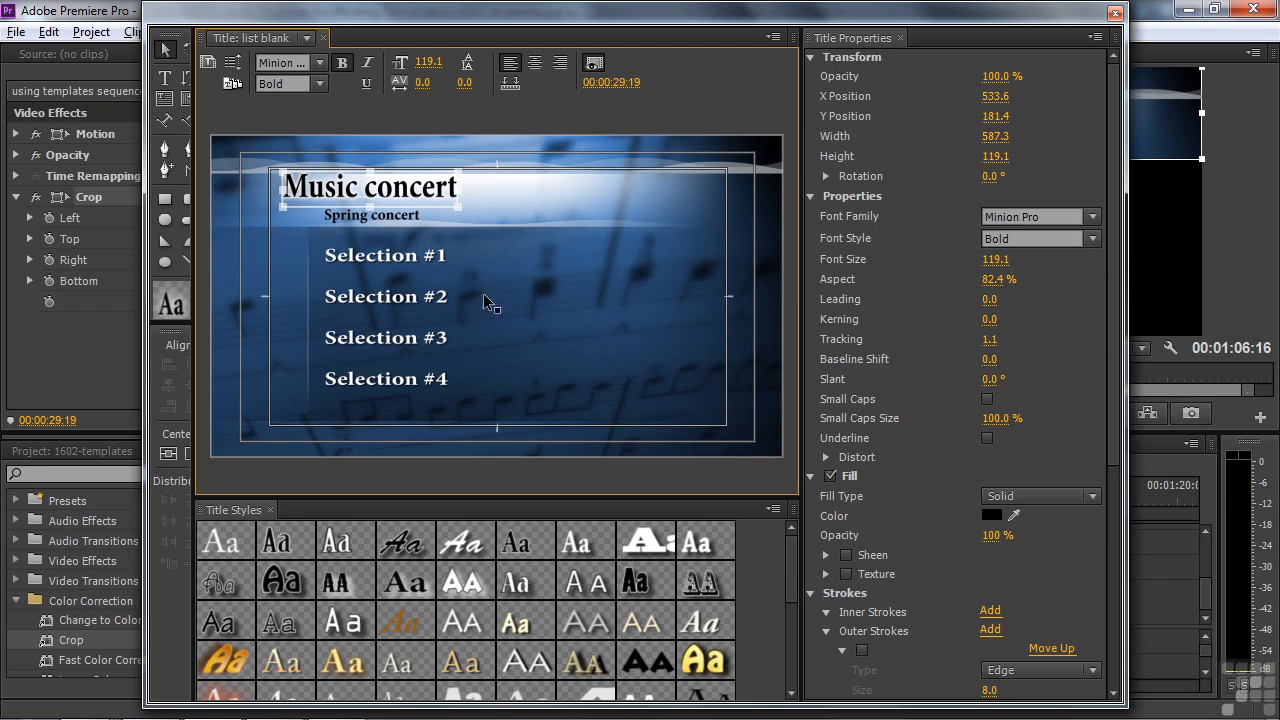
pyautogui.click(338, 381)
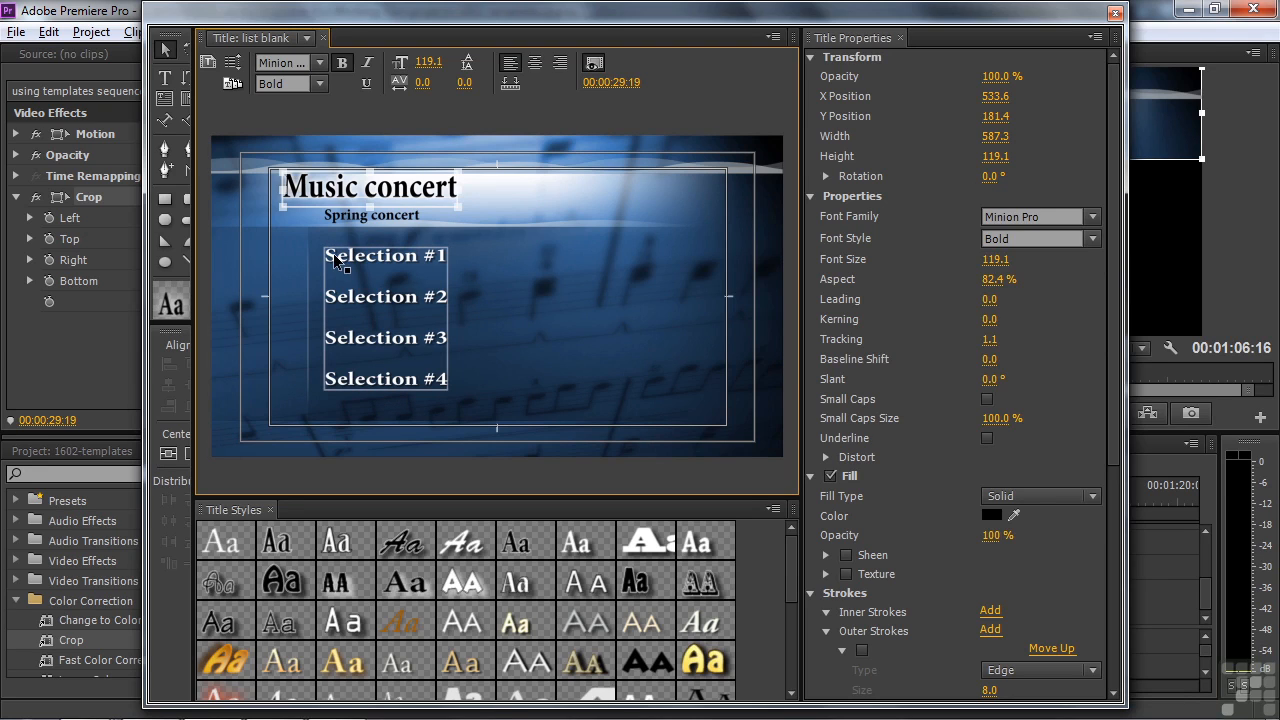
pyautogui.press('Delete')
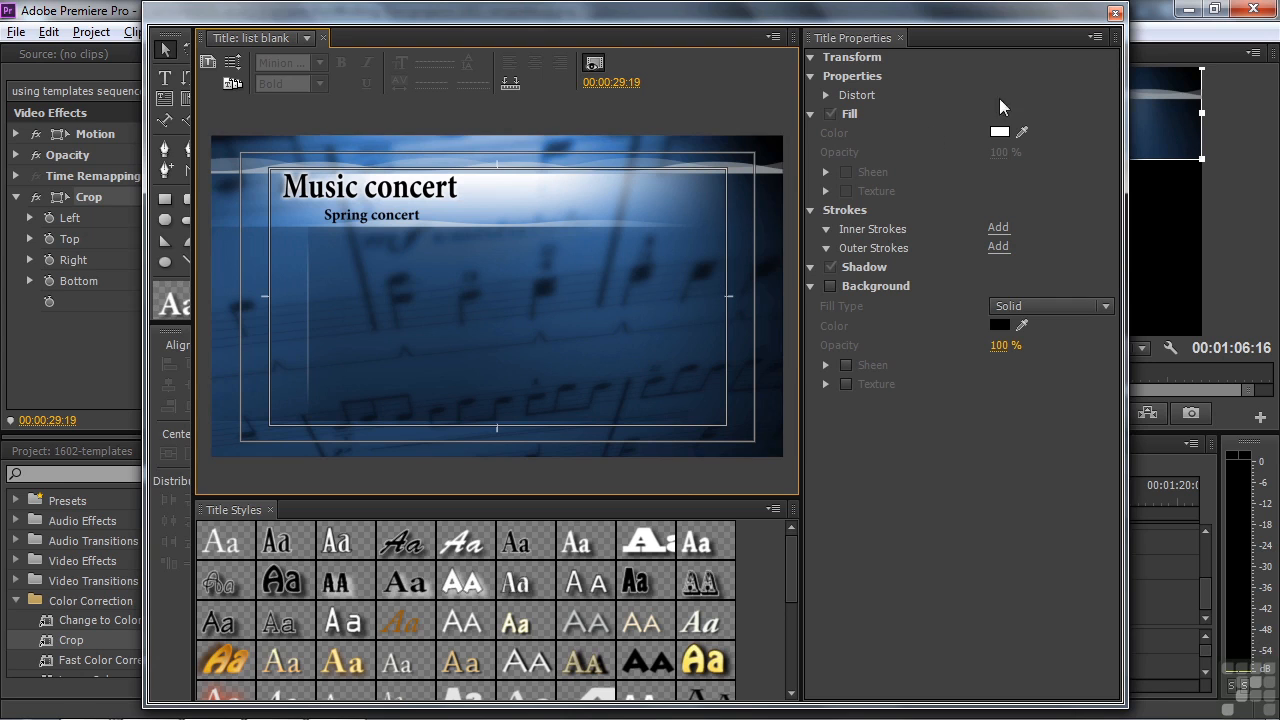
# Step: Close the titler and move the list clip up from Video 1 to Video 2
pyautogui.click(1116, 14)
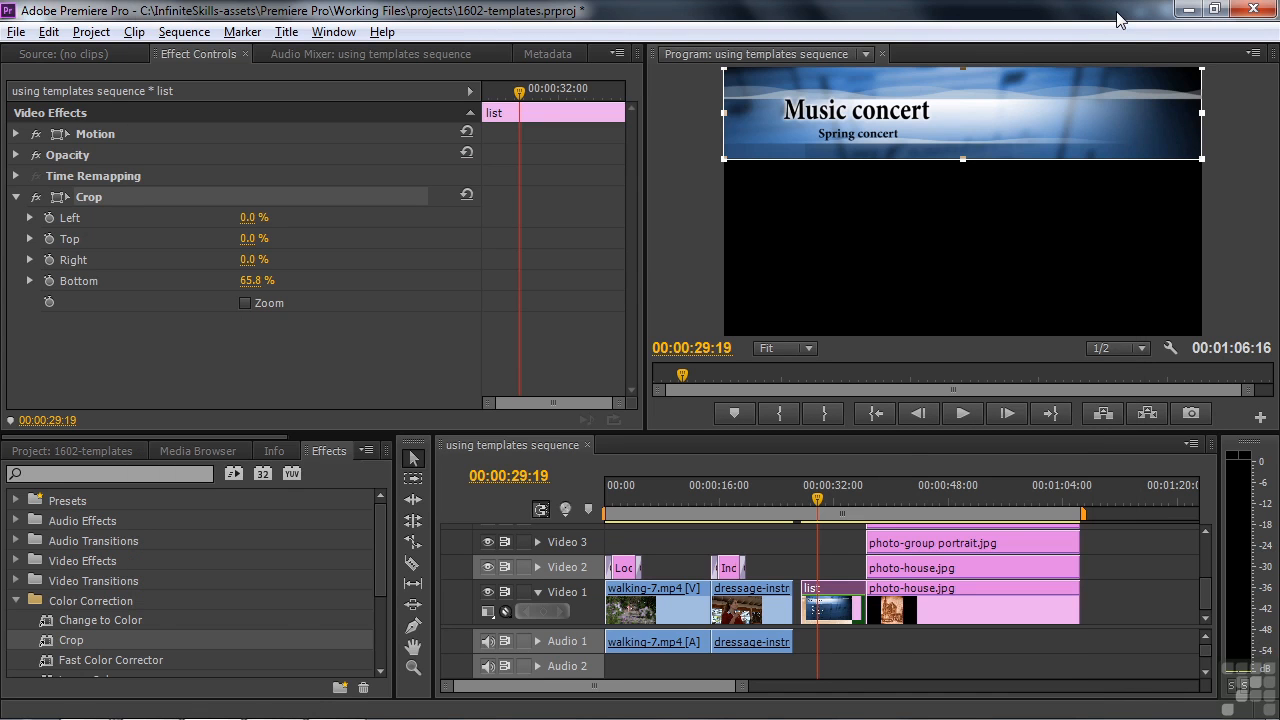
pyautogui.click(91, 451)
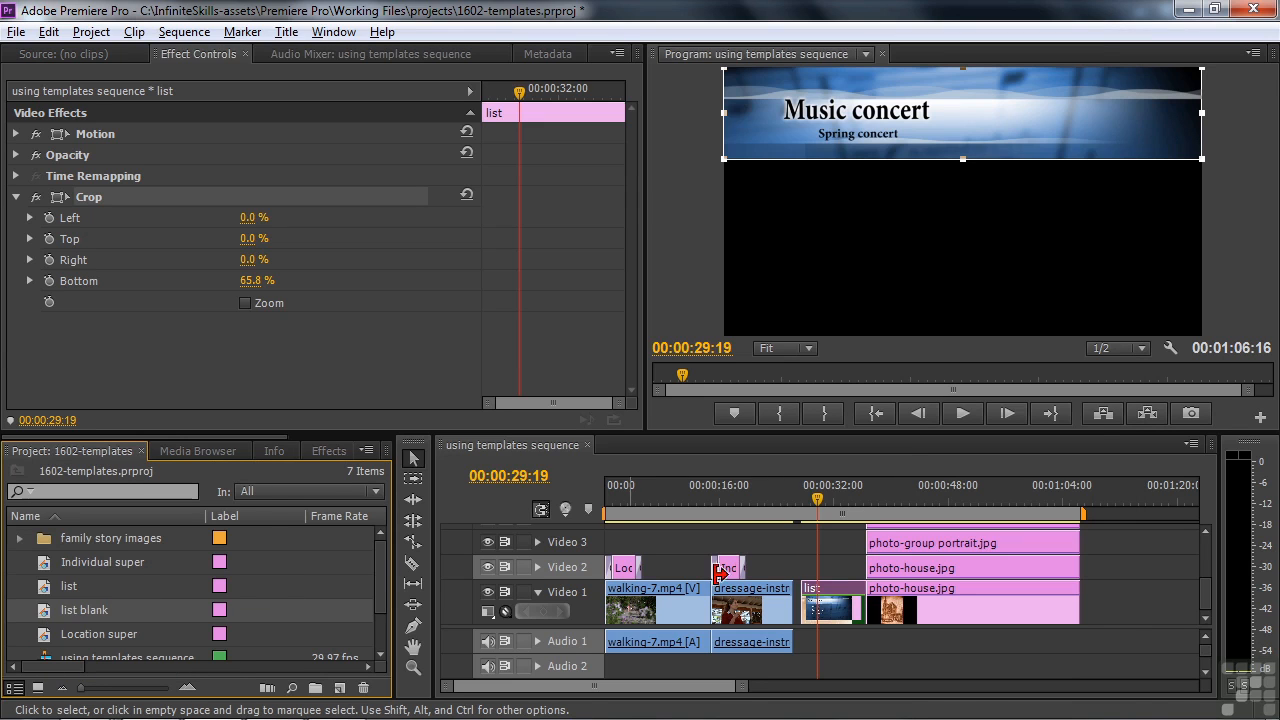
pyautogui.moveTo(841, 595); pyautogui.dragTo(841, 574)
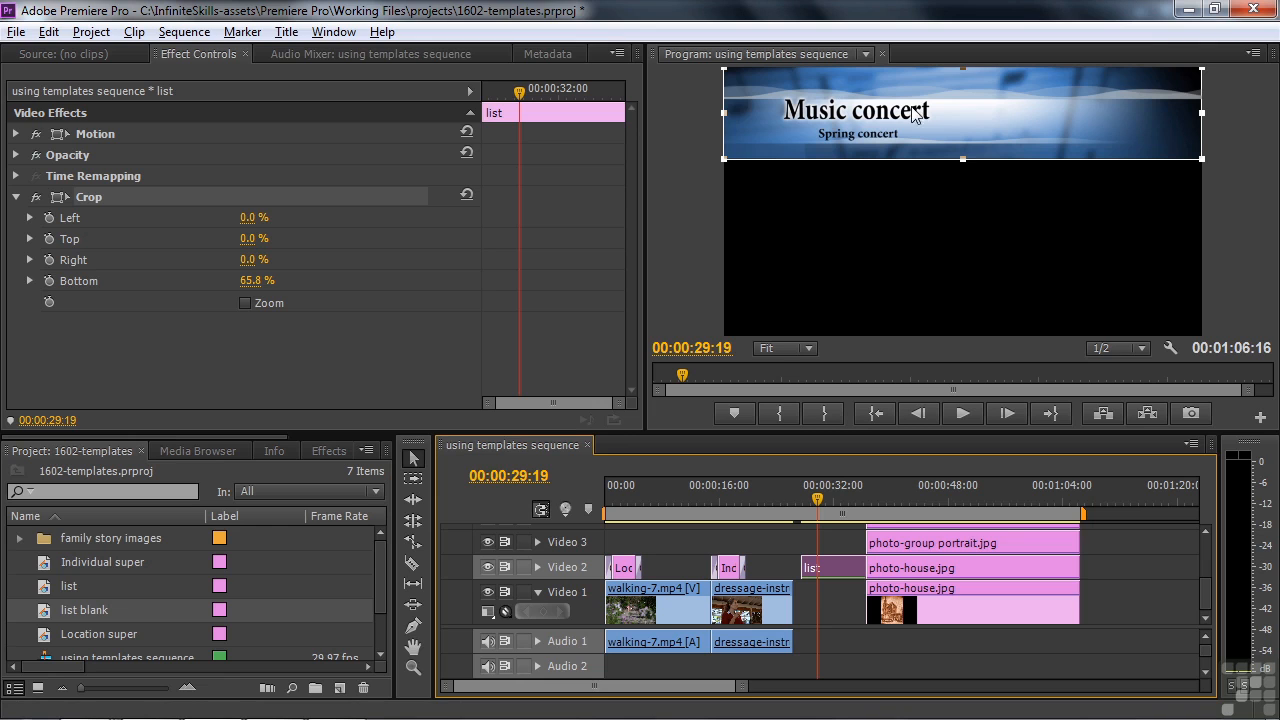
# Step: Place list blank on Video 1 beneath list and keyframe the list clip's 65.8% bottom crop
pyautogui.moveTo(50, 615); pyautogui.dragTo(862, 612)
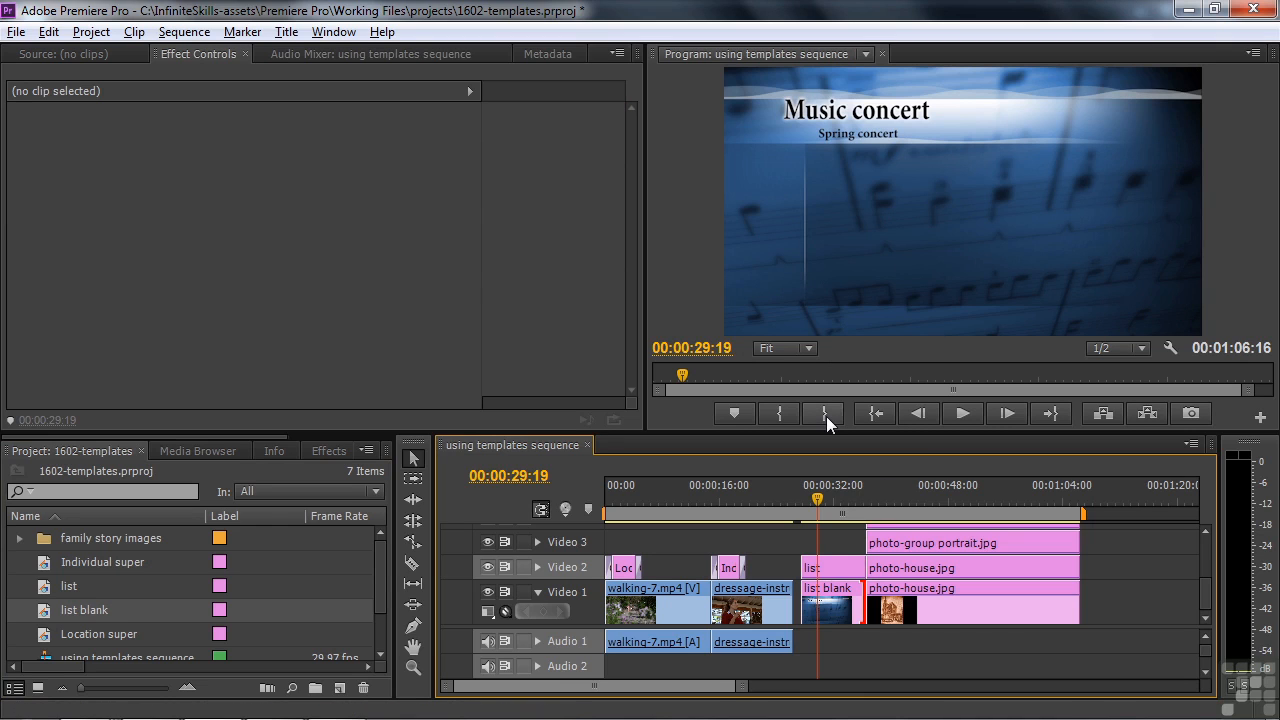
pyautogui.click(826, 568)
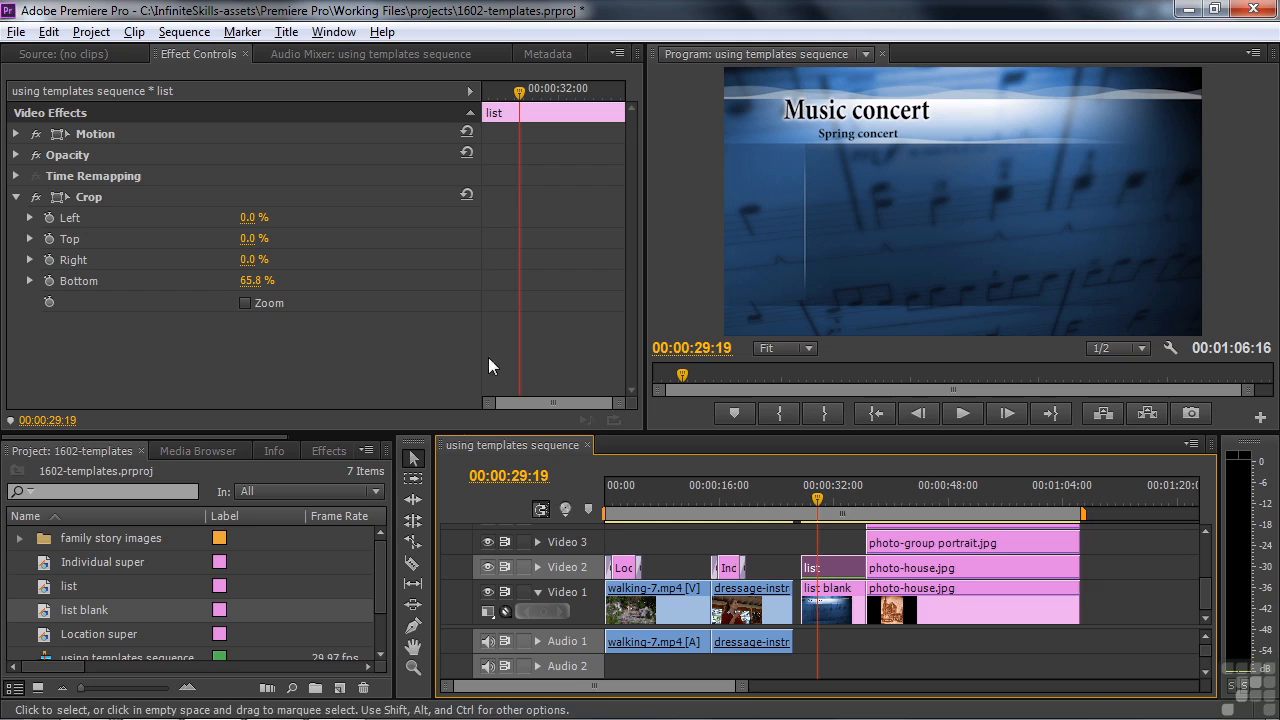
pyautogui.click(63, 192)
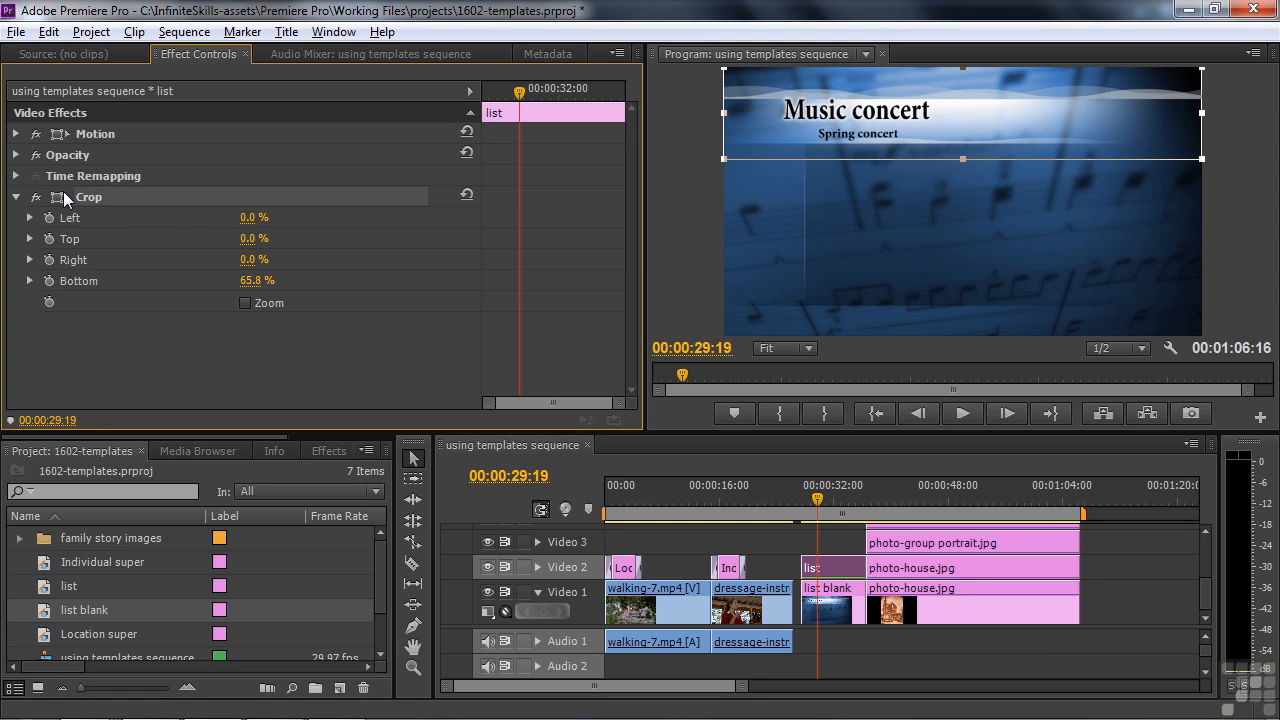
pyautogui.click(48, 281)
# Step: Add Hold bottom-crop keyframes revealing Selection #1–#4 at 30:16, 31:11, 32:08 and 33:09
pyautogui.rightClick(519, 284)
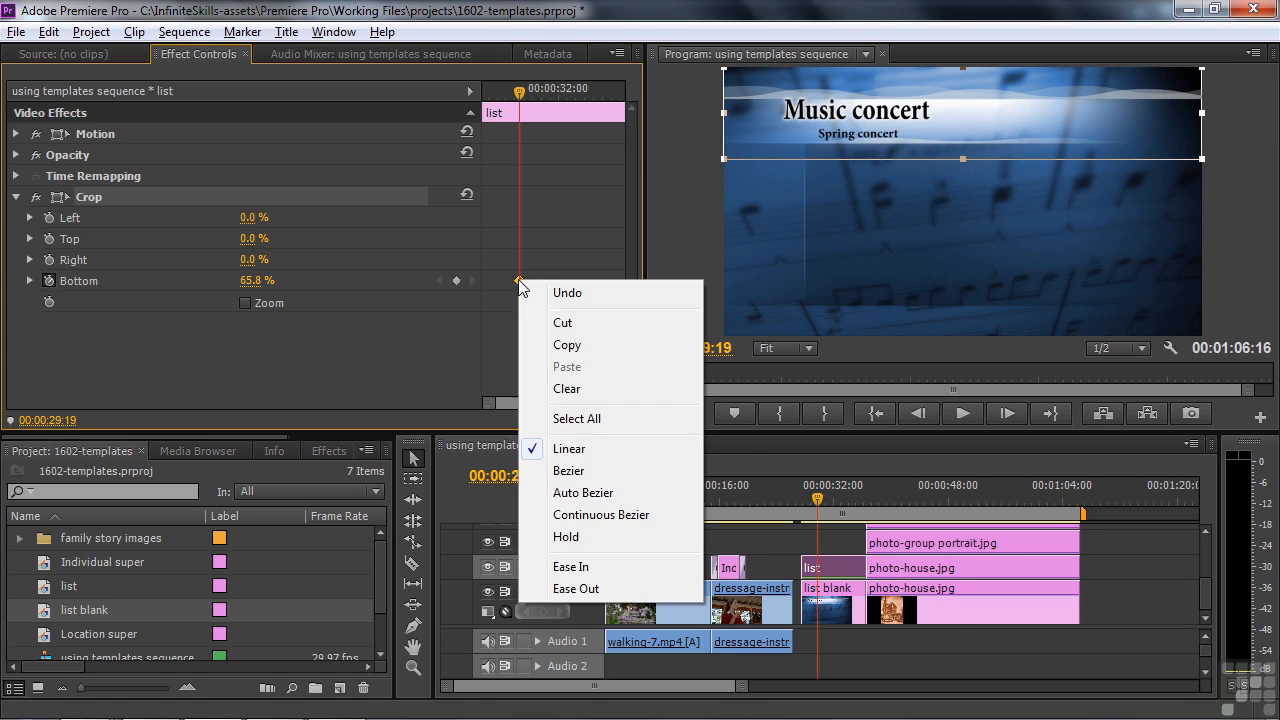
pyautogui.click(577, 537)
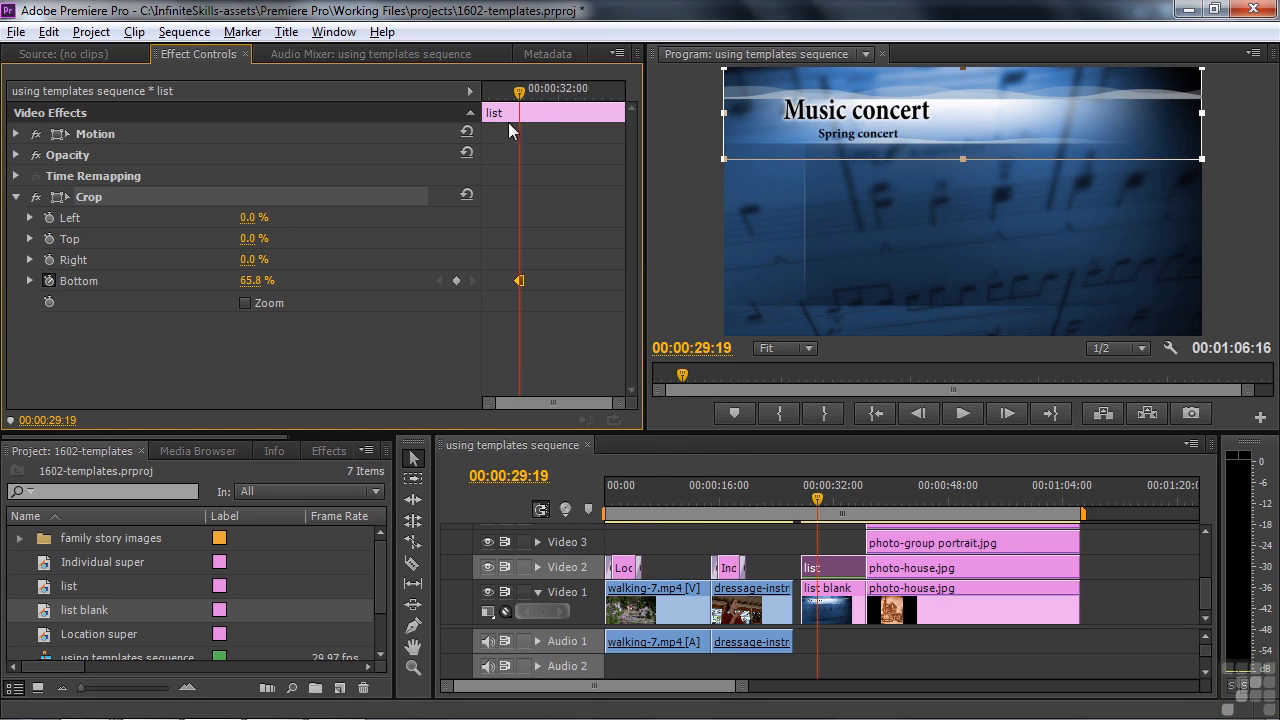
pyautogui.moveTo(519, 97); pyautogui.dragTo(535, 97)
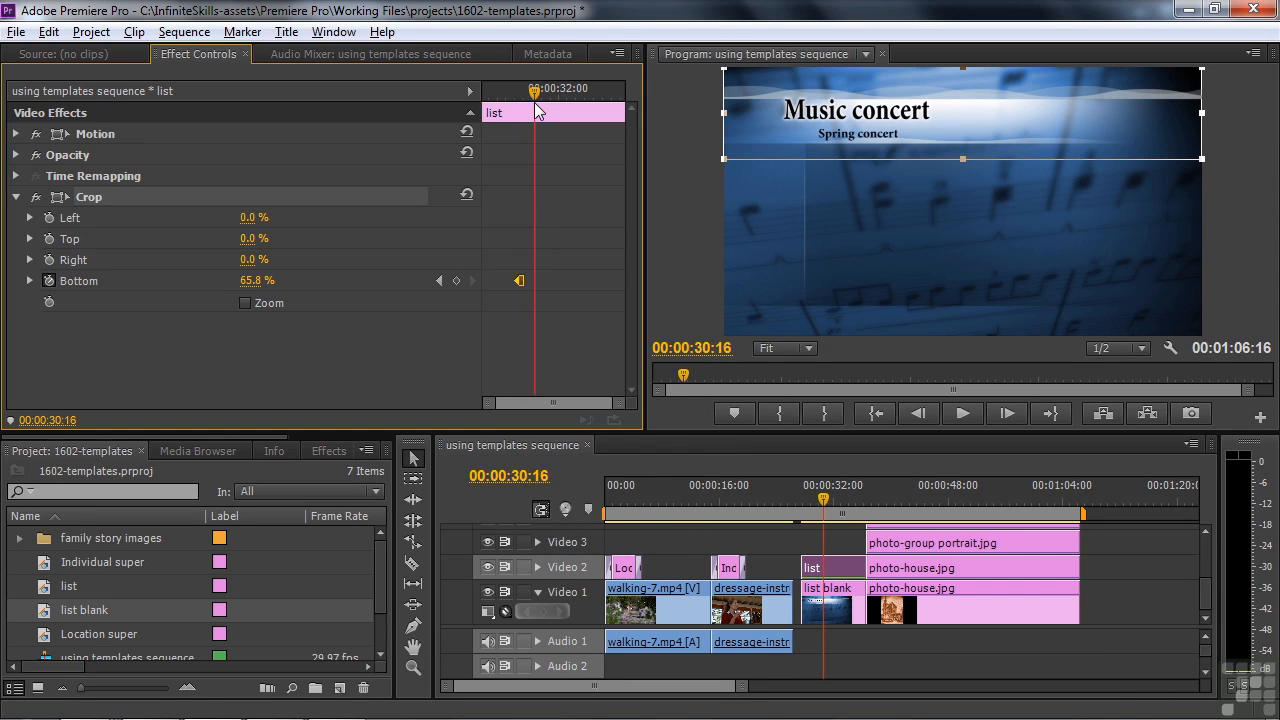
pyautogui.moveTo(964, 160); pyautogui.dragTo(964, 183)
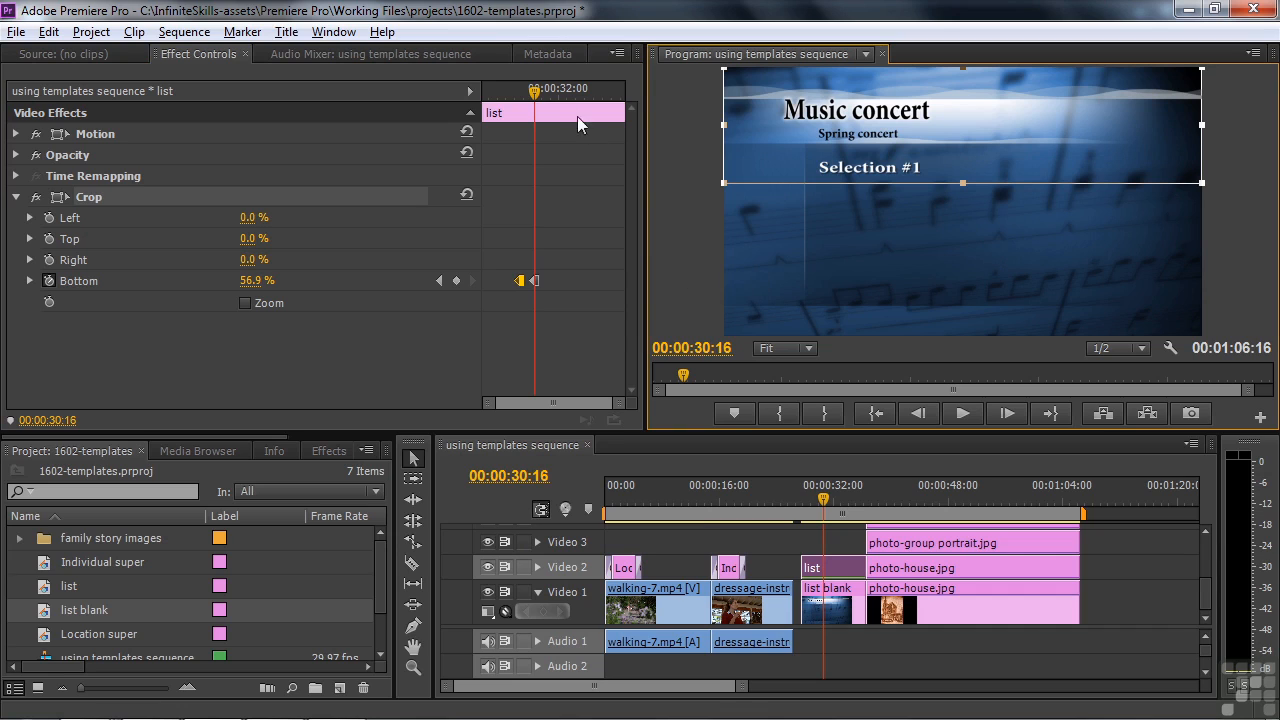
pyautogui.moveTo(538, 94); pyautogui.dragTo(549, 94)
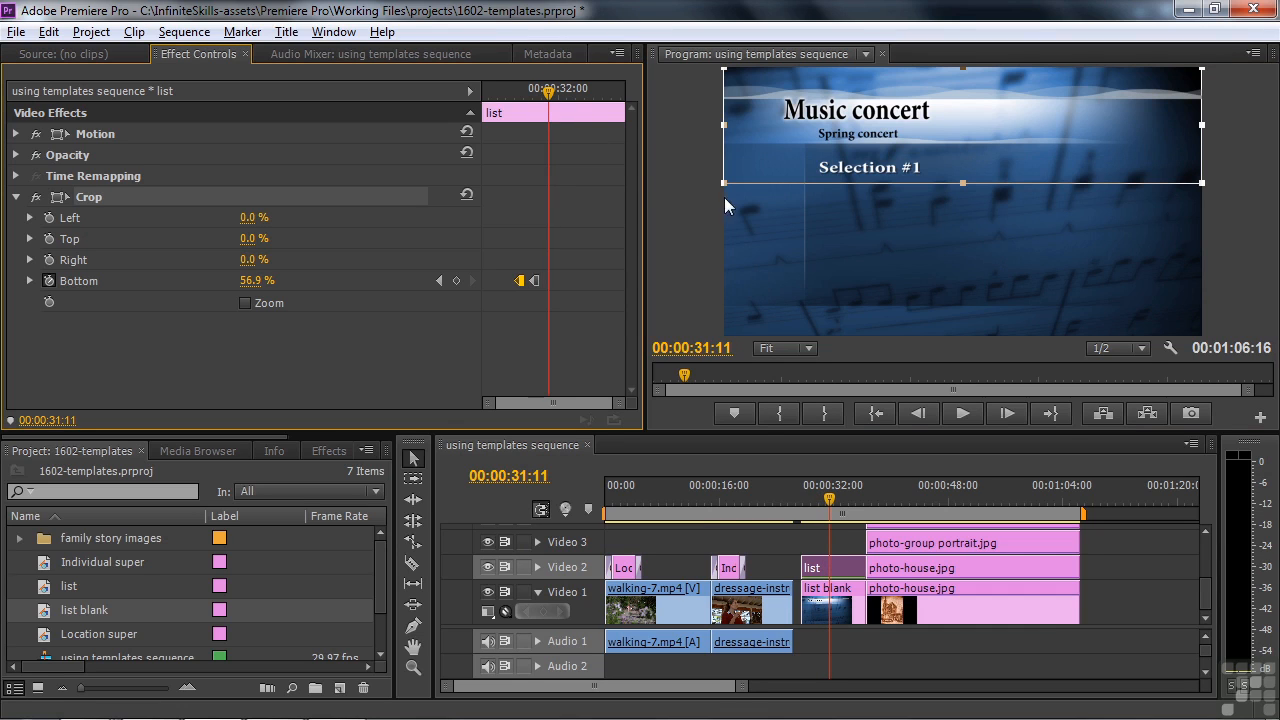
pyautogui.moveTo(958, 183); pyautogui.dragTo(962, 219)
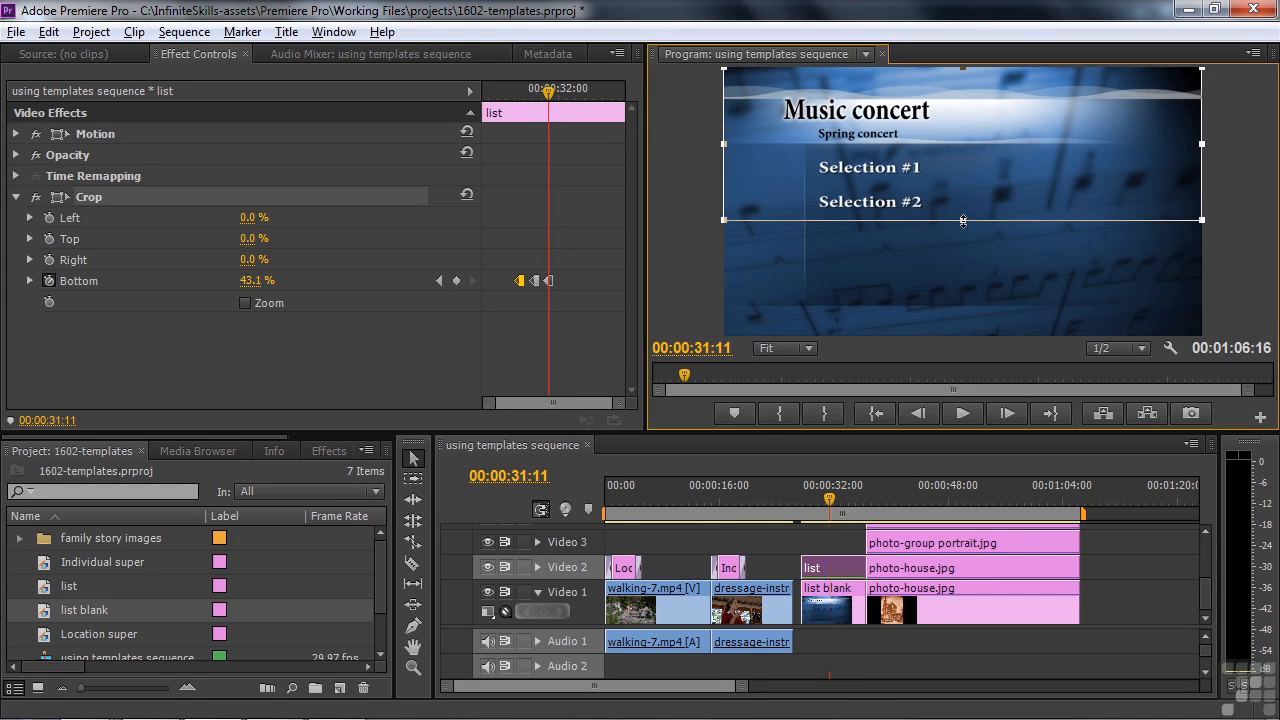
pyautogui.moveTo(549, 94); pyautogui.dragTo(563, 94)
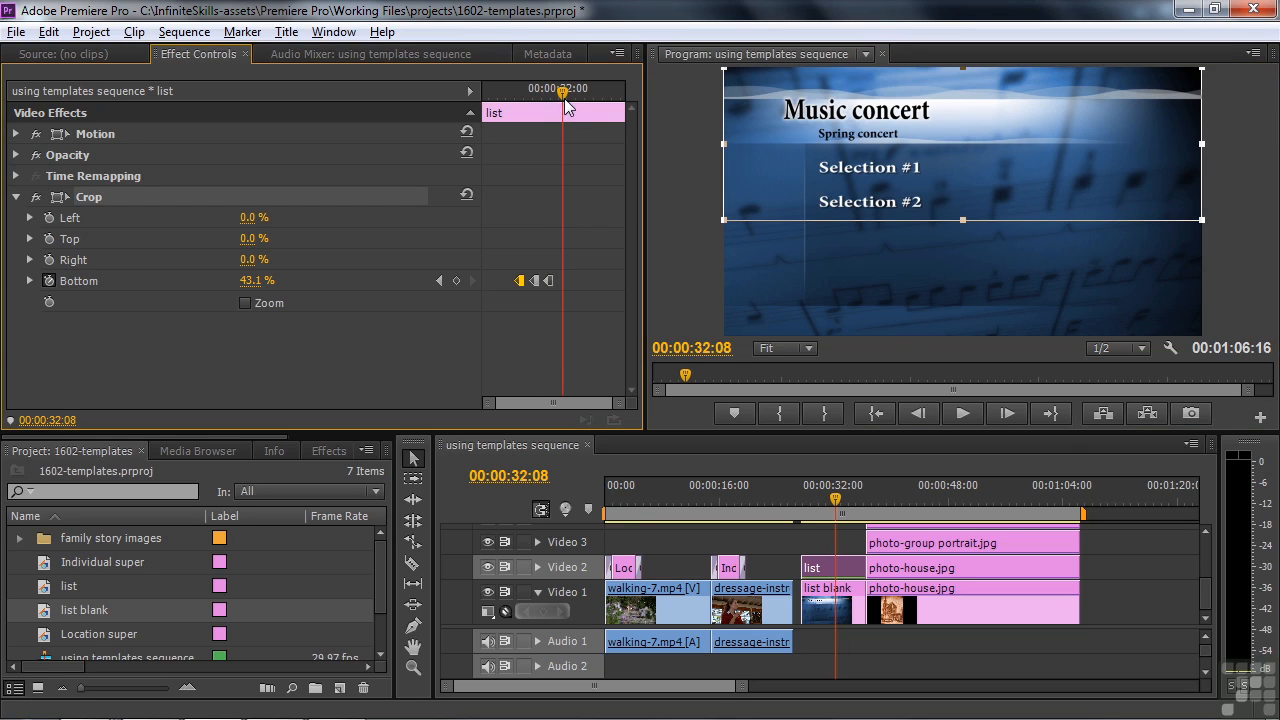
pyautogui.moveTo(959, 220); pyautogui.dragTo(951, 250)
pyautogui.moveTo(558, 95); pyautogui.dragTo(583, 122)
pyautogui.moveTo(962, 253); pyautogui.dragTo(962, 291)
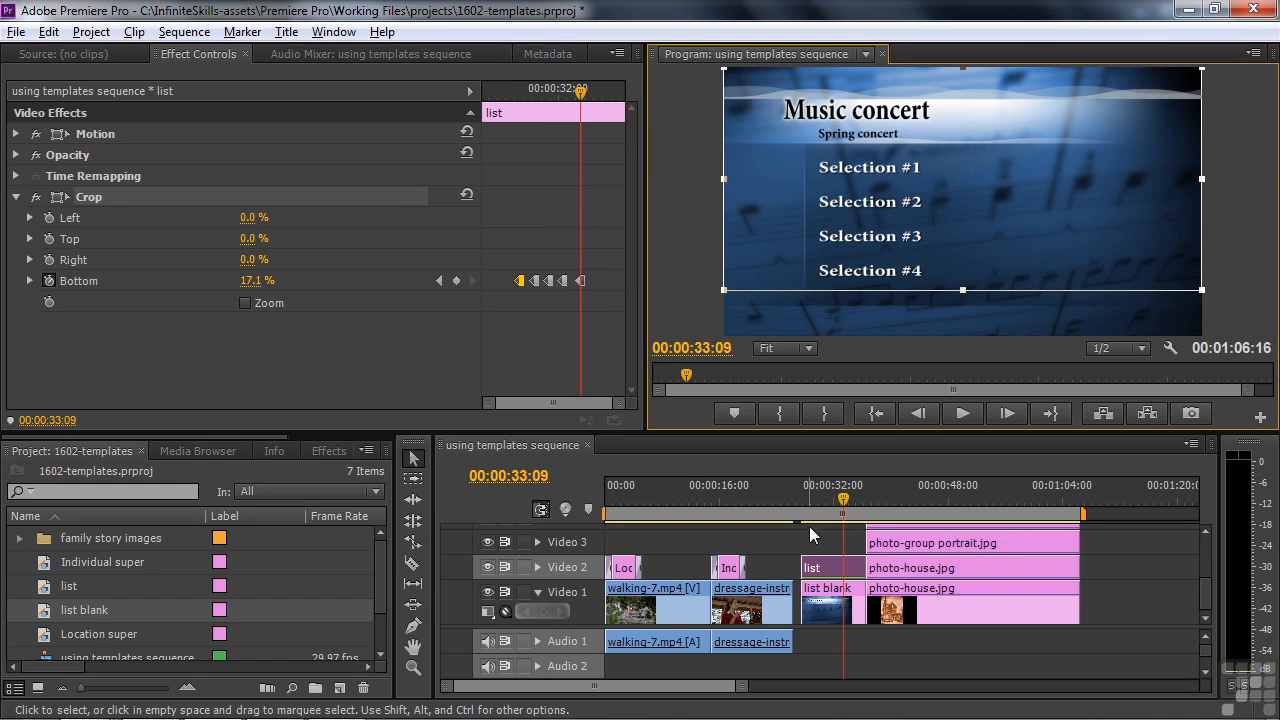
# Step: Play back the line-by-line reveal from before the title, then move past it
pyautogui.click(798, 499)
pyautogui.press('space')
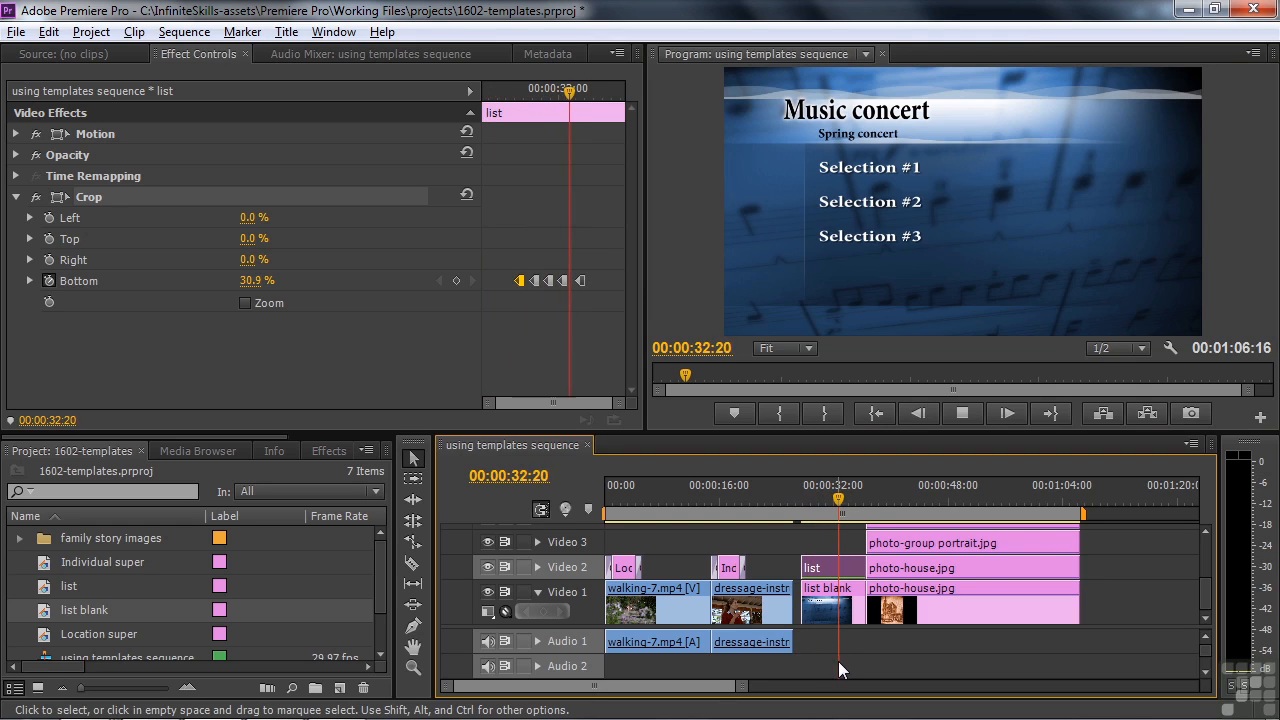
pyautogui.press('space')
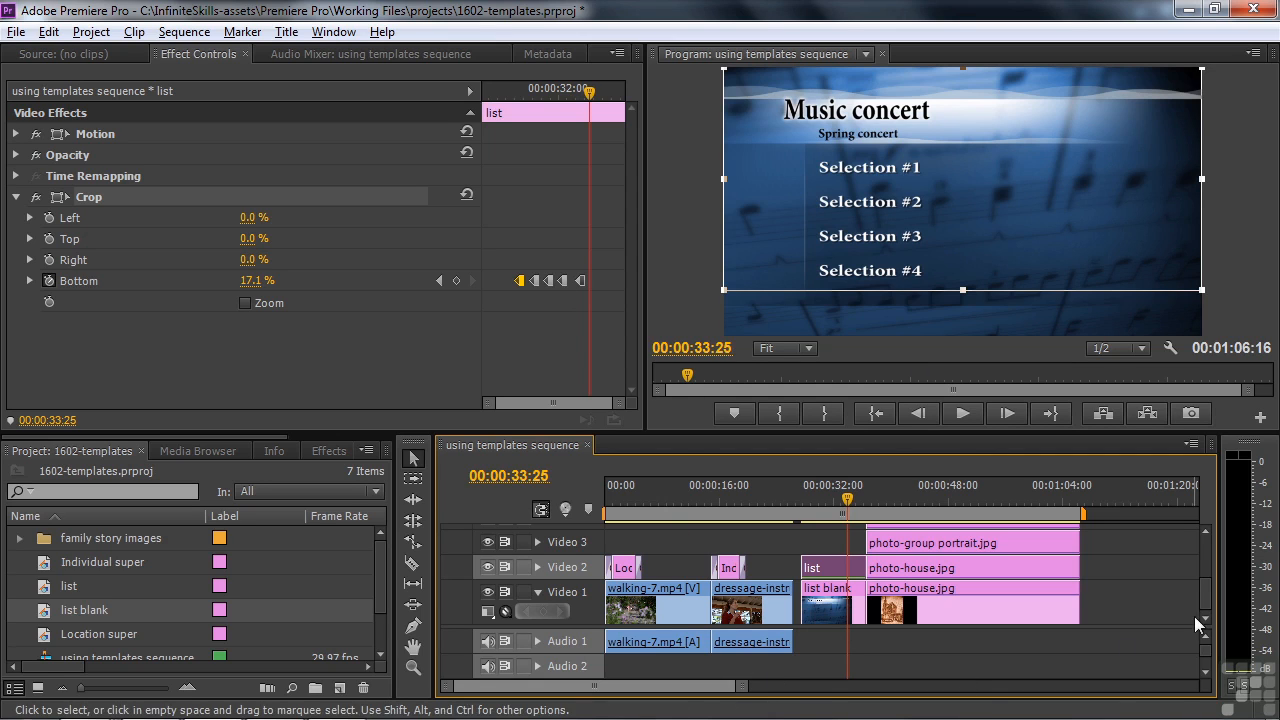
pyautogui.moveTo(849, 499); pyautogui.dragTo(965, 505)
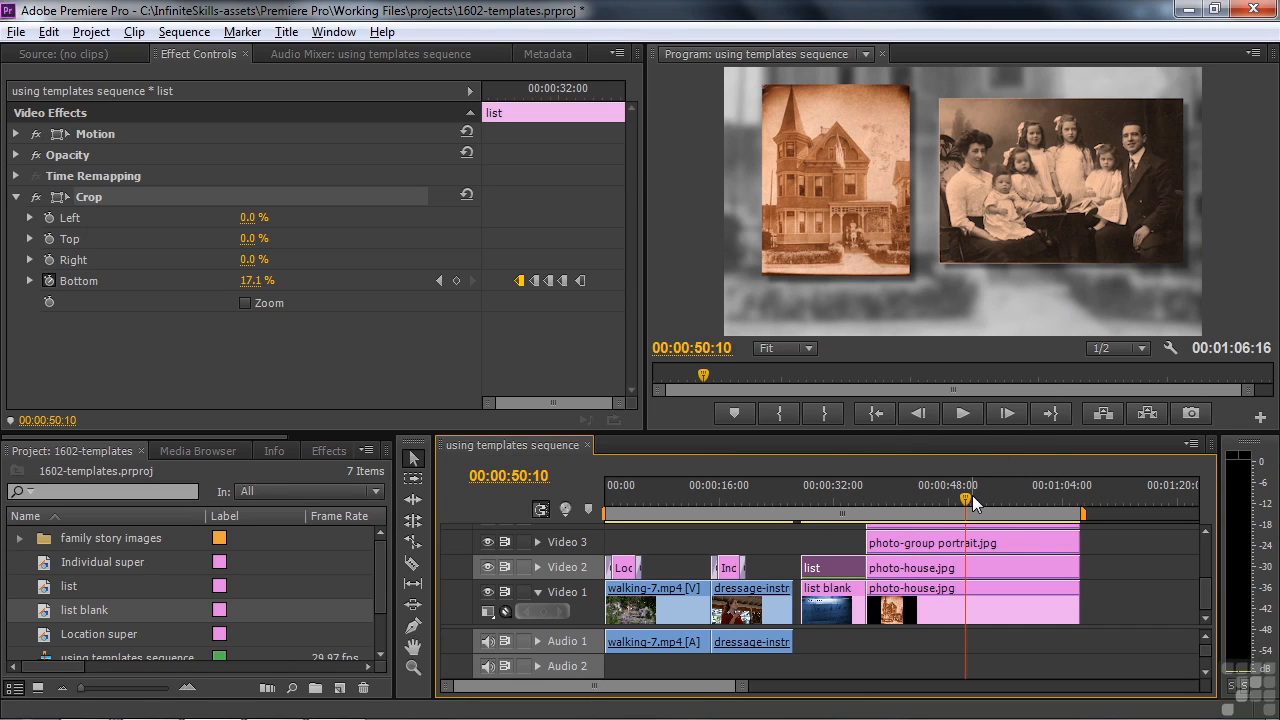
# Step: Create a new title named 'family super background'
pyautogui.click(339, 689)
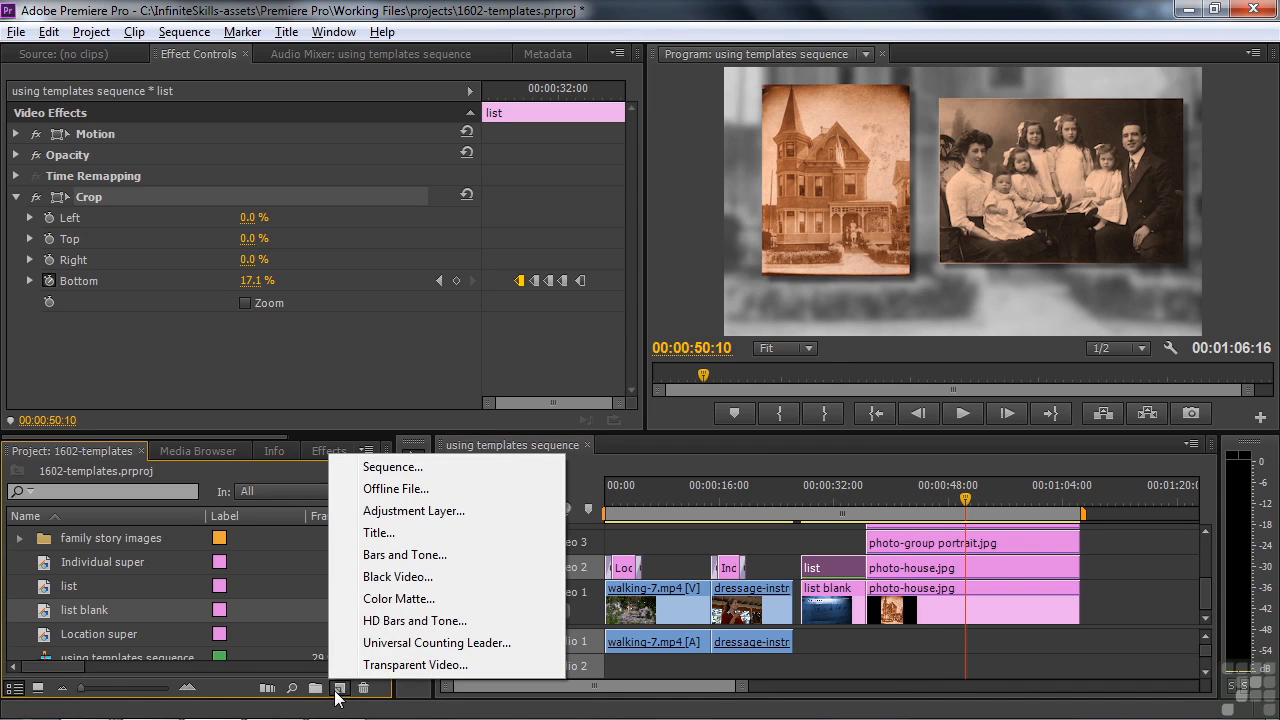
pyautogui.click(379, 532)
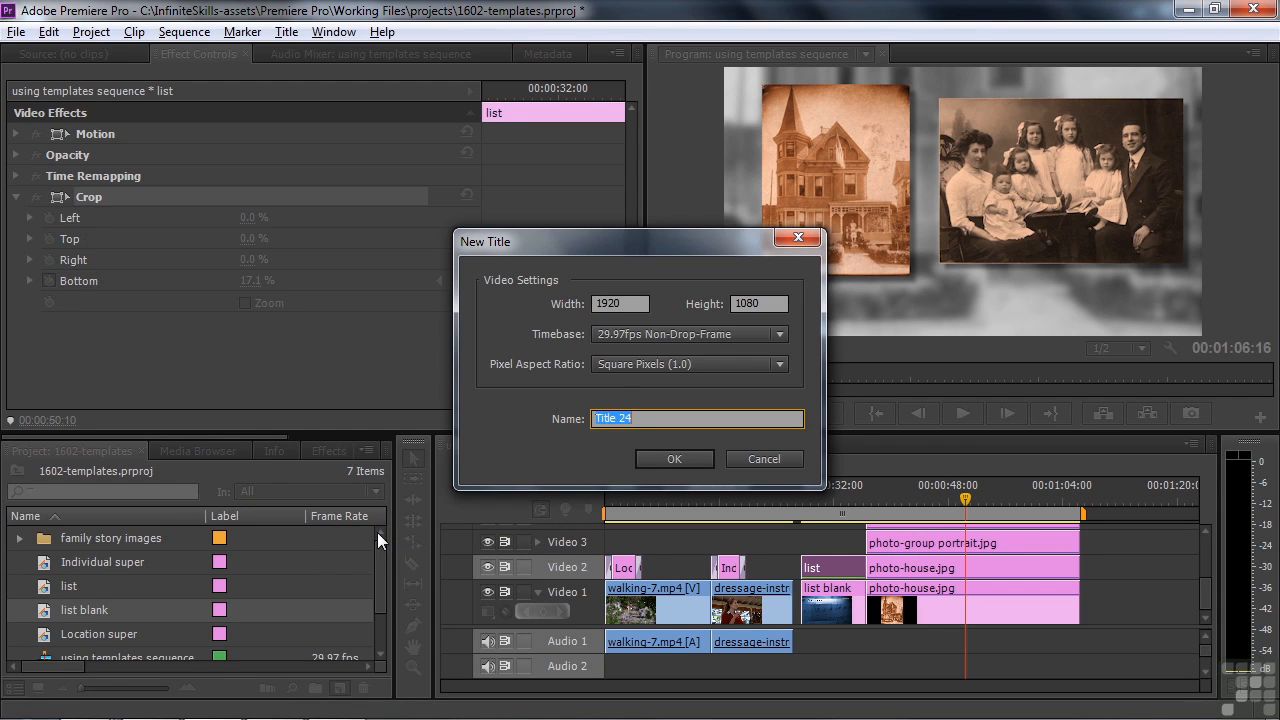
pyautogui.write('family super background')
pyautogui.press('Return')
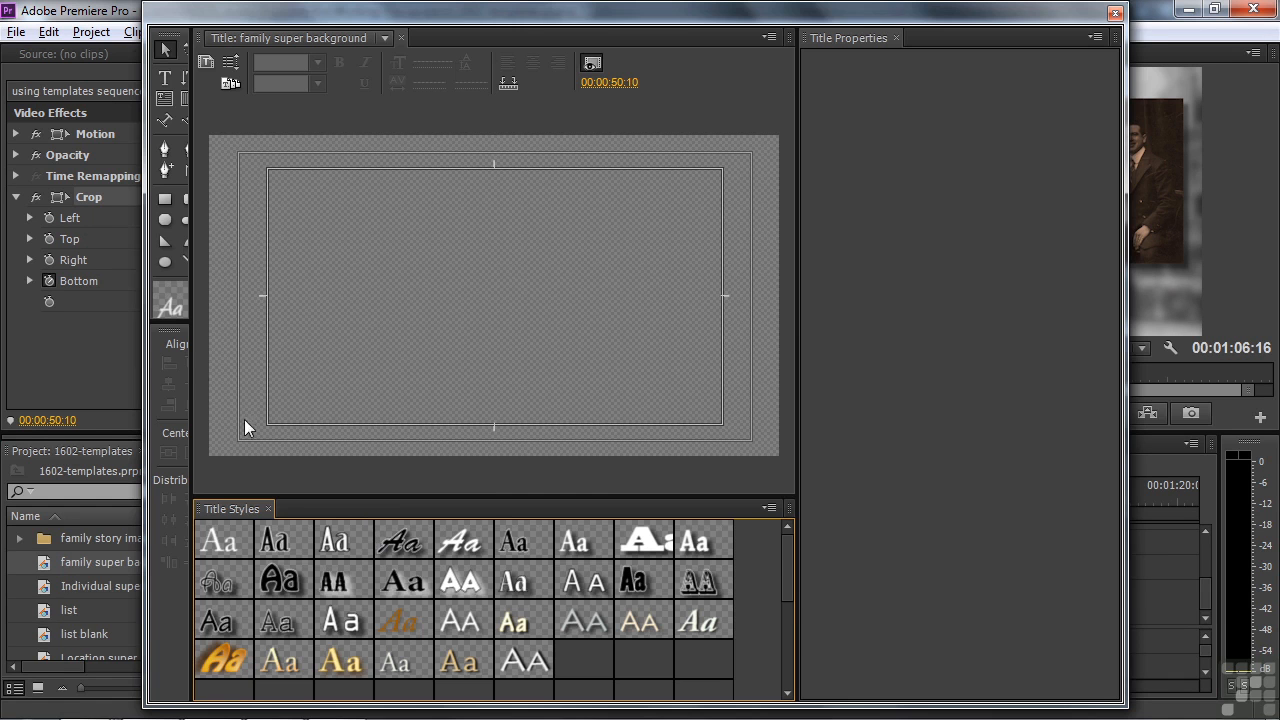
# Step: Apply the Travel > Passport > Passport_HD_low3 template to the title
pyautogui.click(229, 84)
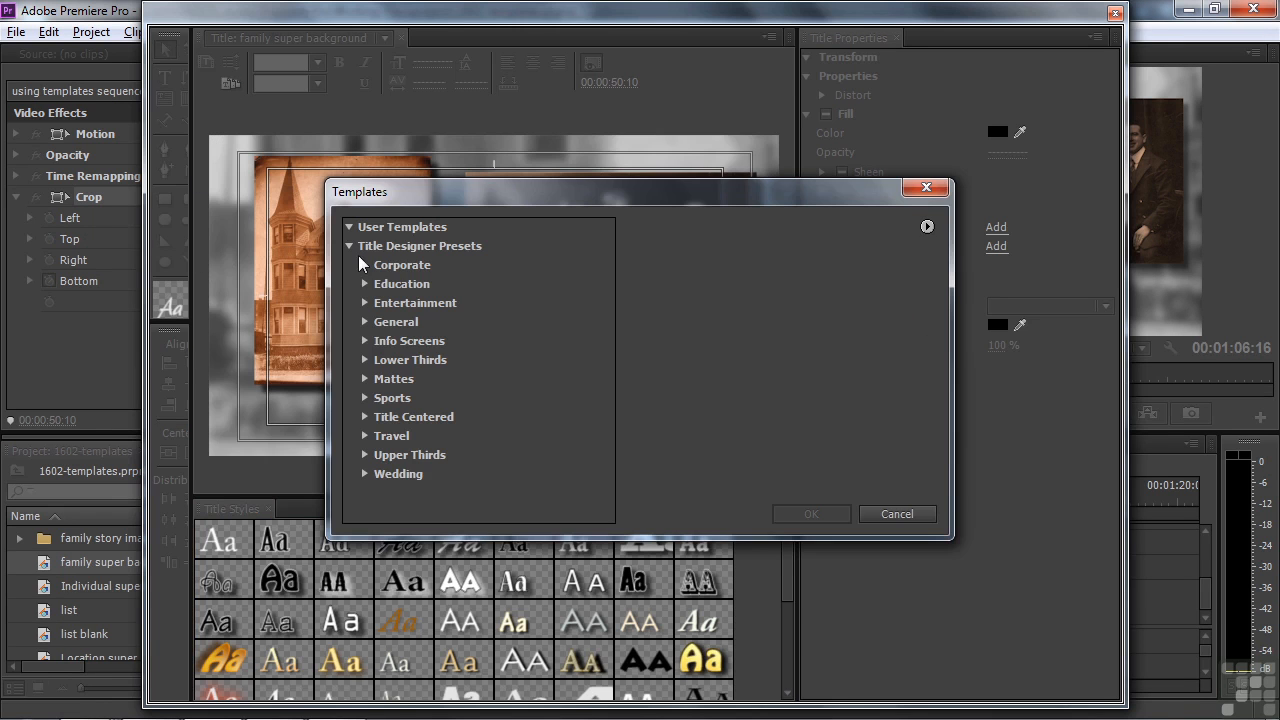
pyautogui.click(364, 435)
pyautogui.click(380, 454)
pyautogui.moveTo(610, 375); pyautogui.dragTo(600, 463)
pyautogui.scroll(-1, 543, 390)
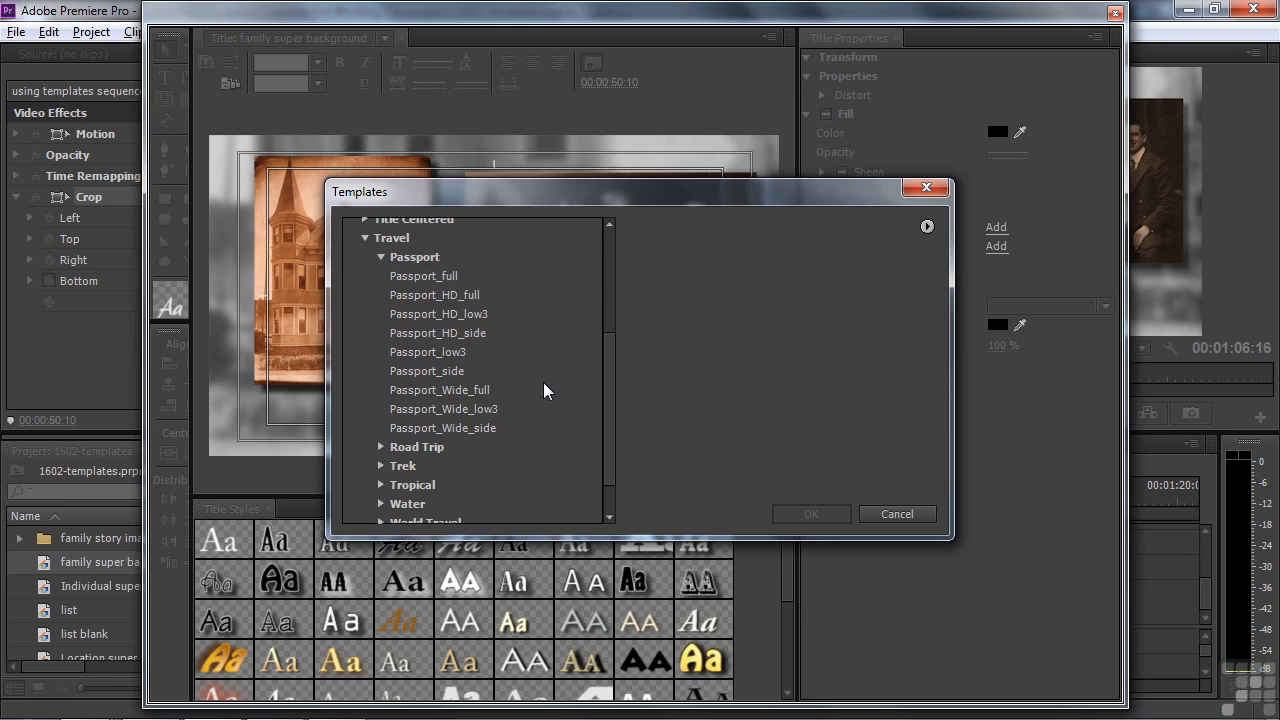
pyautogui.click(434, 278)
pyautogui.press('Down')
pyautogui.press('Down')
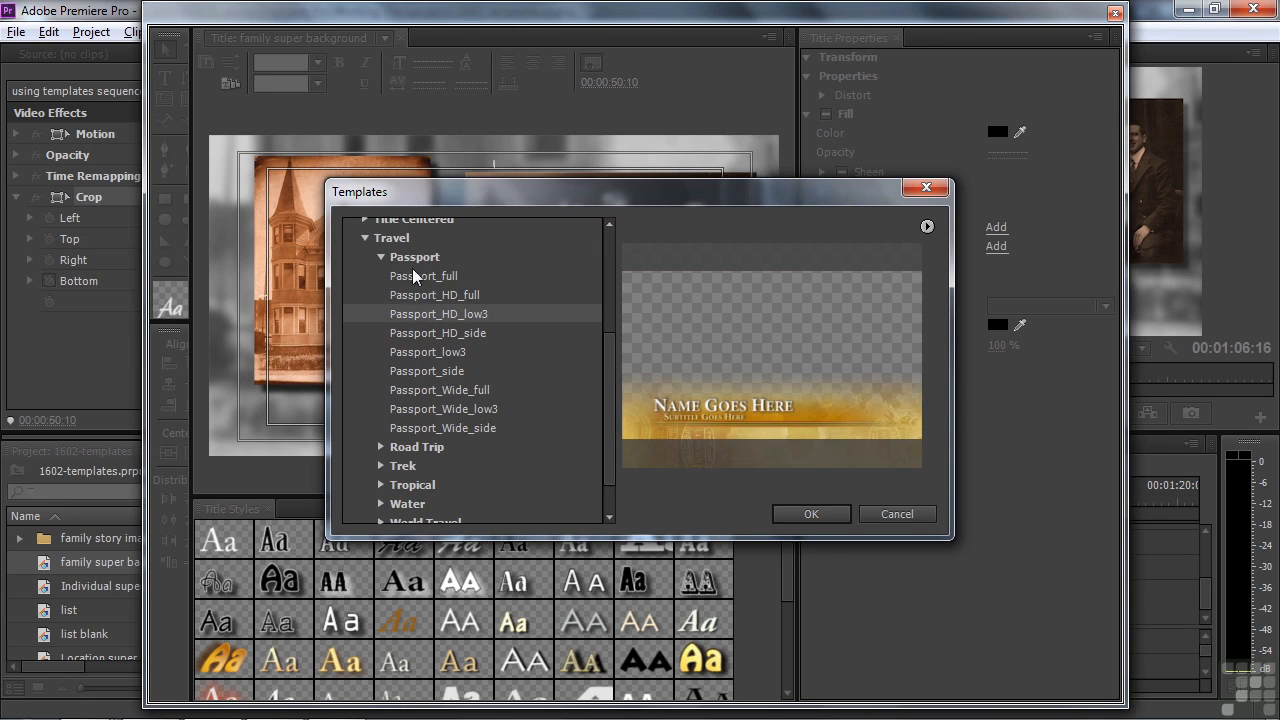
pyautogui.click(795, 513)
# Step: Delete the Name Goes Here and subtitle text boxes and close the titler
pyautogui.click(464, 396)
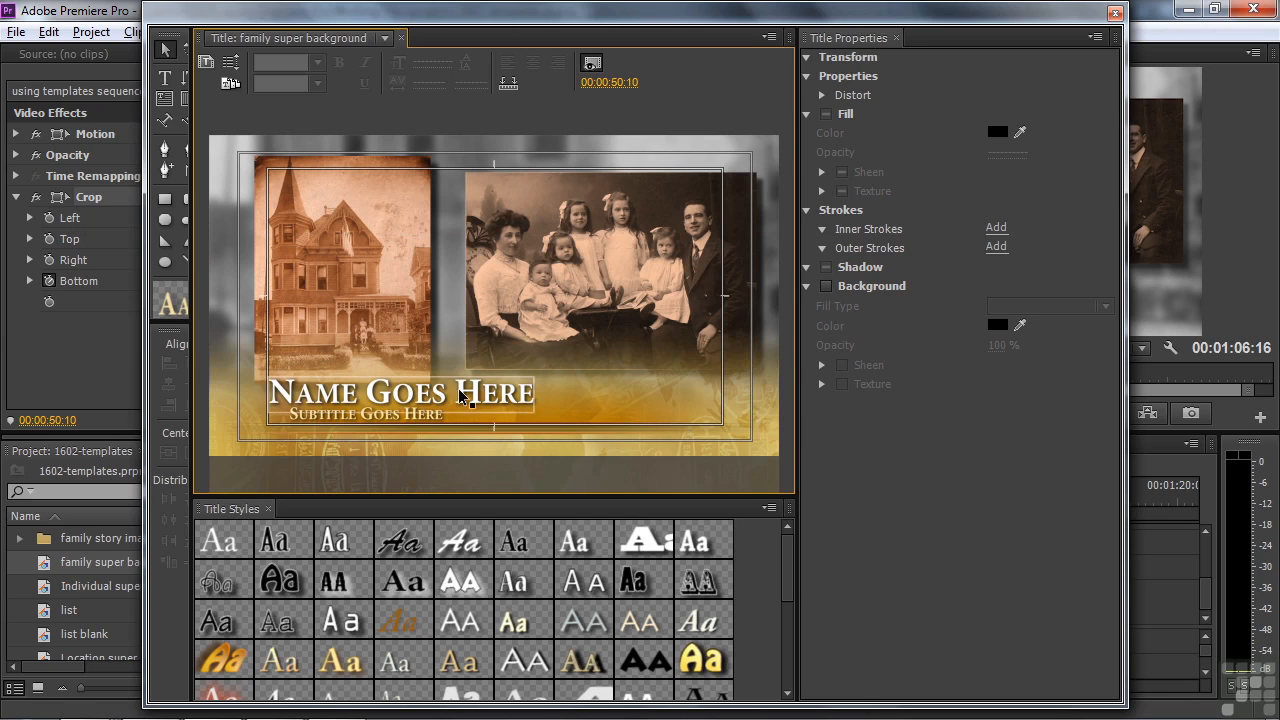
pyautogui.press('Delete')
pyautogui.click(398, 413)
pyautogui.press('Delete')
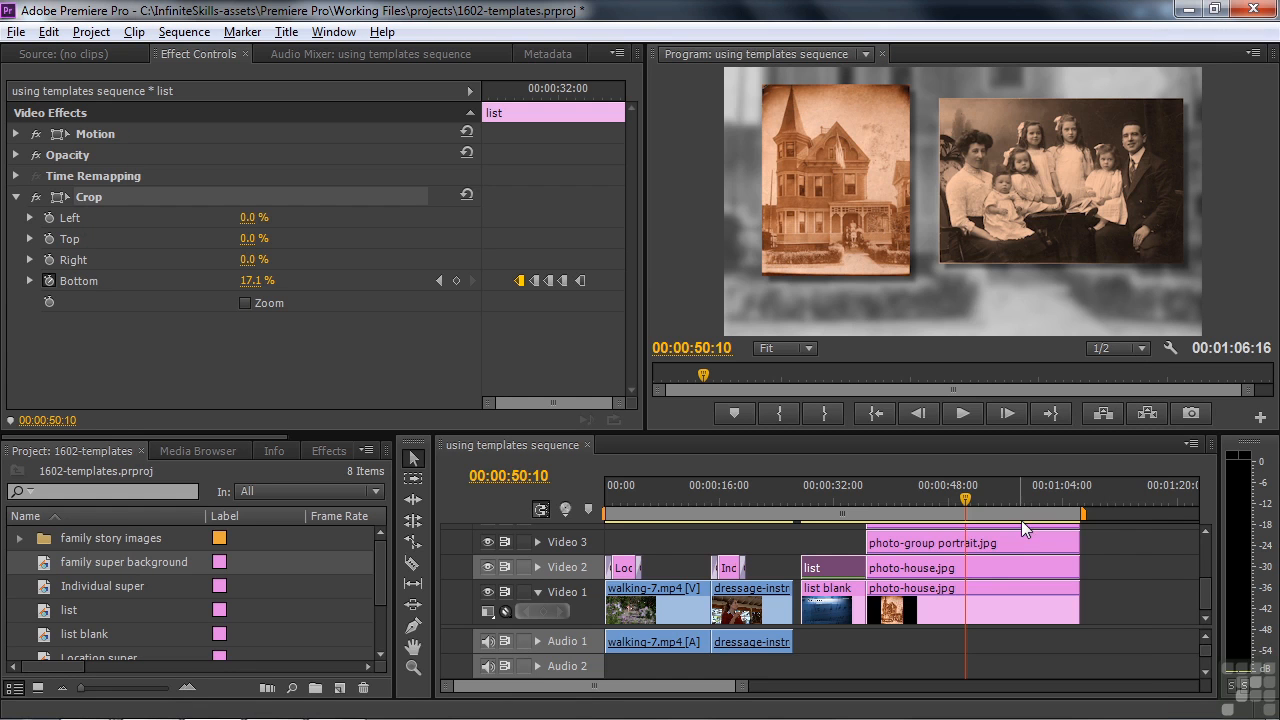
pyautogui.click(1115, 13)
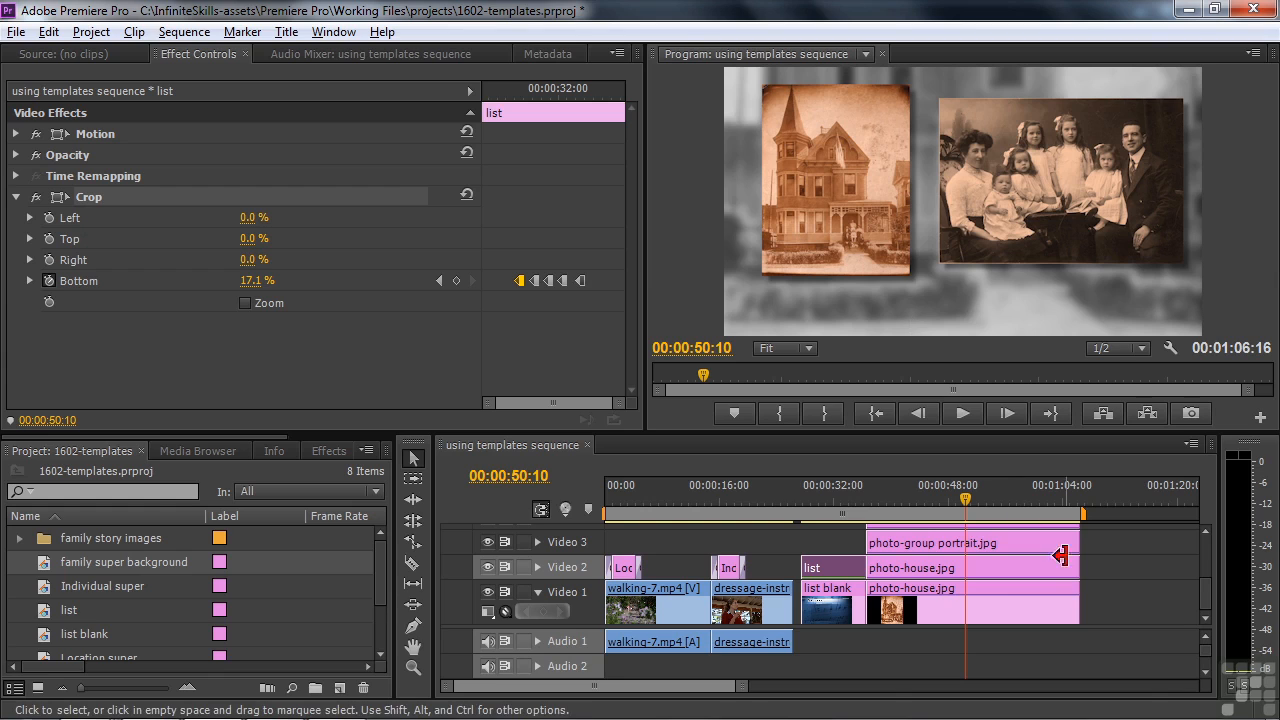
# Step: Move the three photo clips up a track and place family super background on Video 2 ending with them
pyautogui.scroll(2, 1190, 627)
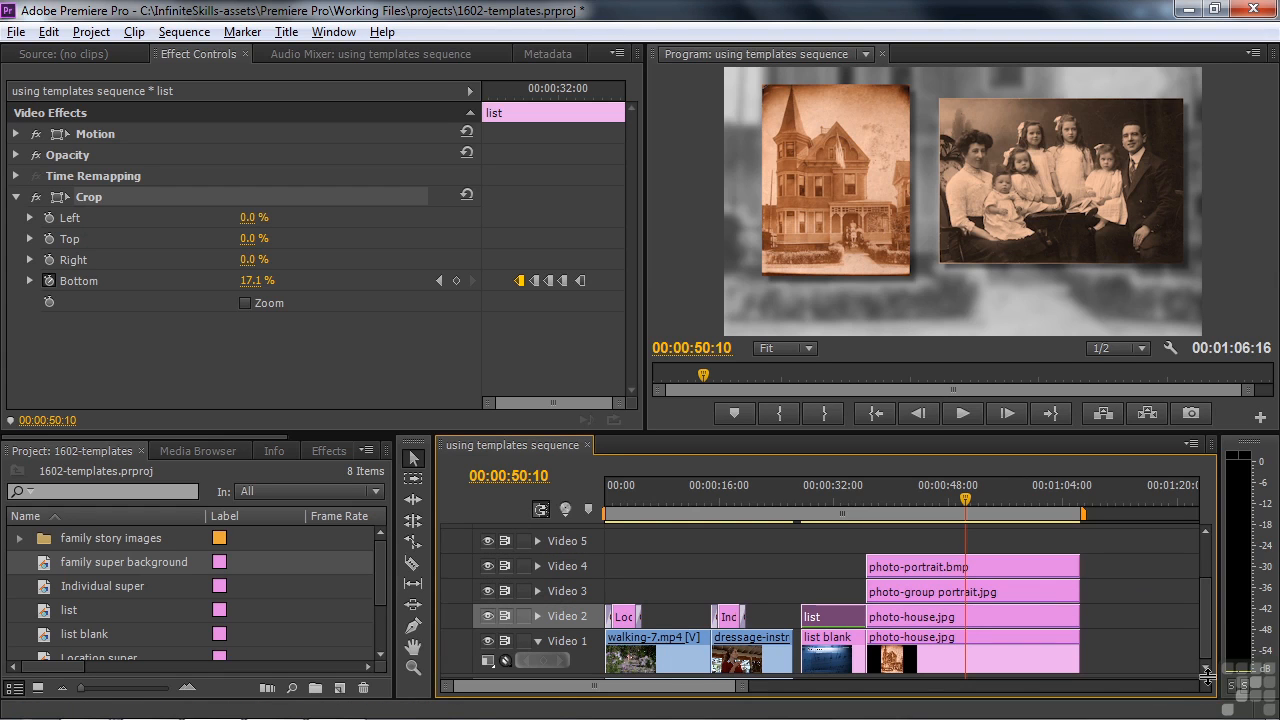
pyautogui.moveTo(1128, 613); pyautogui.dragTo(1024, 548)
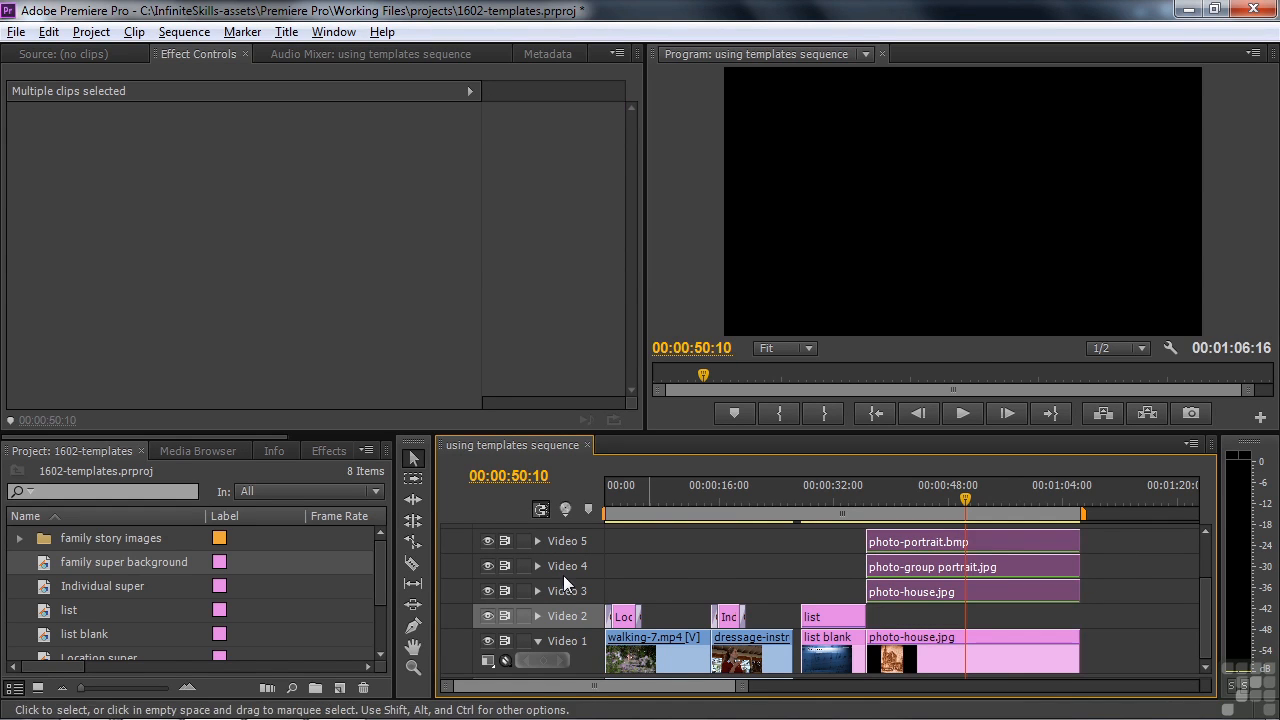
pyautogui.moveTo(43, 558); pyautogui.dragTo(1082, 621)
pyautogui.click(957, 505)
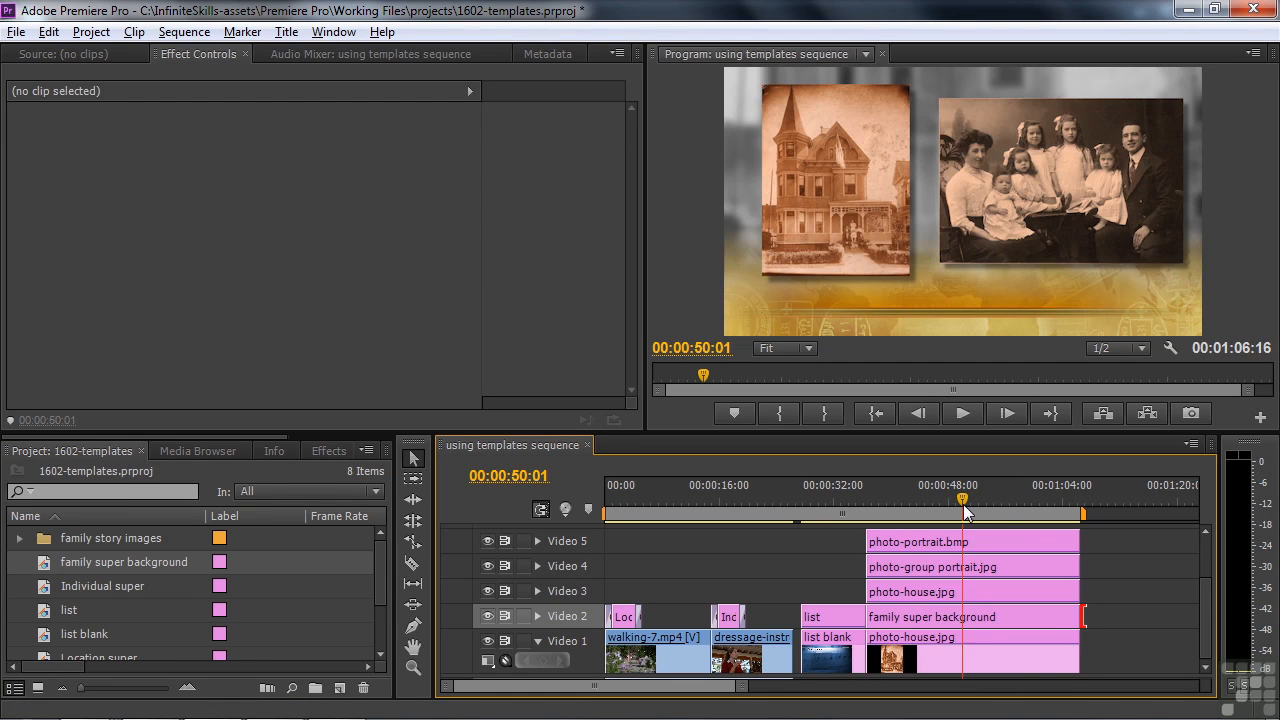
# Step: Trim family super background to start at 00:00:41:03 and play back its opening
pyautogui.moveTo(956, 505); pyautogui.dragTo(902, 528)
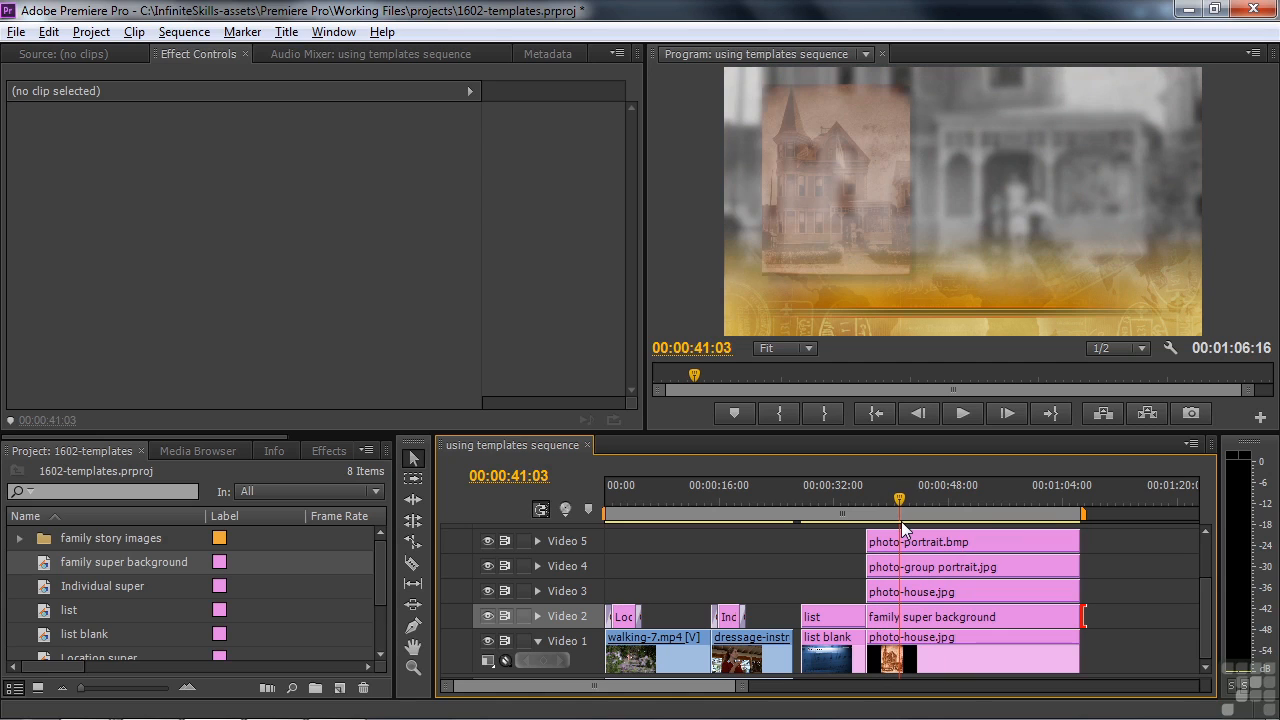
pyautogui.moveTo(875, 612); pyautogui.dragTo(902, 614)
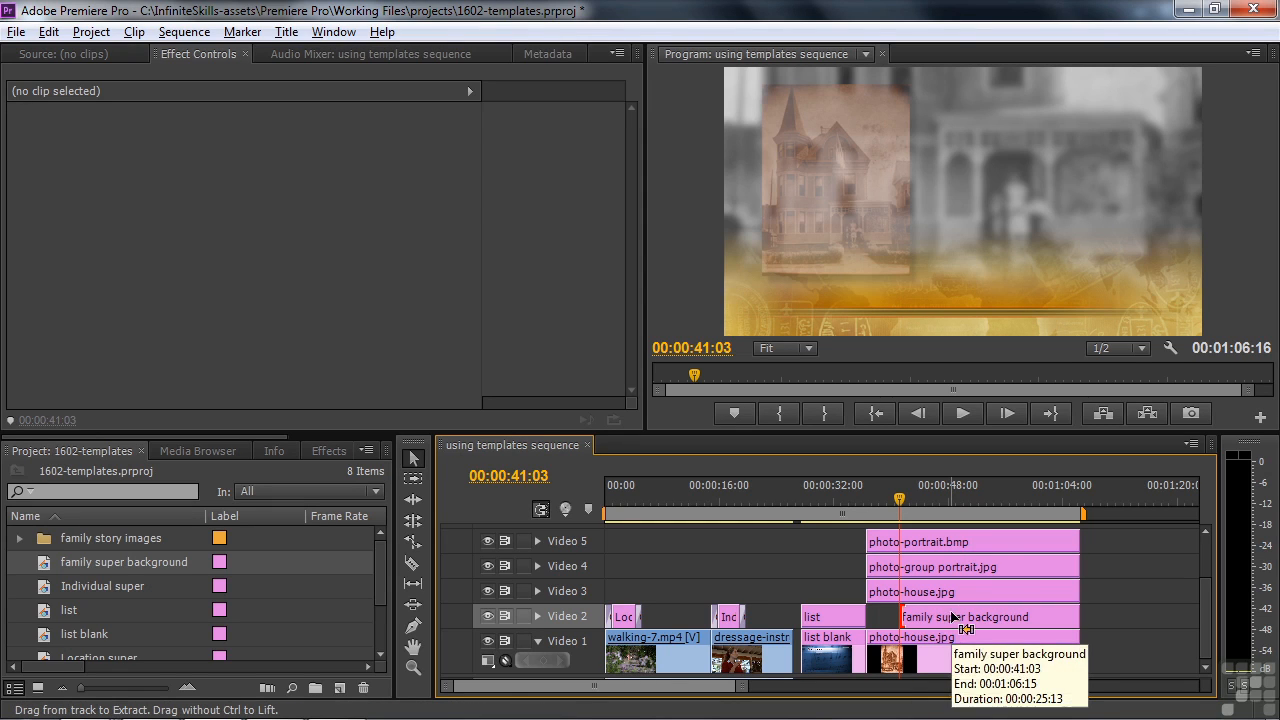
pyautogui.click(892, 510)
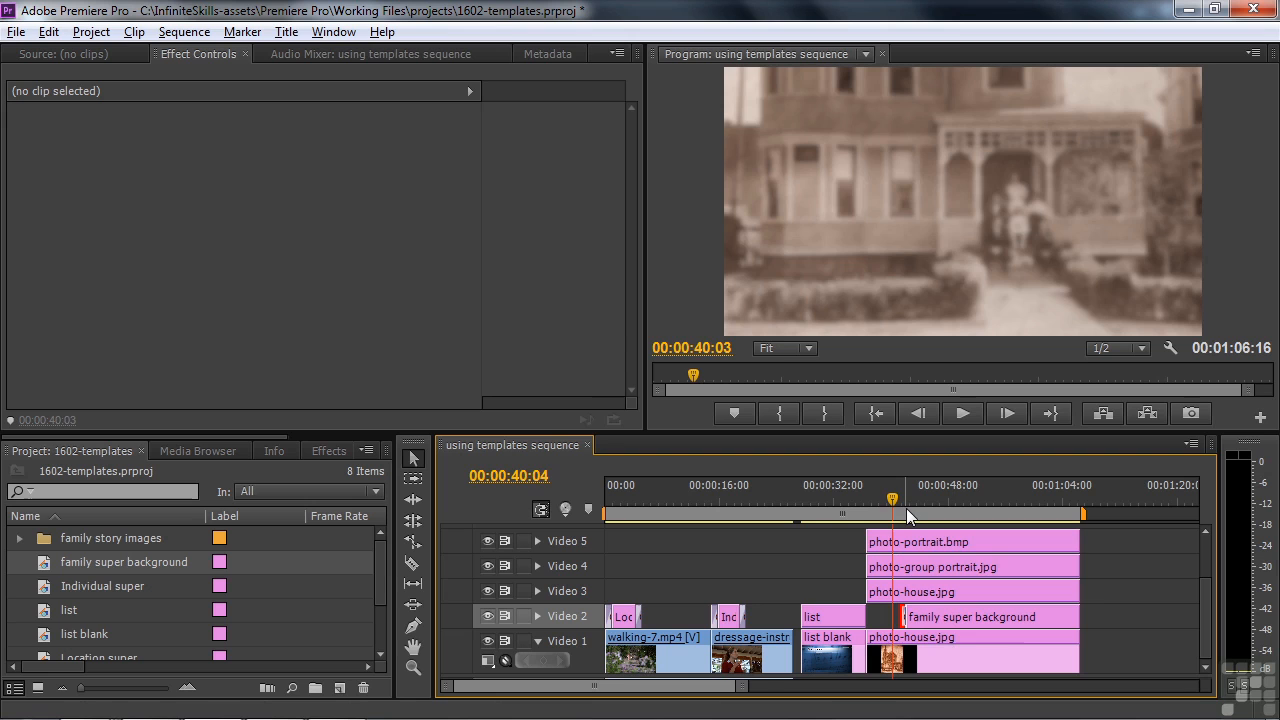
pyautogui.press('space')
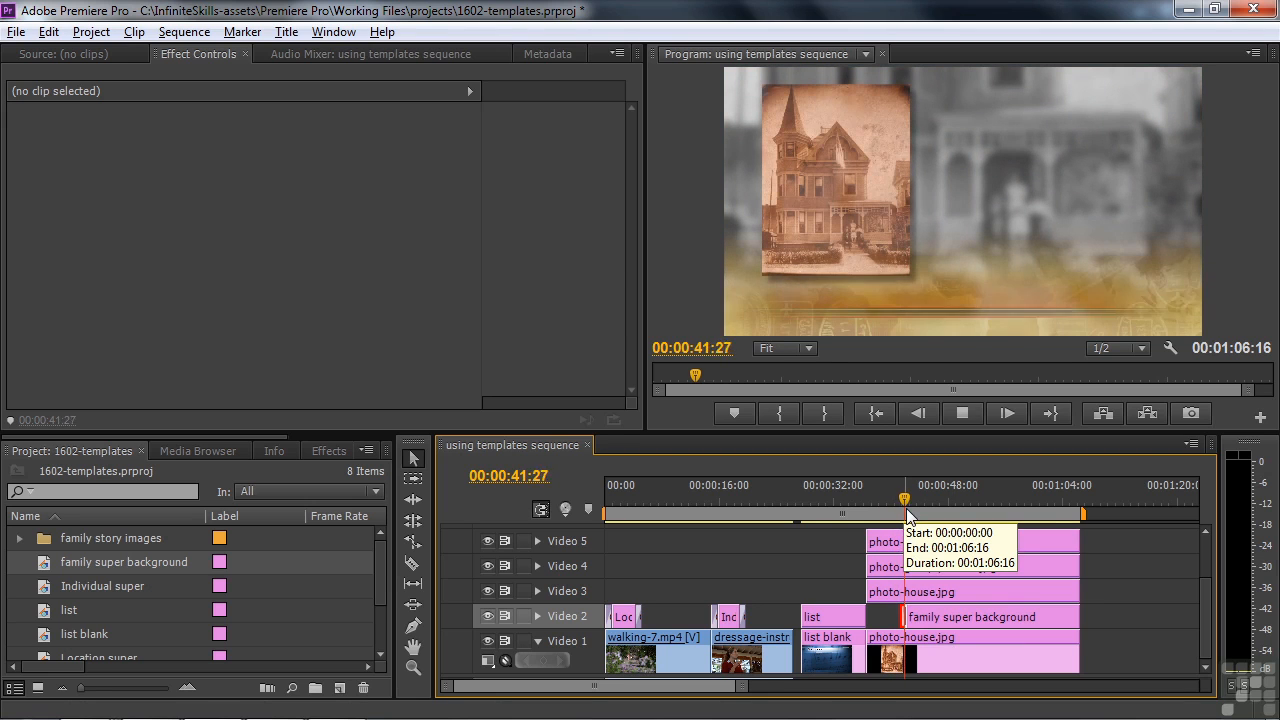
pyautogui.press('space')
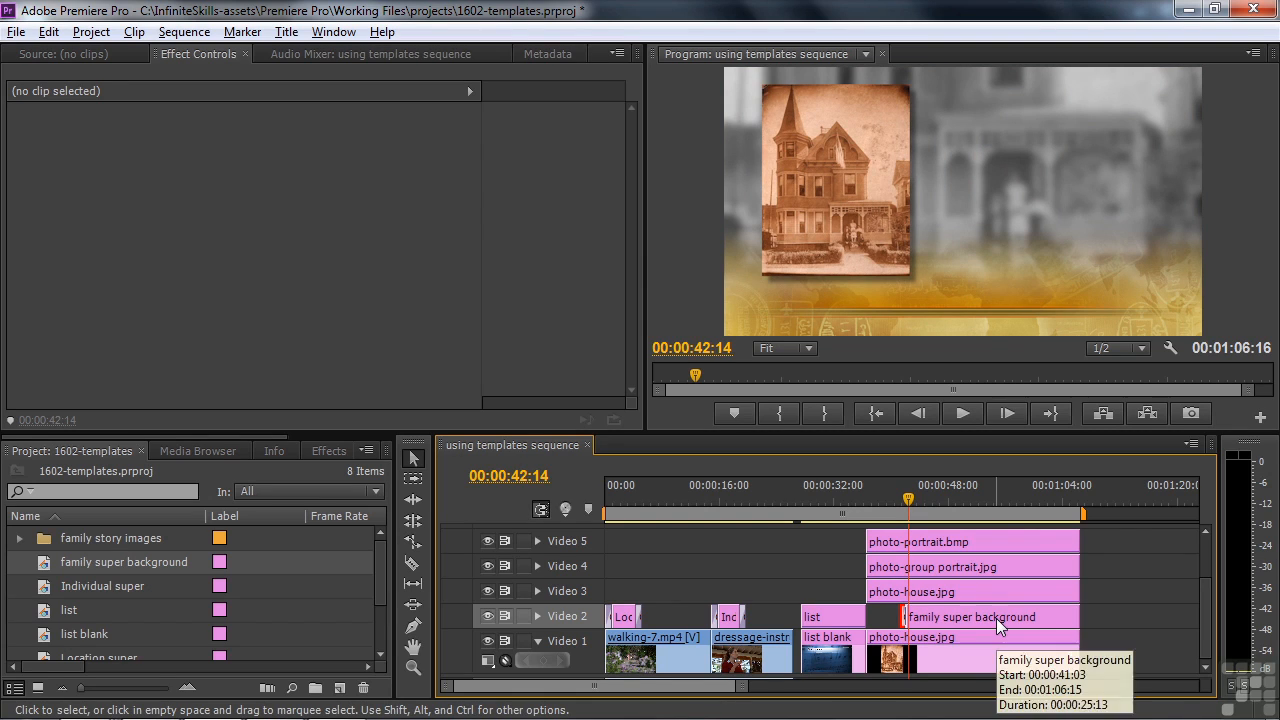
# Step: Create a new title named 'family name'
pyautogui.click(339, 688)
pyautogui.click(360, 533)
pyautogui.write('fam')
pyautogui.write('y name')
pyautogui.click(671, 458)
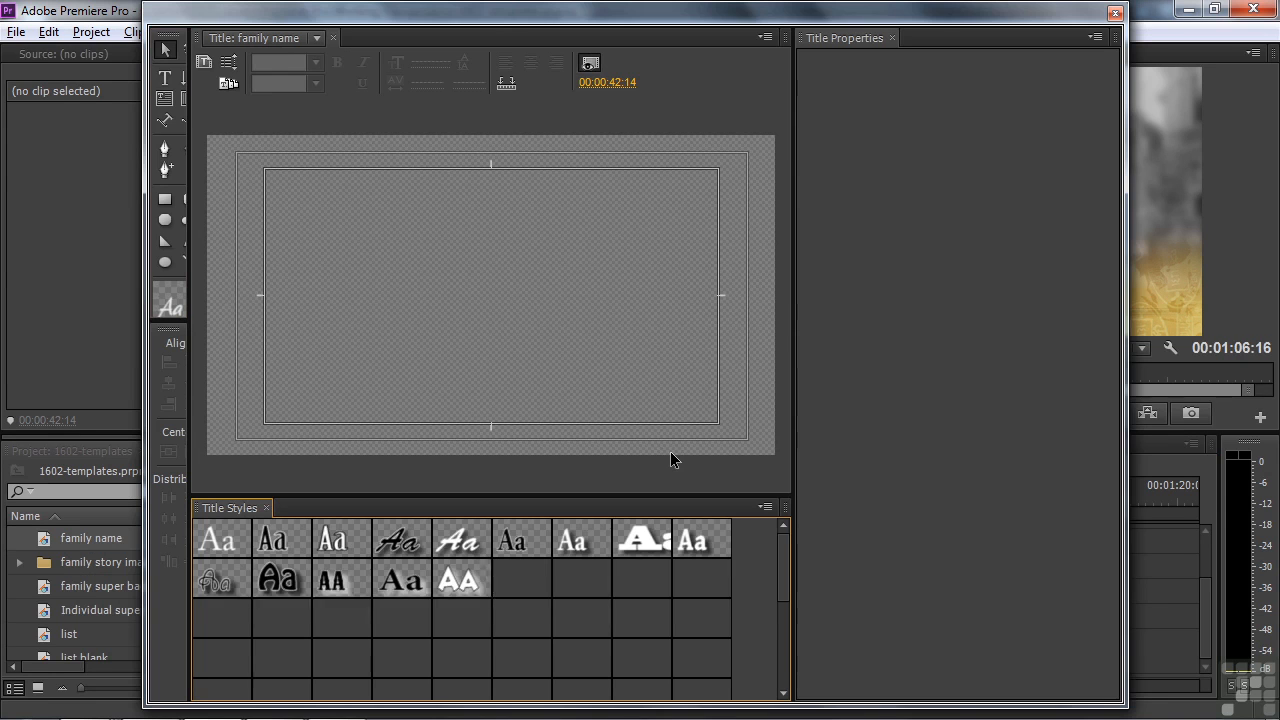
# Step: Apply the Passport_HD_low3 template to the family name title
pyautogui.click(227, 85)
pyautogui.click(381, 495)
pyautogui.scroll(-3, 601, 428)
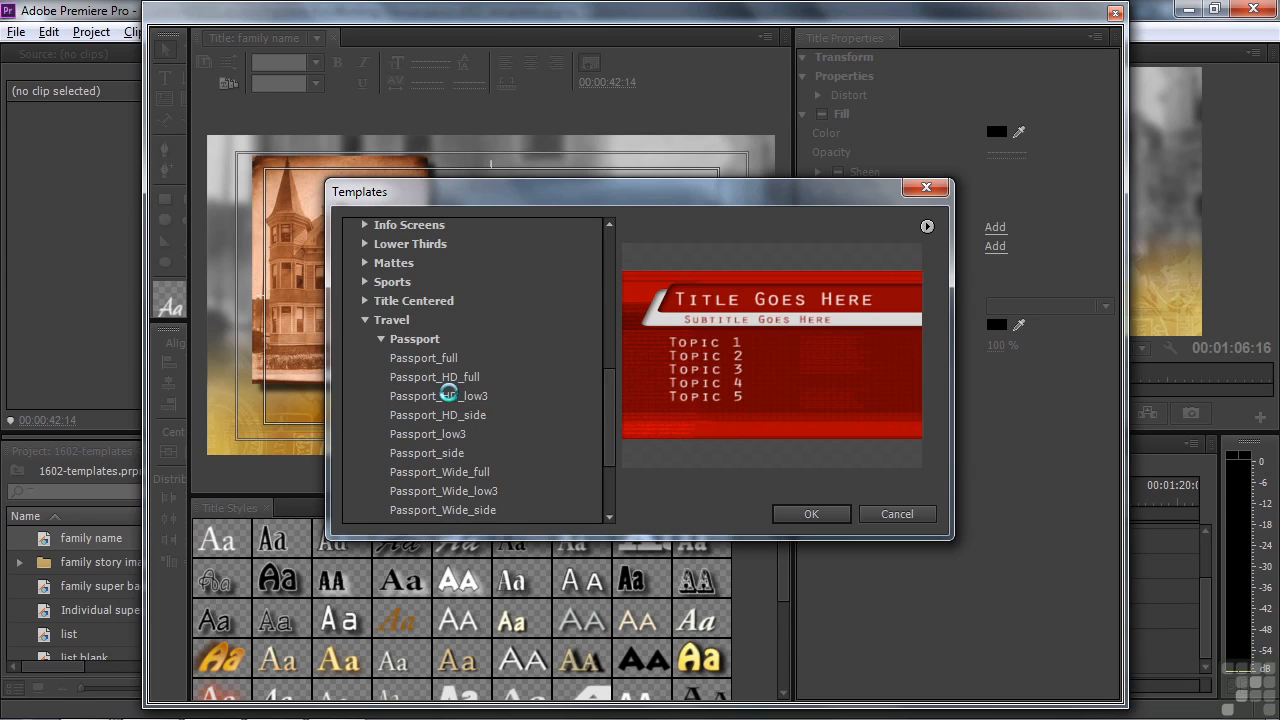
pyautogui.click(447, 396)
pyautogui.click(778, 512)
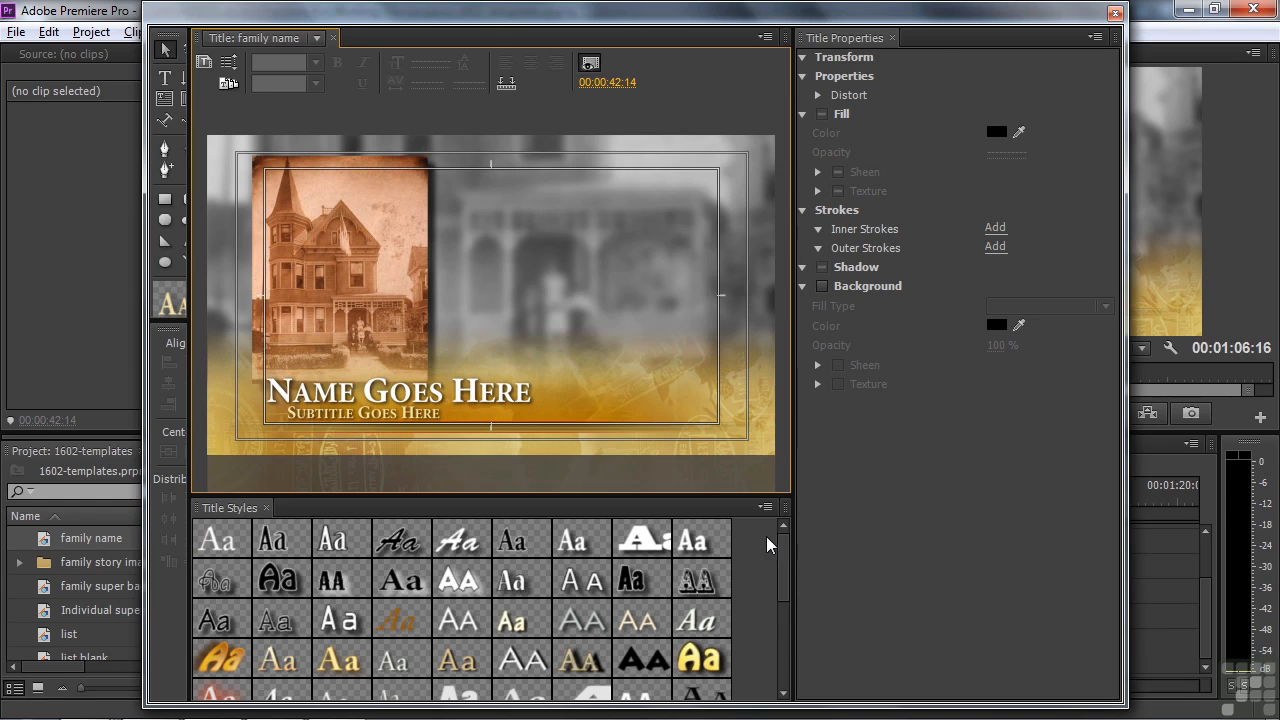
# Step: Shift the Name text right and place the subtitle under the house photo, previewing at 00:00:43:00
pyautogui.click(380, 400)
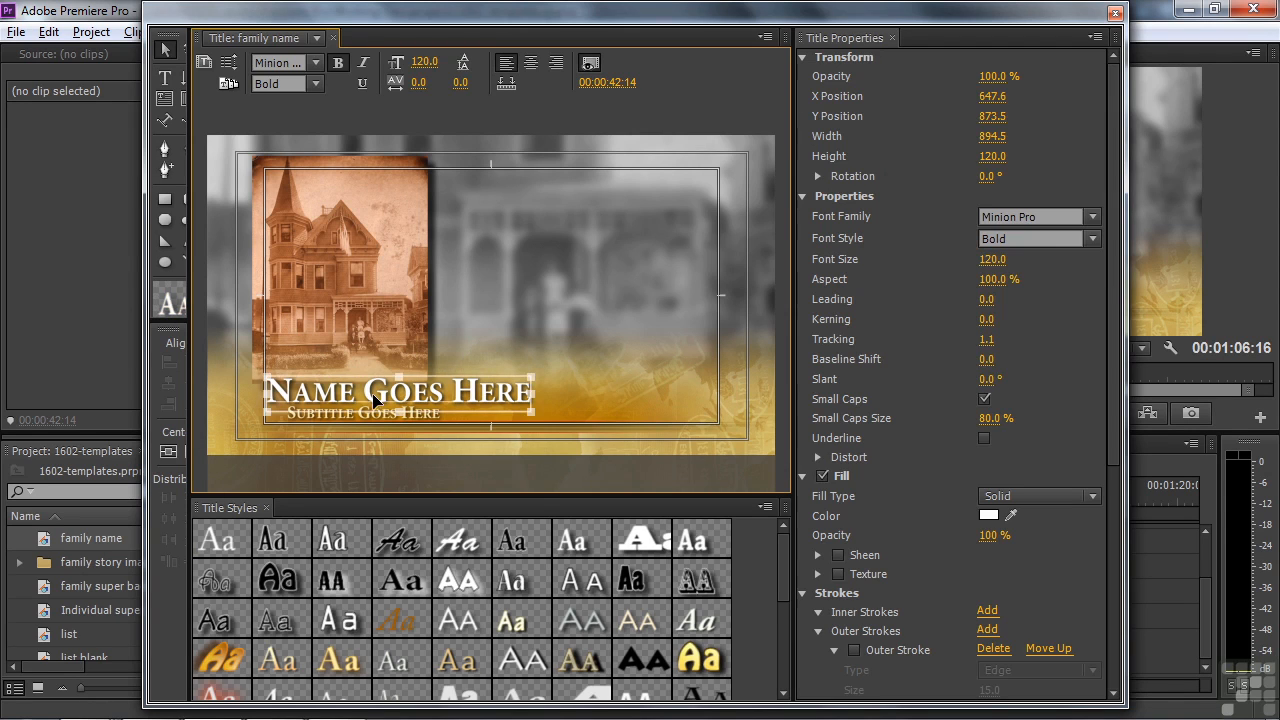
pyautogui.moveTo(380, 400); pyautogui.dragTo(571, 393)
pyautogui.click(365, 409)
pyautogui.moveTo(355, 412); pyautogui.dragTo(349, 396)
pyautogui.click(587, 381)
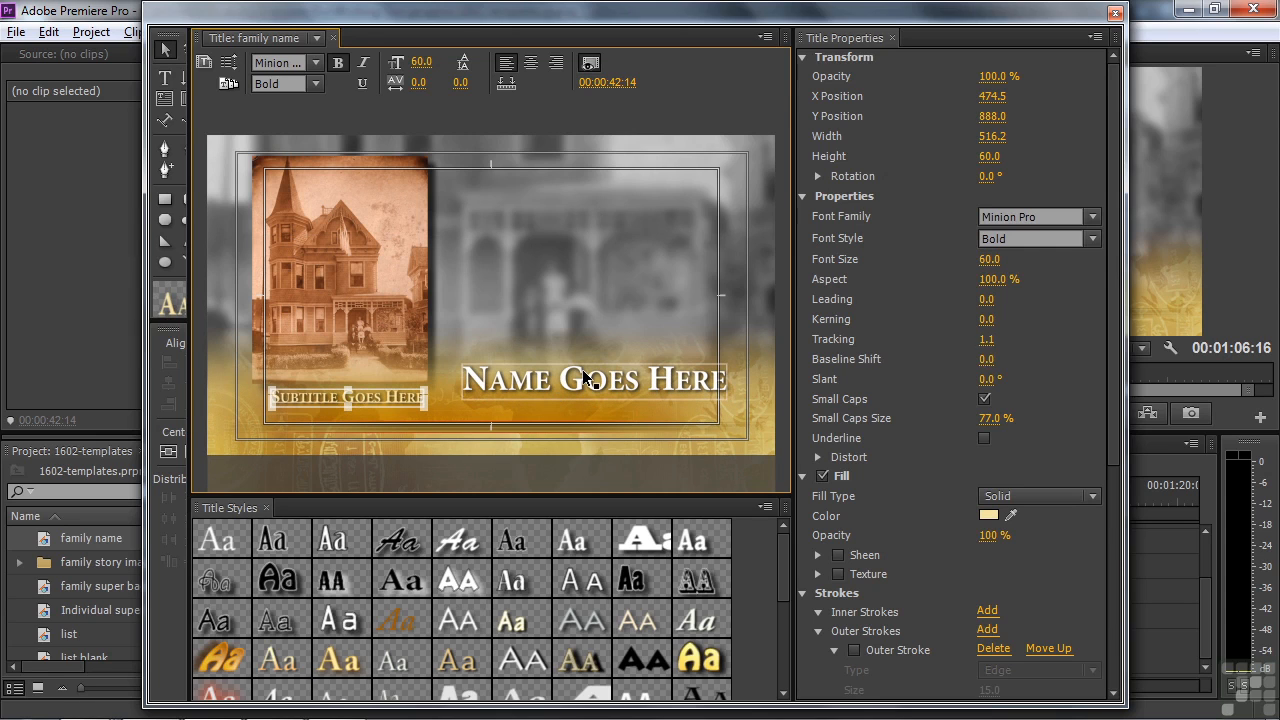
pyautogui.click(674, 300)
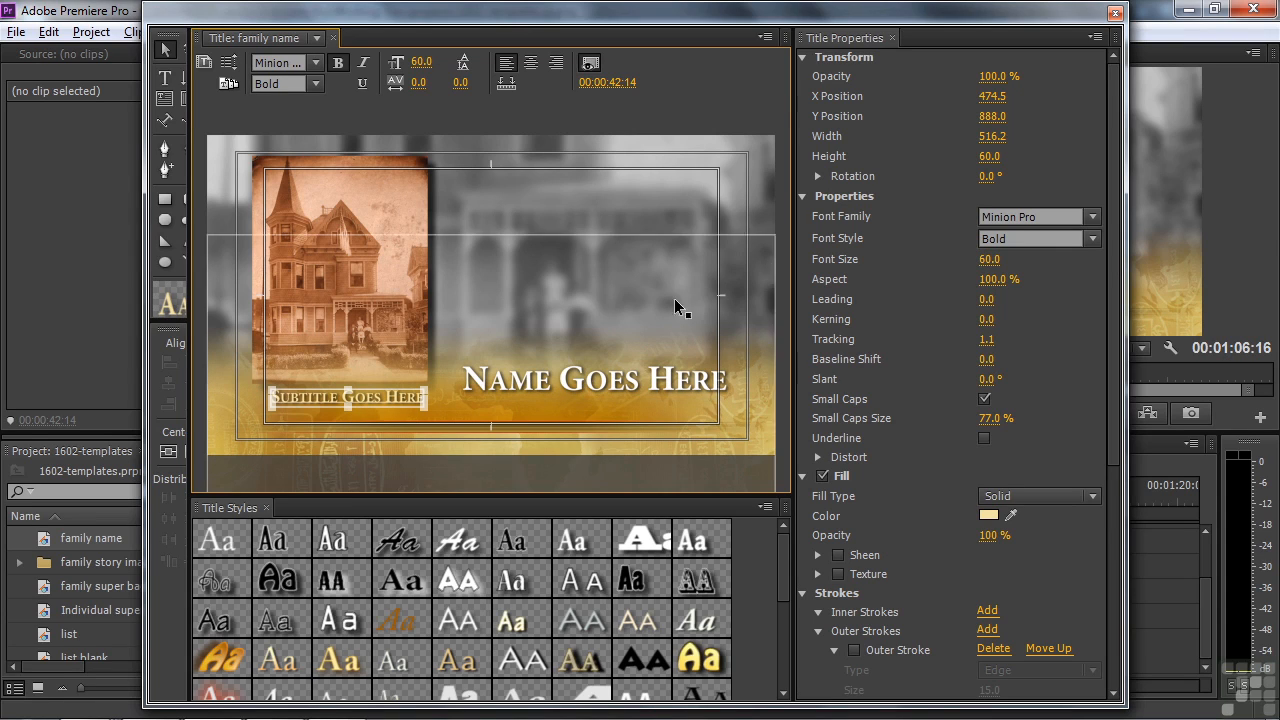
pyautogui.click(566, 205)
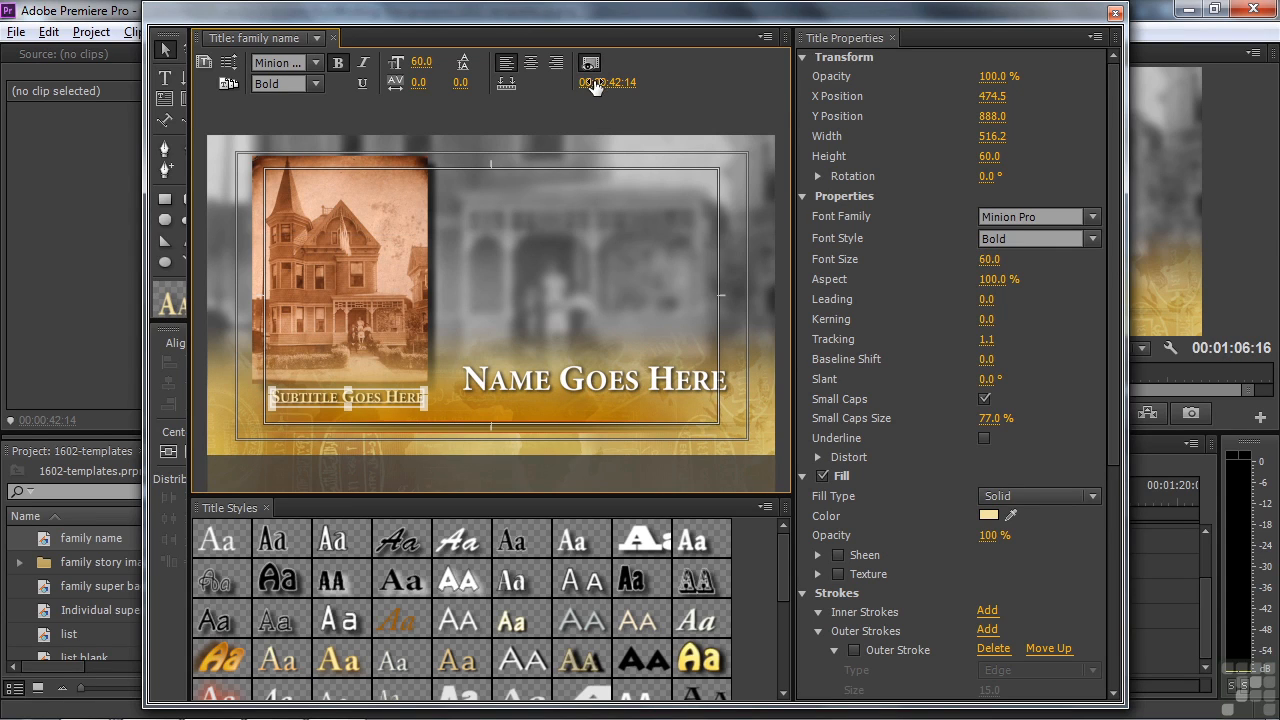
pyautogui.moveTo(607, 82); pyautogui.dragTo(620, 82)
pyautogui.moveTo(871, 14); pyautogui.dragTo(642, 21)
# Step: Show the family group portrait at 00:00:48:07 behind the title
pyautogui.click(951, 497)
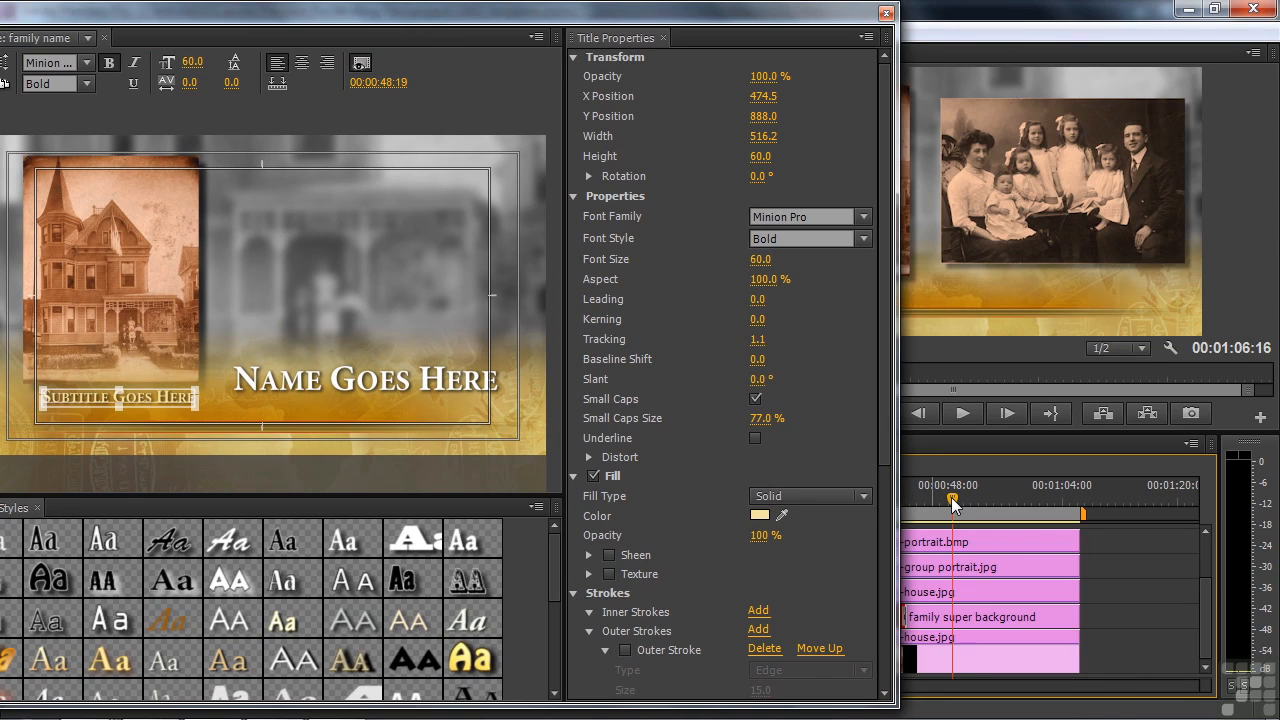
pyautogui.moveTo(951, 497); pyautogui.dragTo(949, 498)
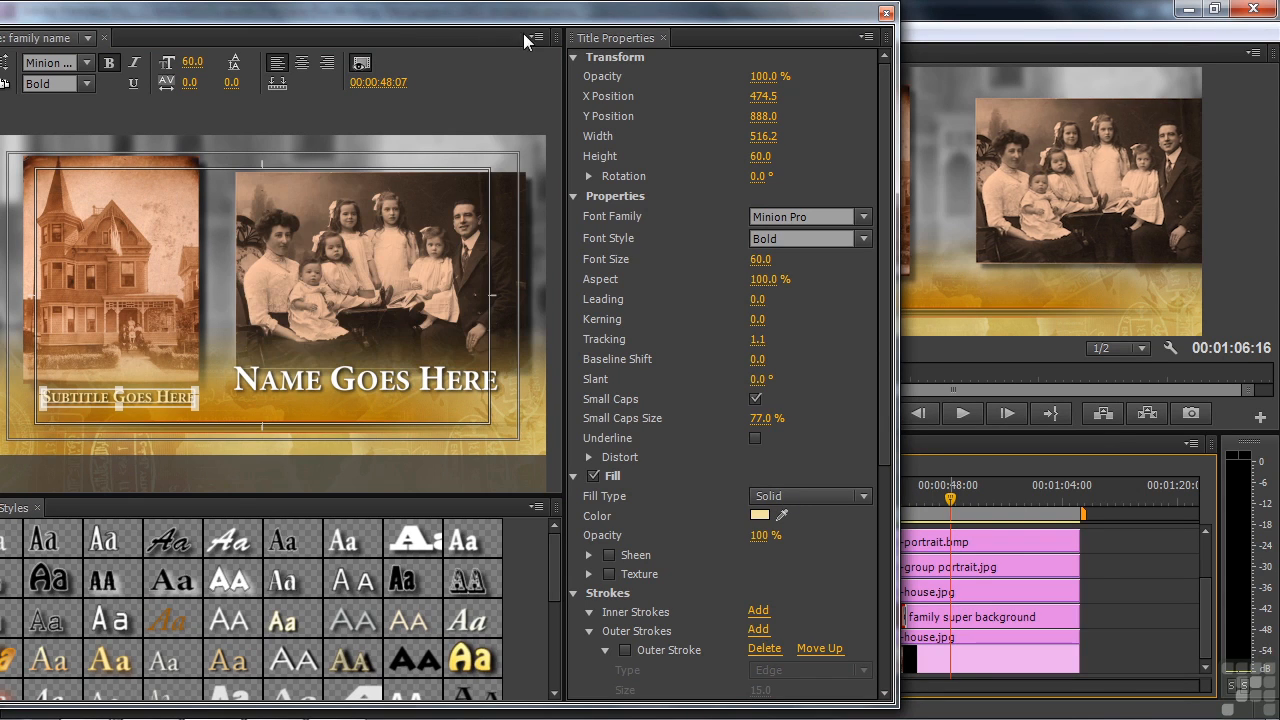
pyautogui.moveTo(589, 14); pyautogui.dragTo(845, 14)
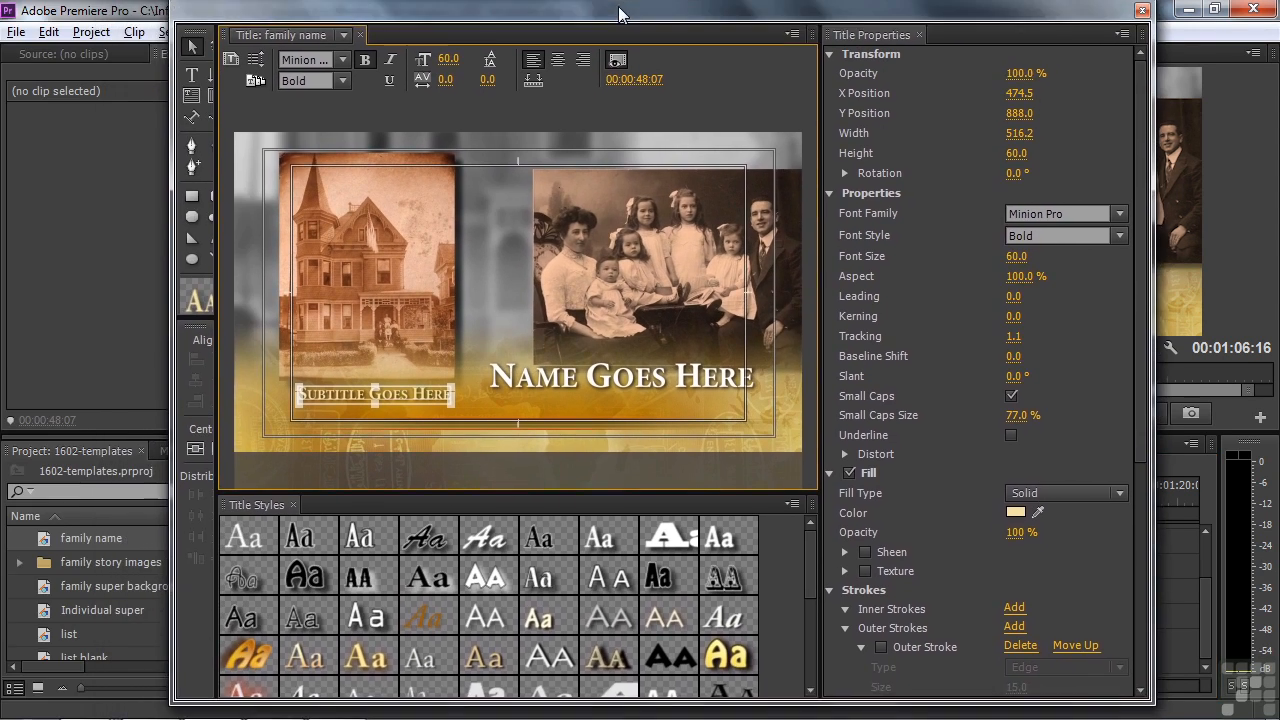
# Step: Move Name Goes Here lower right and enlarge the subtitle to font size 97.1
pyautogui.click(603, 388)
pyautogui.moveTo(602, 388); pyautogui.dragTo(629, 399)
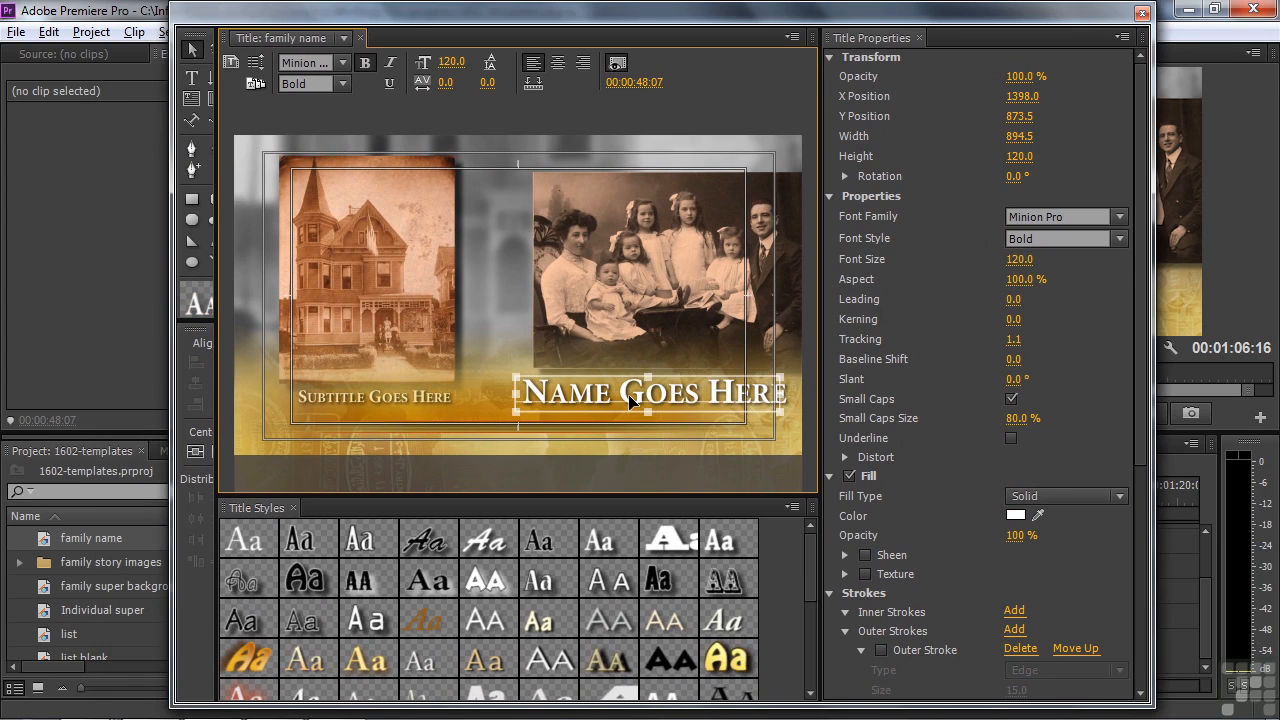
pyautogui.click(338, 397)
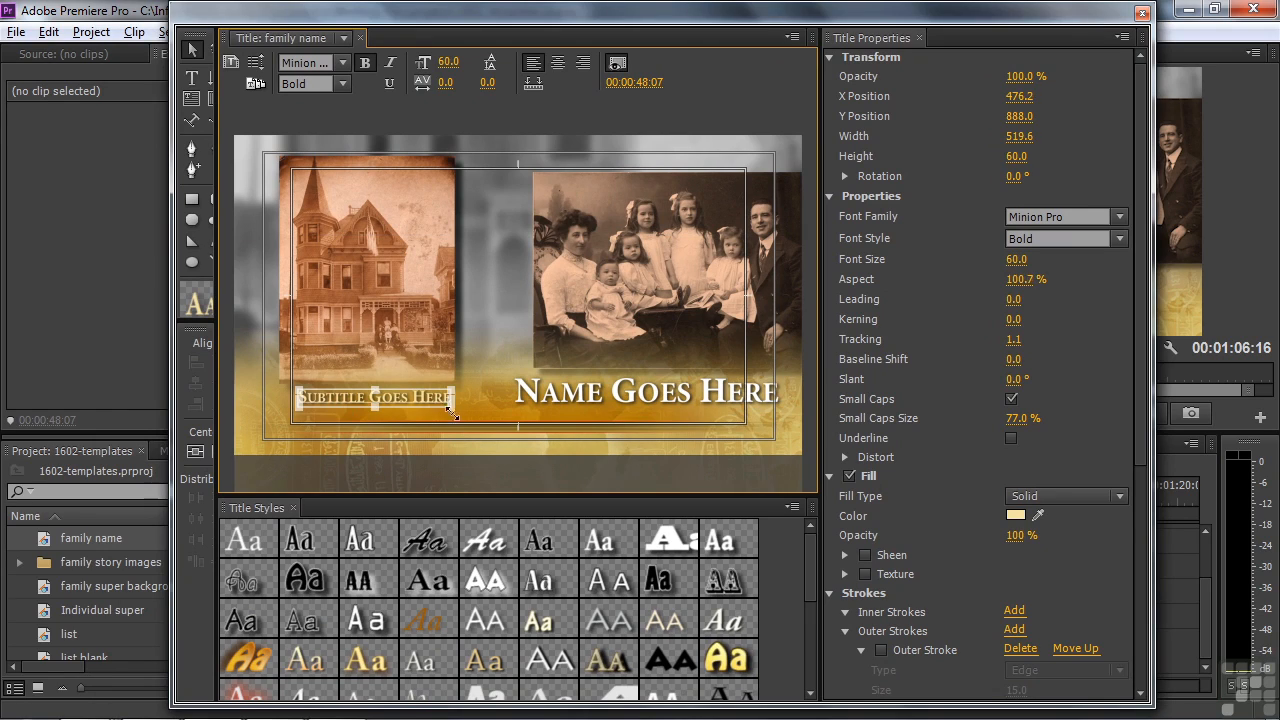
pyautogui.moveTo(452, 409); pyautogui.dragTo(462, 418)
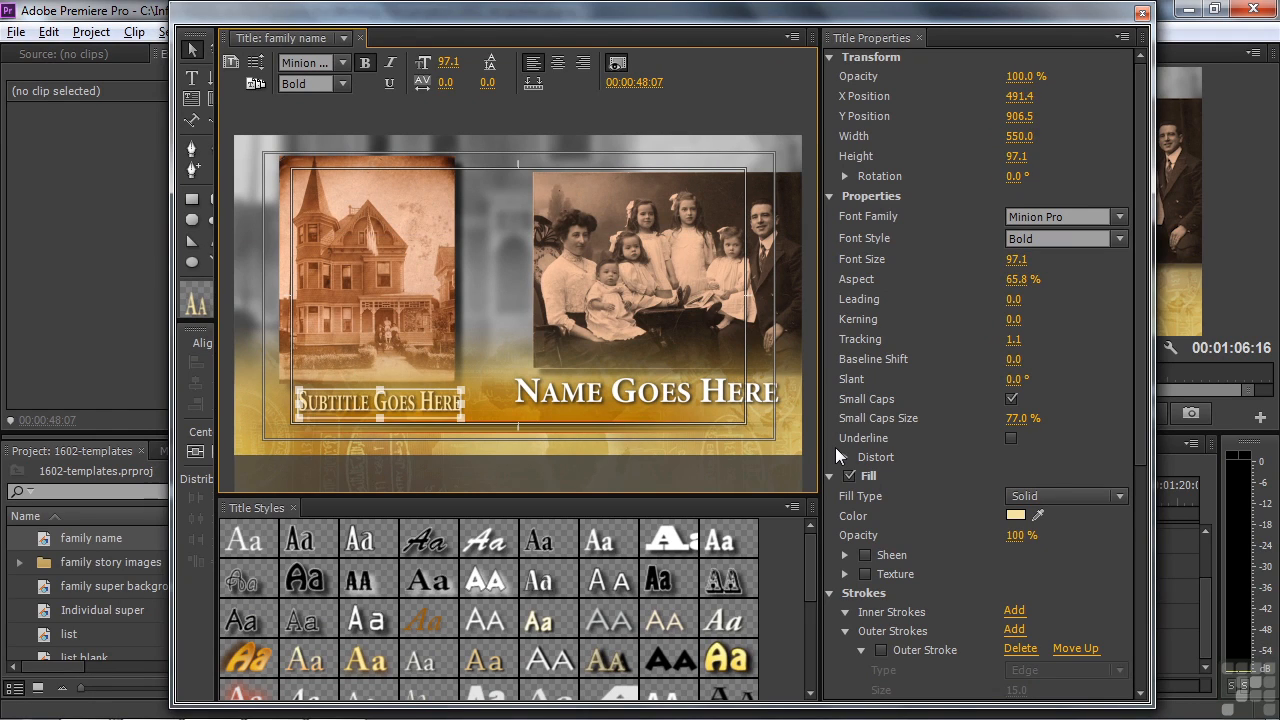